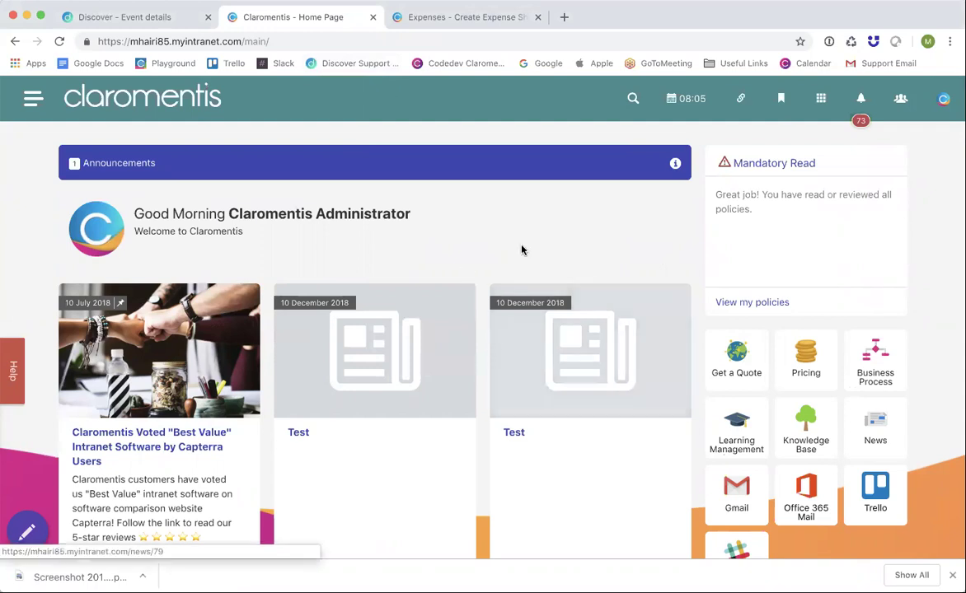
Open the intranet's Administration area, find the Expenses application by searching for "ex", and open its administration page.
{"action": "left_click", "coordinate": [820, 98]}
{"action": "scroll", "coordinate": [533, 385], "scroll_direction": "down", "scroll_amount": 3}
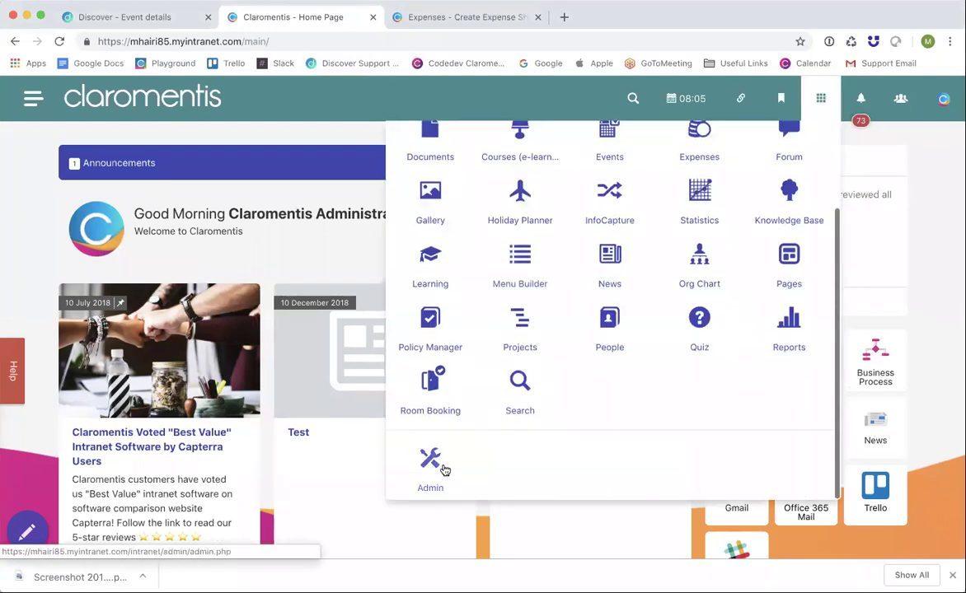
{"action": "left_click", "coordinate": [435, 465]}
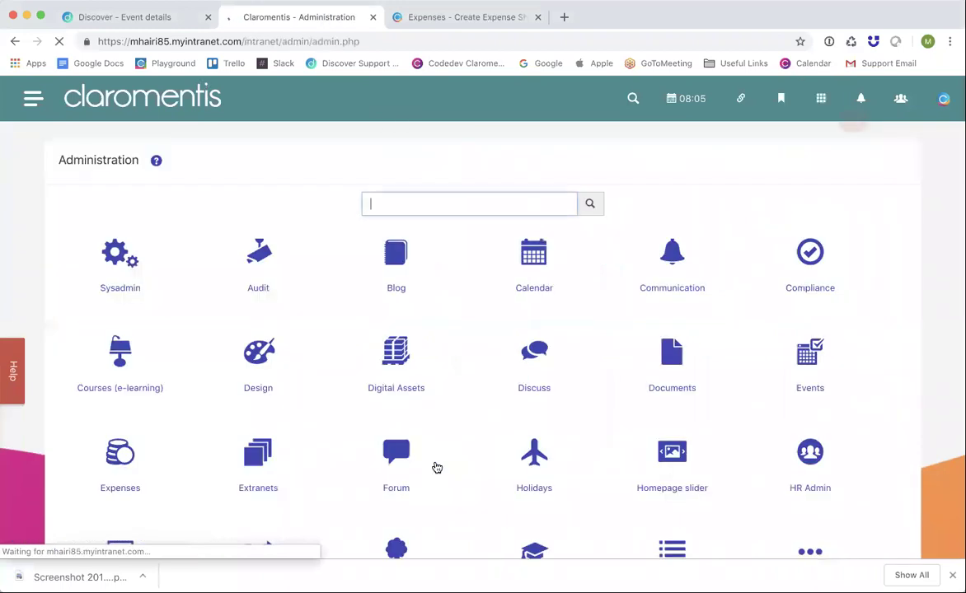
{"action": "type", "text": "ex"}
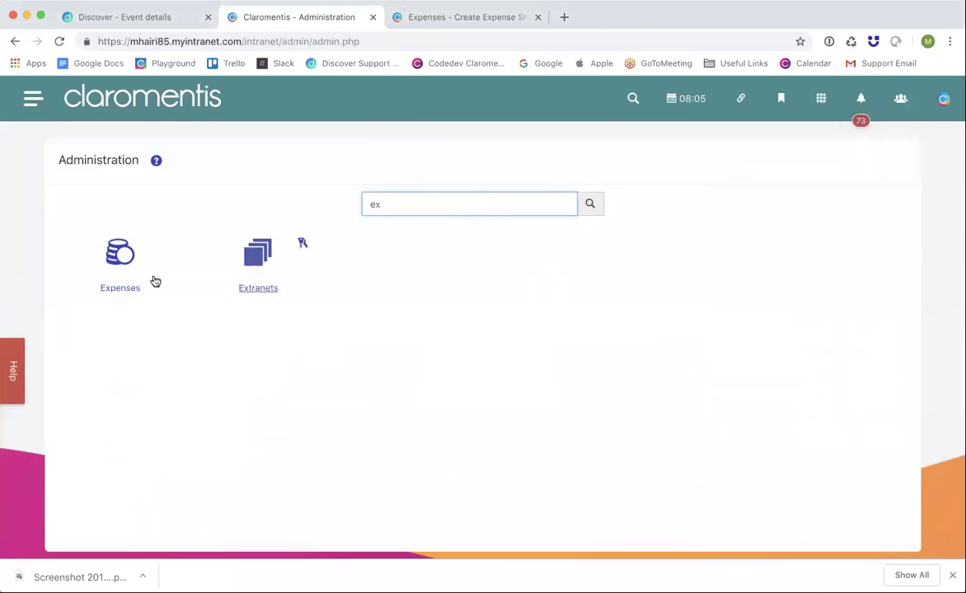
{"action": "left_click", "coordinate": [114, 258]}
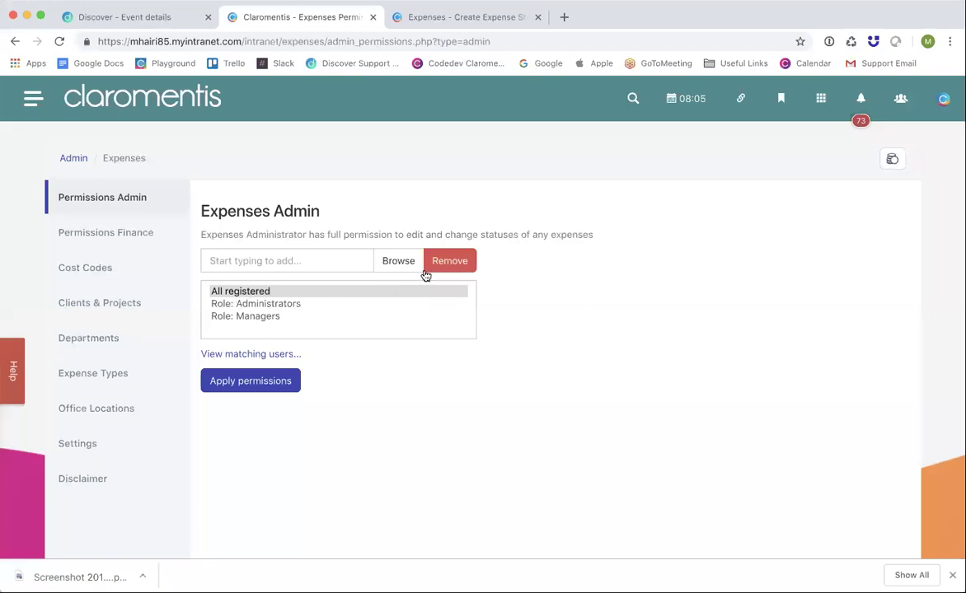
In the Expenses Admin permissions, replace All registered with the user Claromentis Administrator and apply the permissions.
{"action": "left_click", "coordinate": [445, 262]}
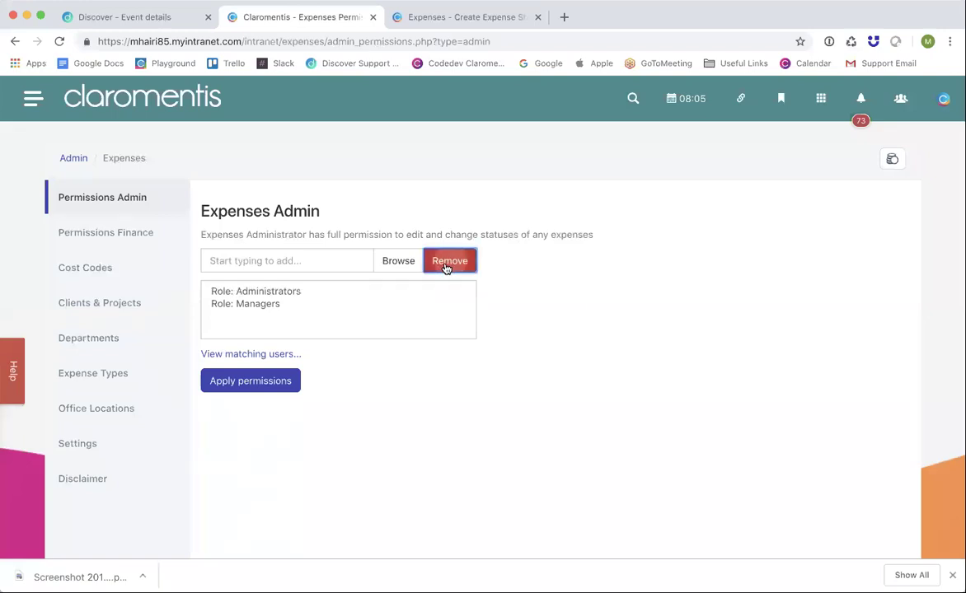
{"action": "left_click", "coordinate": [300, 292]}
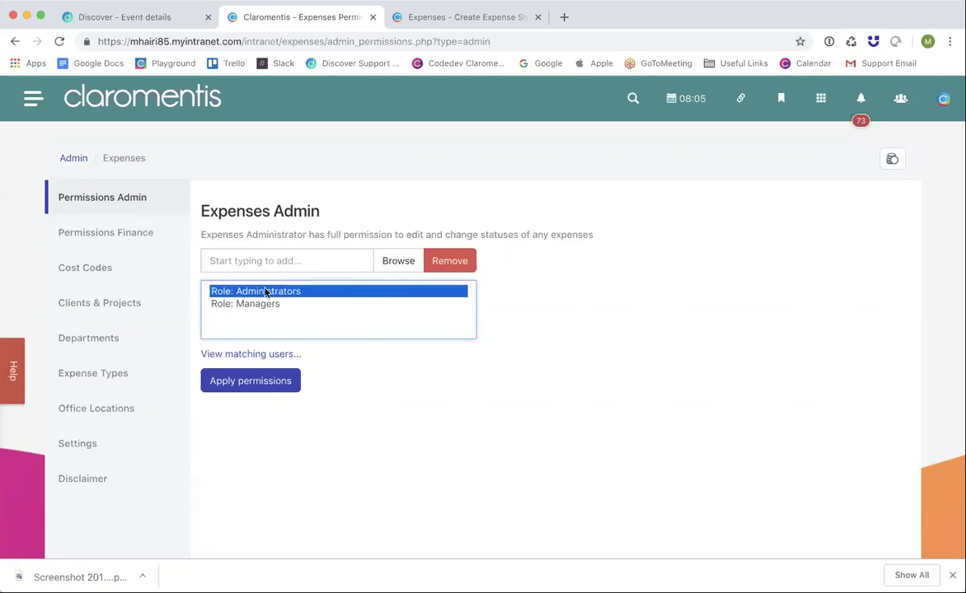
{"action": "left_click", "coordinate": [292, 260]}
{"action": "type", "text": "cl"}
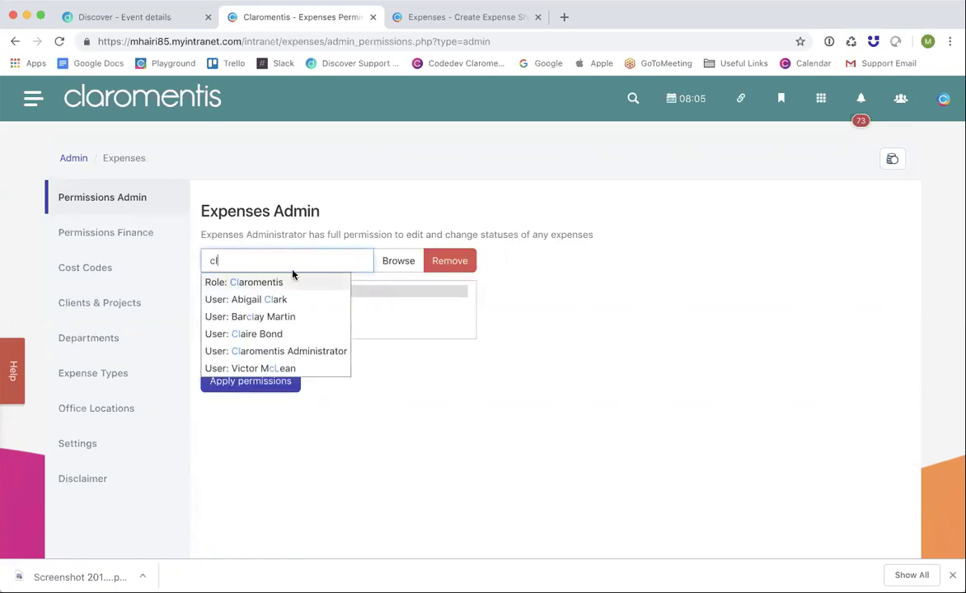
{"action": "left_click", "coordinate": [286, 351]}
{"action": "left_click", "coordinate": [251, 384]}
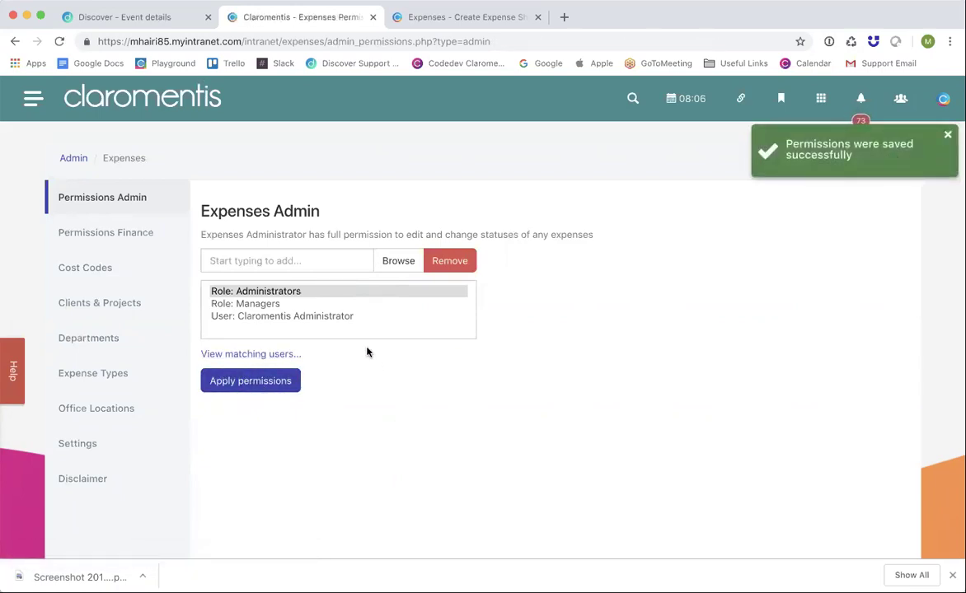
Add the Finance group, without its subgroups, to the expenses Finance Team permissions and apply them.
{"action": "left_click", "coordinate": [154, 237]}
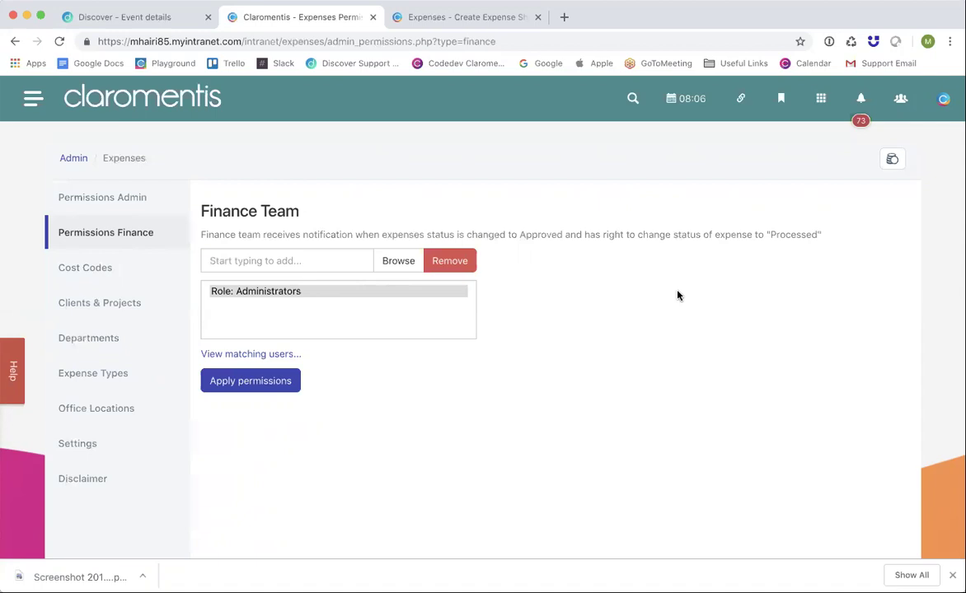
{"action": "left_click", "coordinate": [319, 261]}
{"action": "type", "text": "fi"}
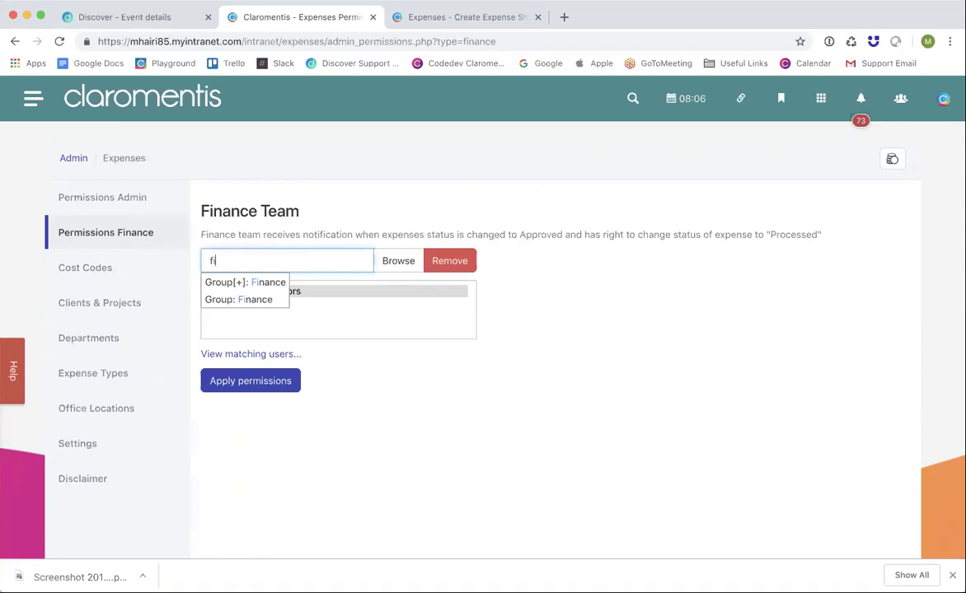
{"action": "left_click", "coordinate": [275, 302]}
{"action": "left_click", "coordinate": [275, 304]}
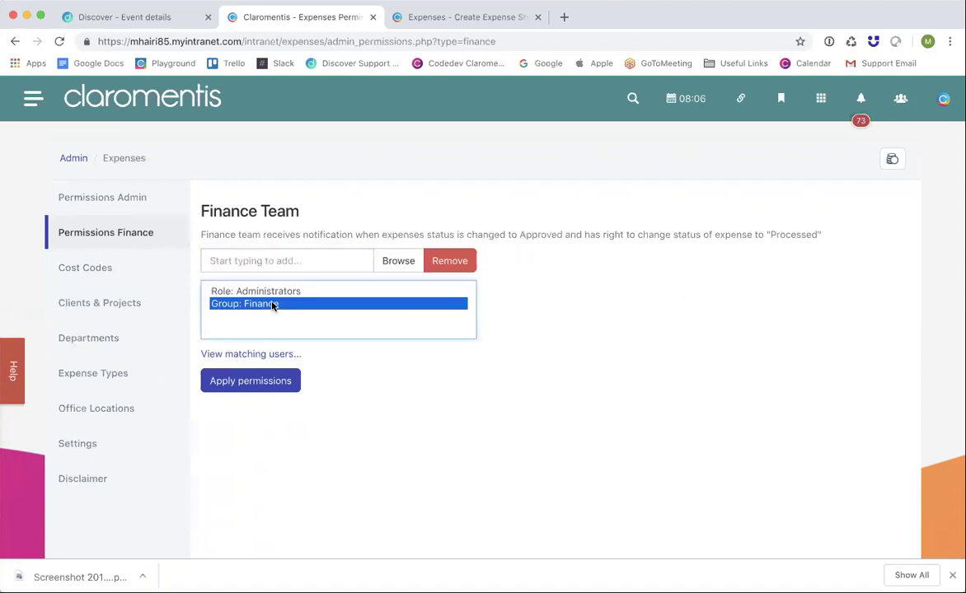
{"action": "left_click", "coordinate": [255, 389]}
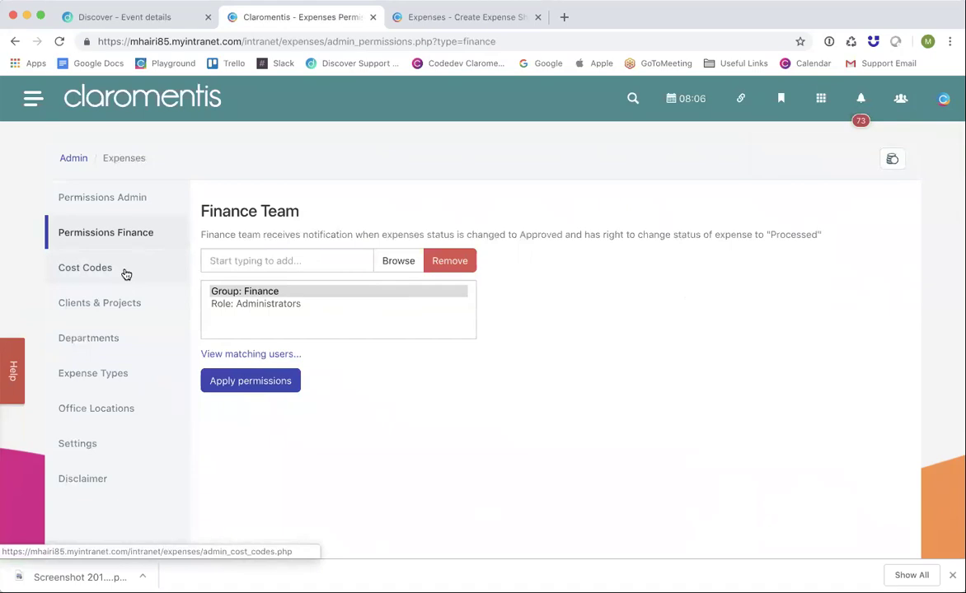
Add a cost code named "Air travel (Europe)" with the code 7897.
{"action": "left_click", "coordinate": [85, 267]}
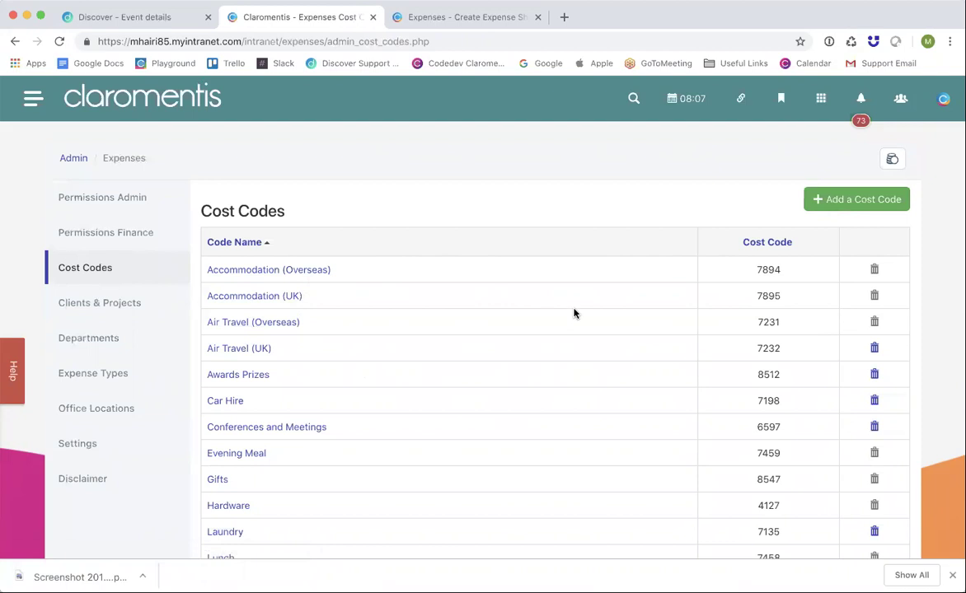
{"action": "left_click", "coordinate": [834, 201]}
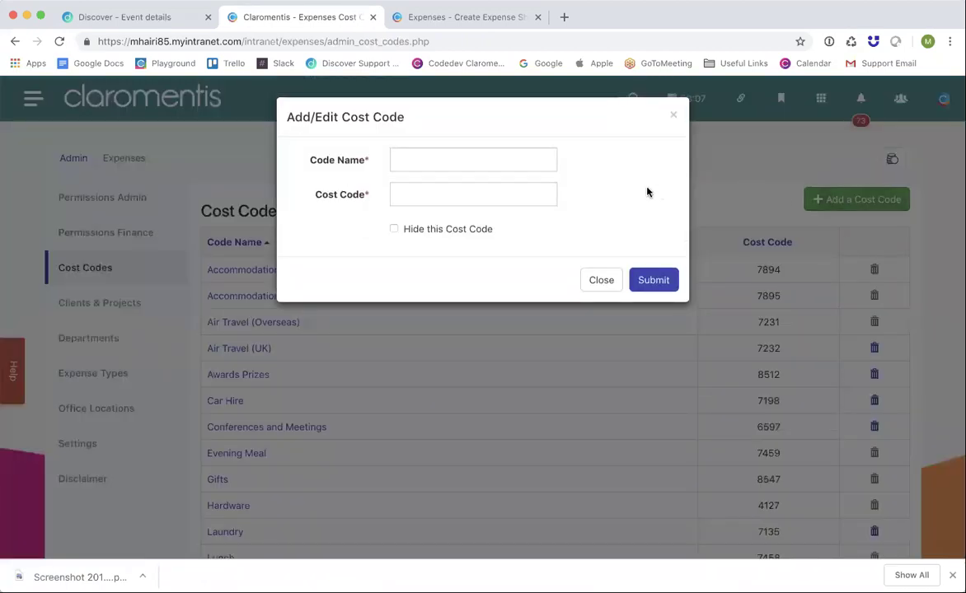
{"action": "left_click", "coordinate": [465, 155]}
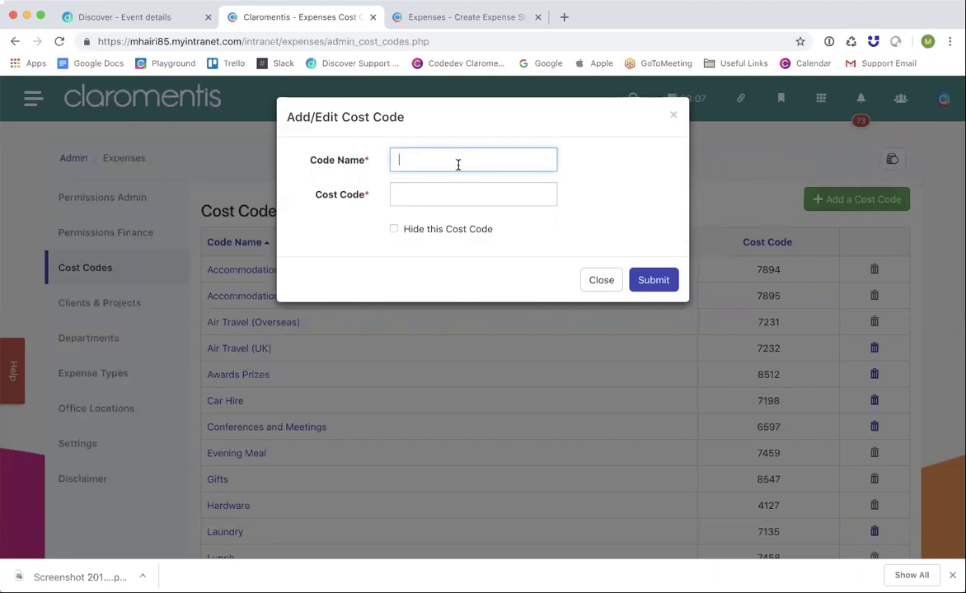
{"action": "type", "text": "Air travel (Europe)"}
{"action": "left_click", "coordinate": [453, 191]}
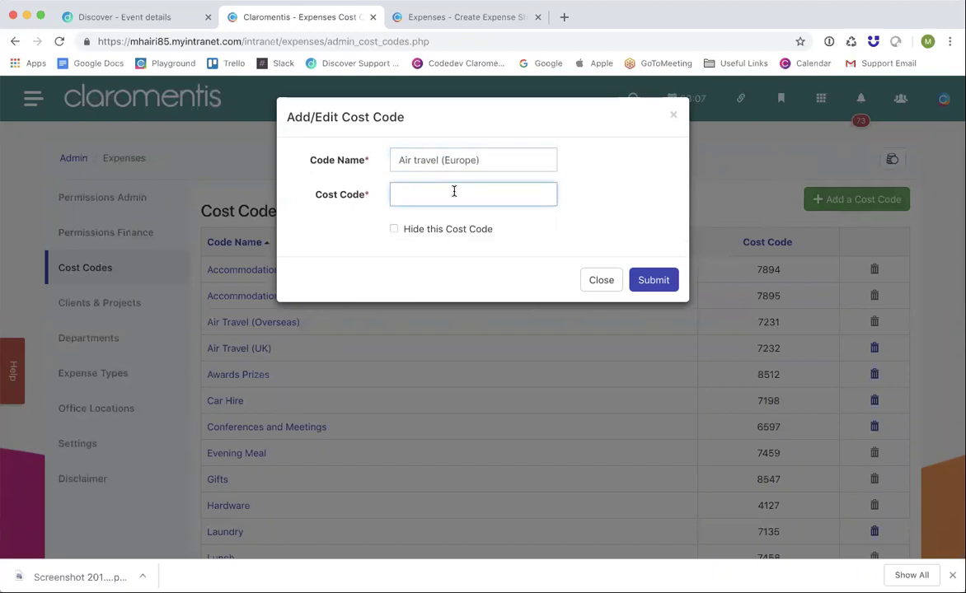
{"action": "type", "text": "7897"}
{"action": "left_click", "coordinate": [646, 284]}
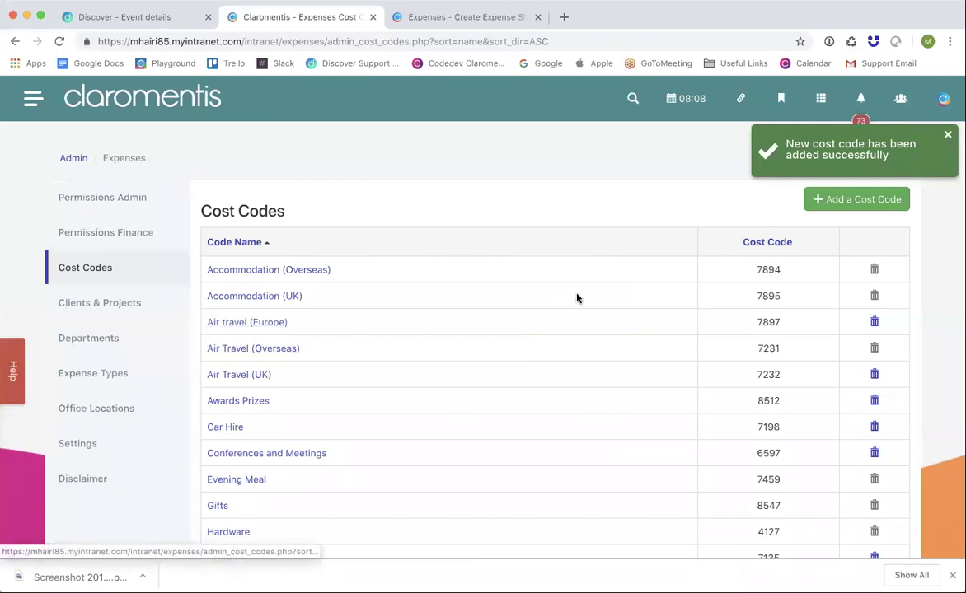
Edit the Air travel (Europe) cost code so that it is hidden, and submit the change.
{"action": "left_click", "coordinate": [271, 322]}
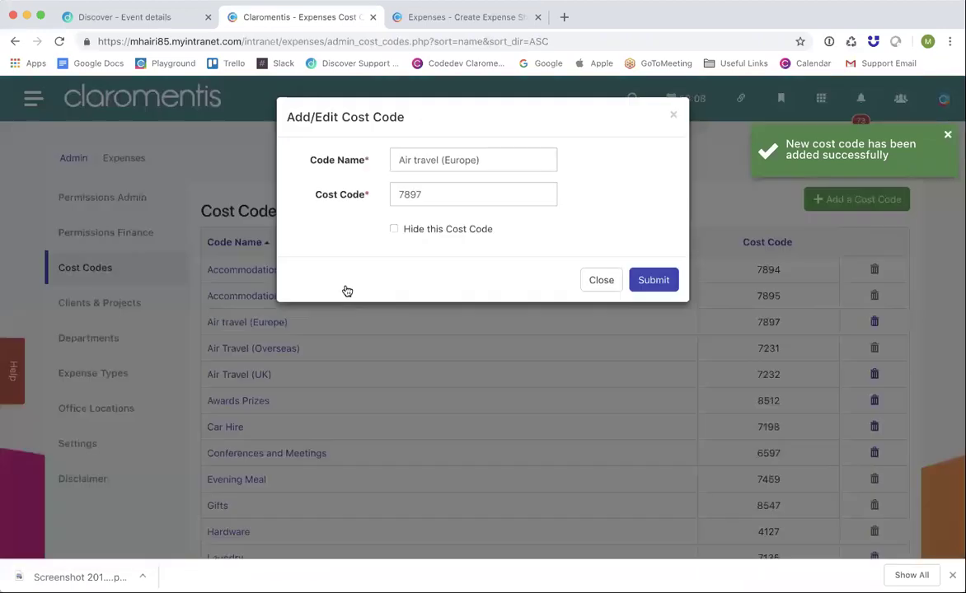
{"action": "left_click", "coordinate": [422, 229]}
{"action": "left_click", "coordinate": [659, 282]}
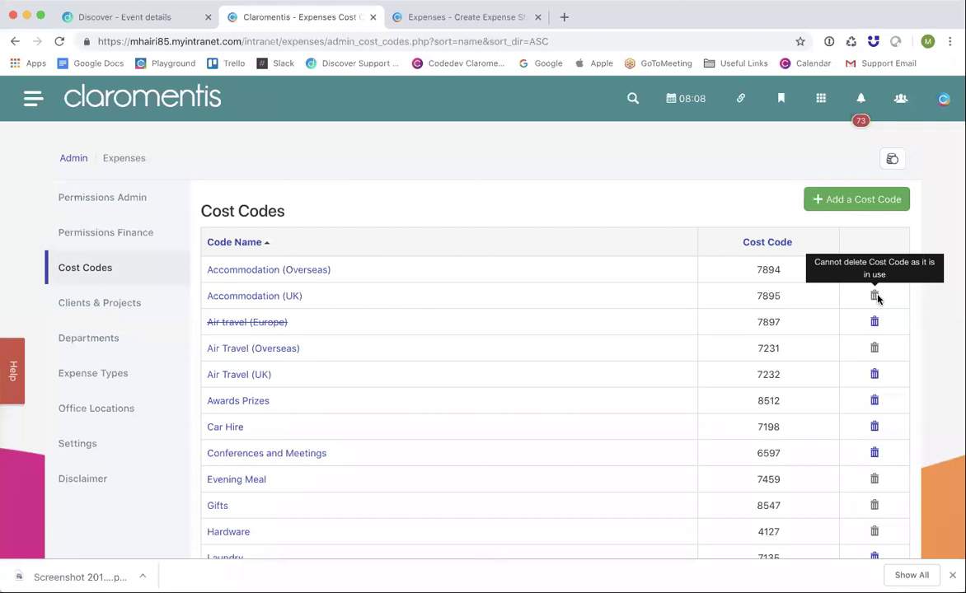
Review the cost code list, inspect the Rail Travel (UK) entry's editing options, and close it without changes.
{"action": "scroll", "coordinate": [586, 385], "scroll_direction": "down", "scroll_amount": 5}
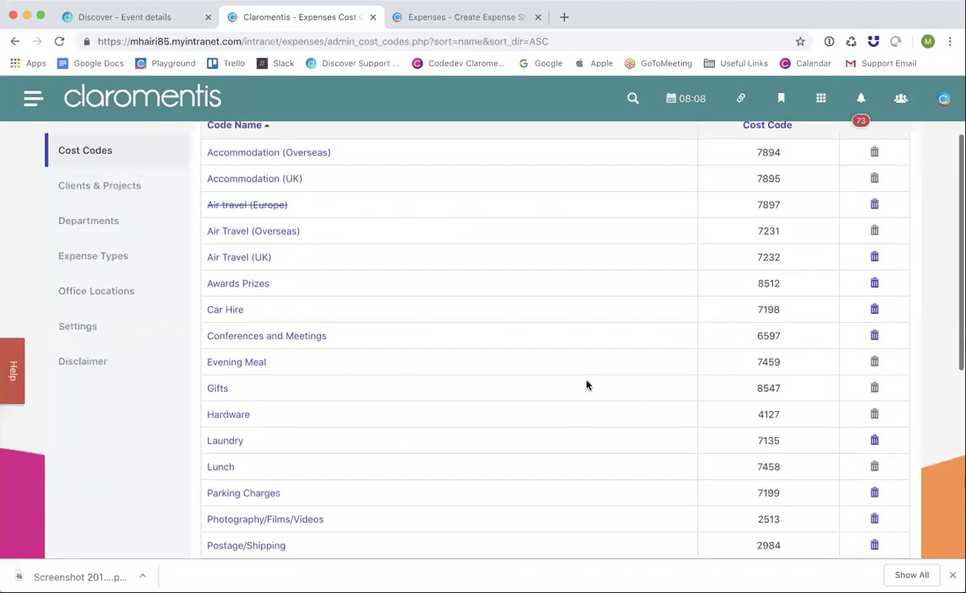
{"action": "scroll", "coordinate": [586, 385], "scroll_direction": "down", "scroll_amount": 4}
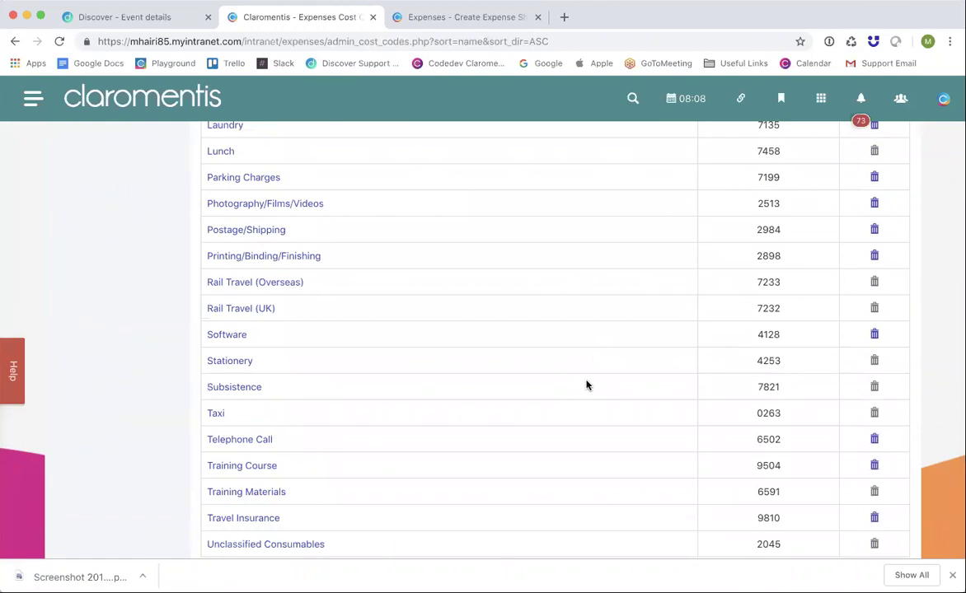
{"action": "left_click", "coordinate": [219, 308]}
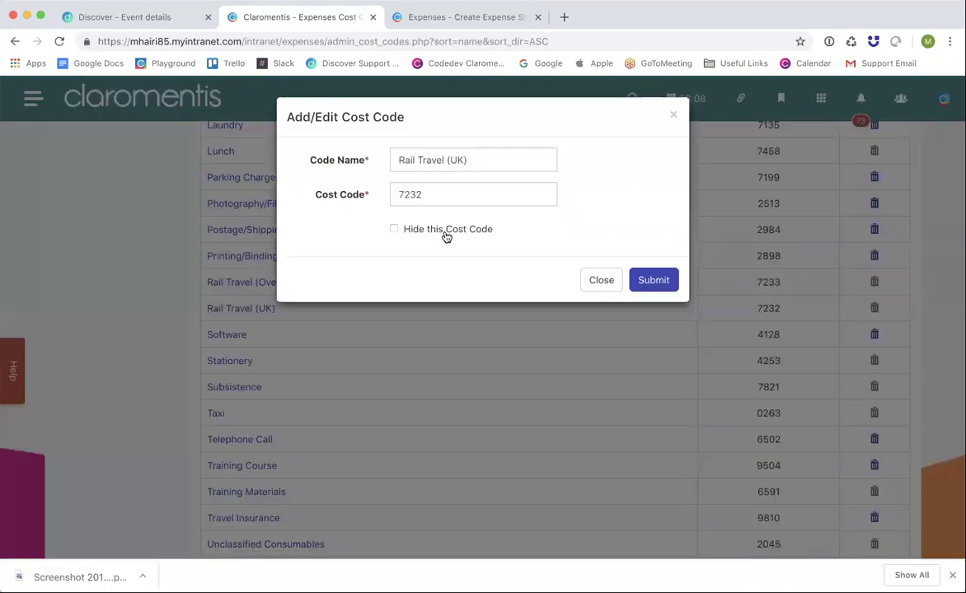
{"action": "left_click", "coordinate": [673, 118]}
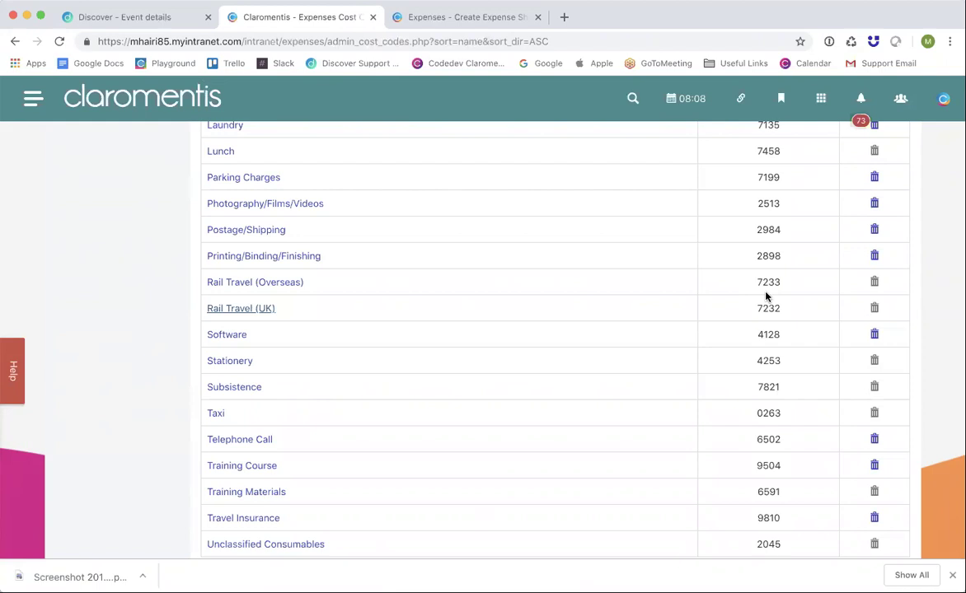
Go to the expenses Clients & Projects list and inspect the ACCO client's editing options without changing them.
{"action": "scroll", "coordinate": [765, 293], "scroll_direction": "up", "scroll_amount": 5}
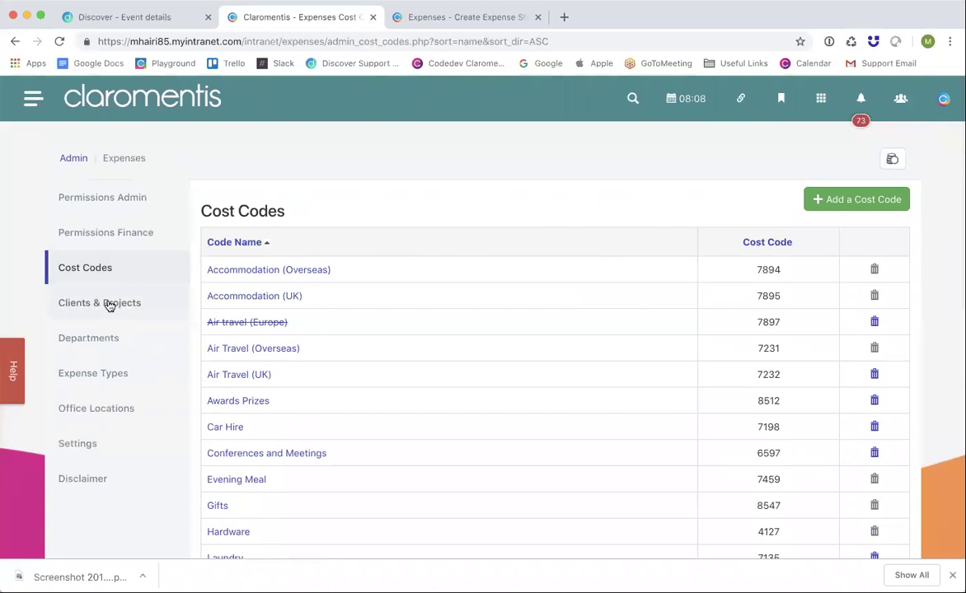
{"action": "left_click", "coordinate": [107, 305]}
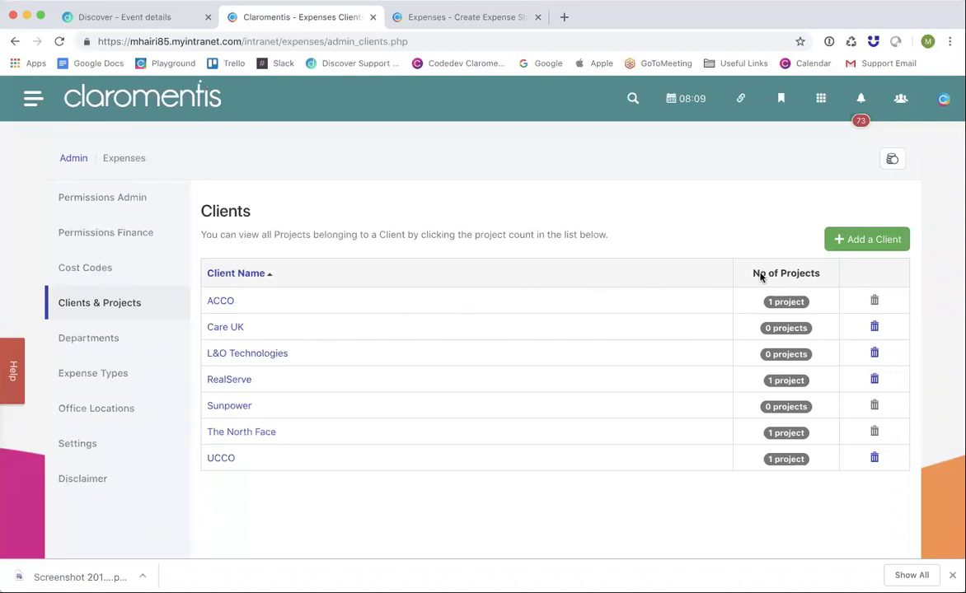
{"action": "left_click", "coordinate": [223, 303]}
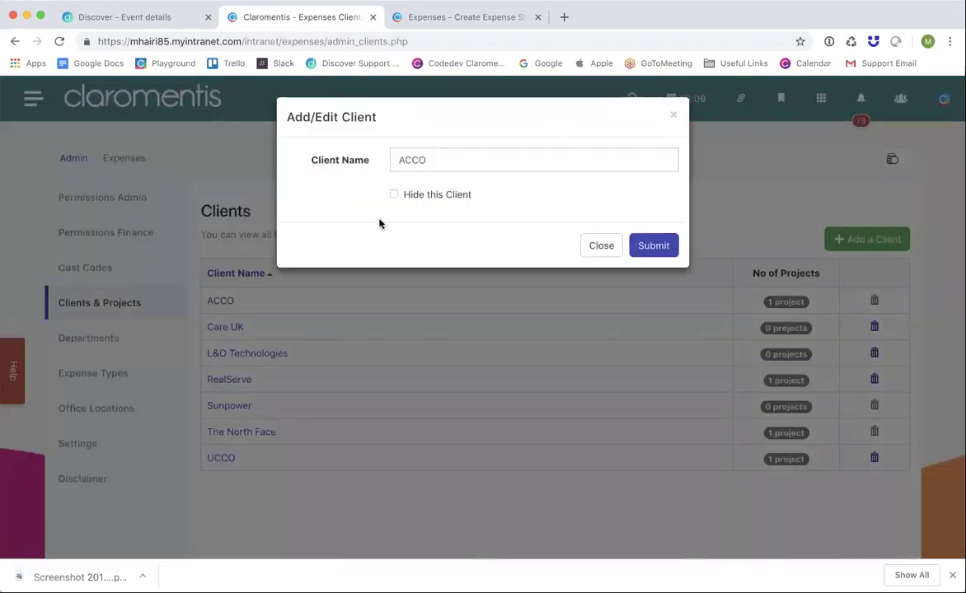
{"action": "left_click", "coordinate": [673, 115]}
Add a project named "Training" to the client ACCO without a project manager, and return to the clients list.
{"action": "left_click", "coordinate": [776, 301]}
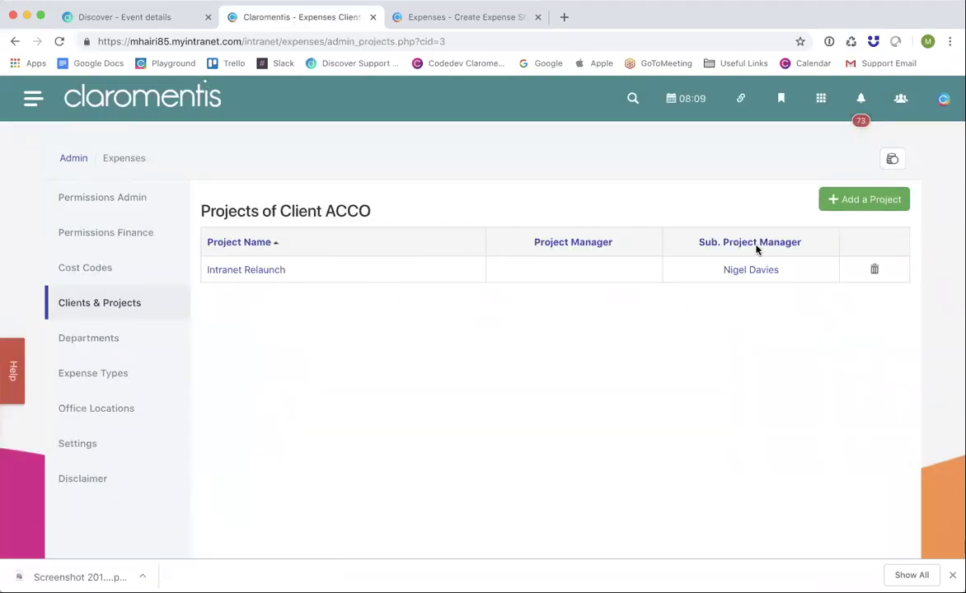
{"action": "left_click", "coordinate": [844, 200]}
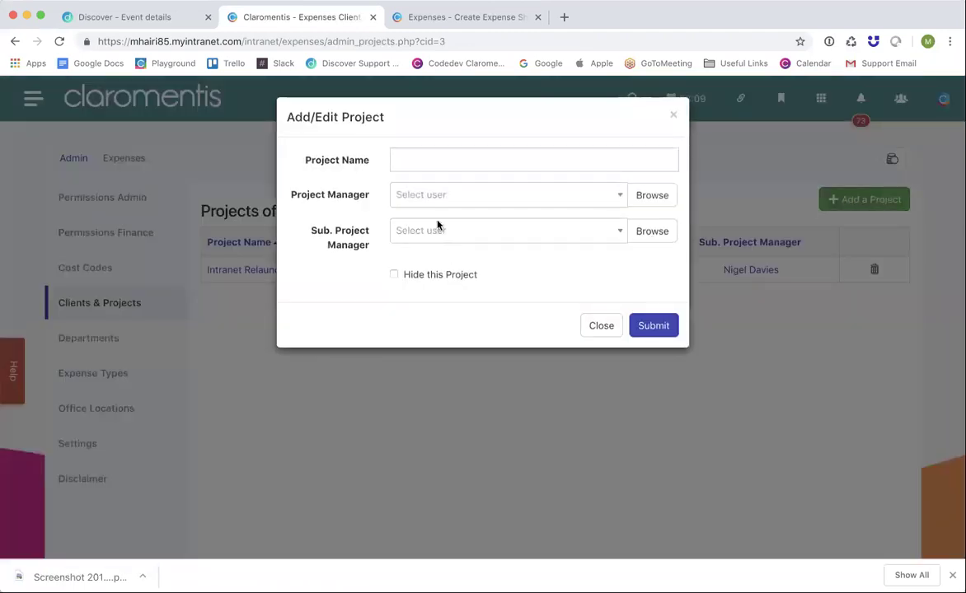
{"action": "left_click", "coordinate": [426, 167]}
{"action": "type", "text": "Training"}
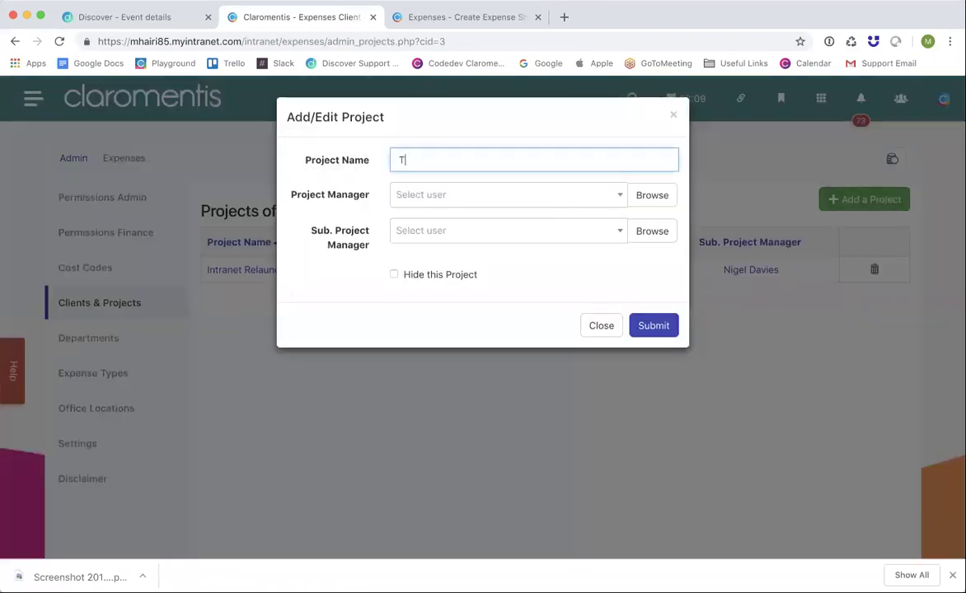
{"action": "left_click", "coordinate": [454, 200]}
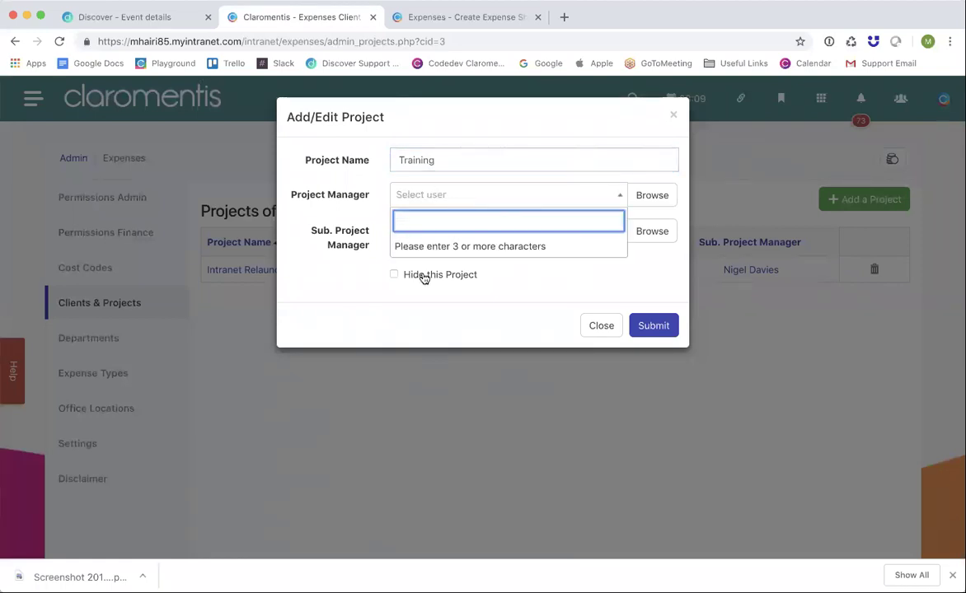
{"action": "left_click", "coordinate": [486, 301]}
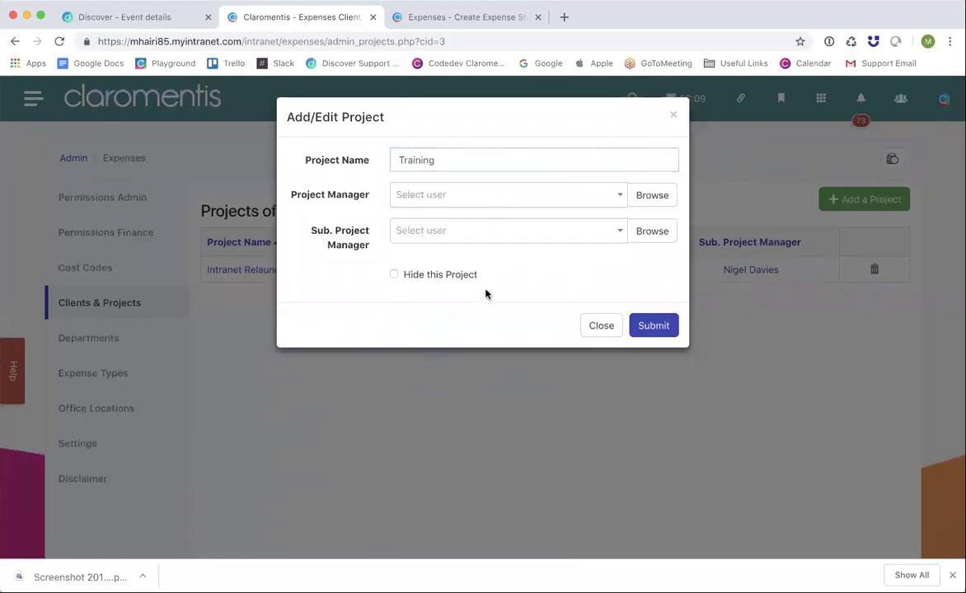
{"action": "left_click", "coordinate": [651, 327]}
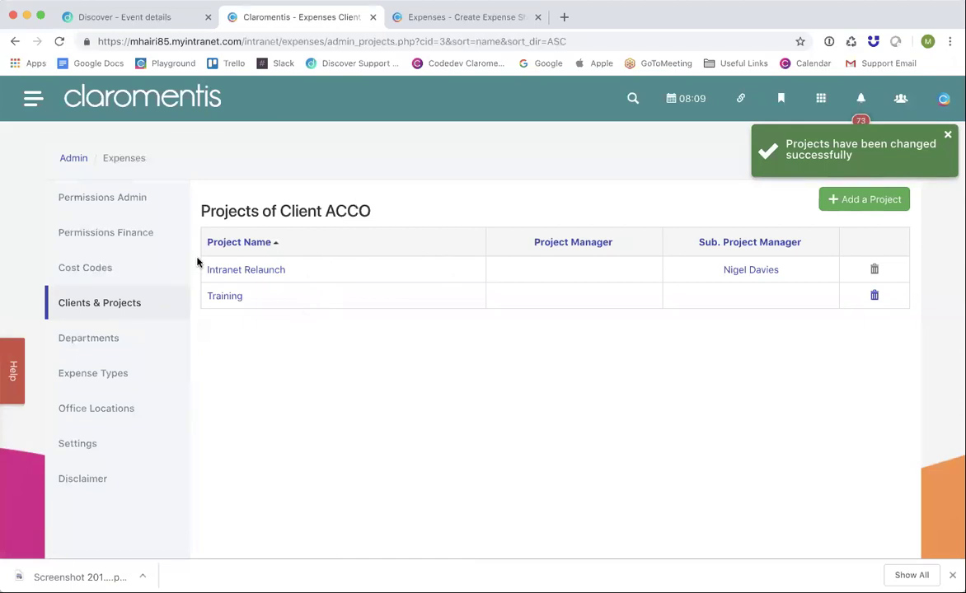
{"action": "left_click", "coordinate": [140, 304]}
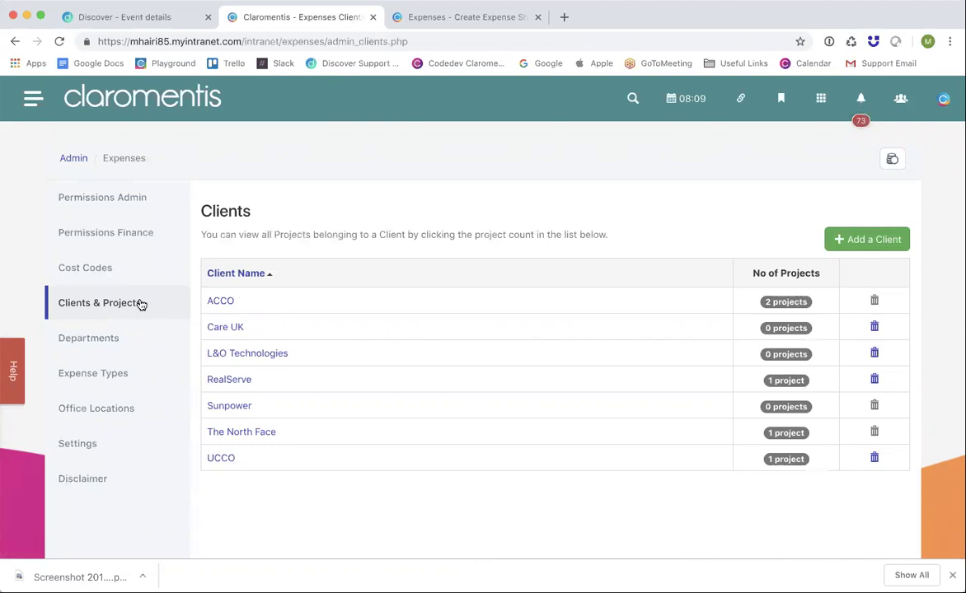
Open the Departments list in the expenses administration.
{"action": "scroll", "coordinate": [317, 308], "scroll_direction": "down", "scroll_amount": 2}
{"action": "left_click", "coordinate": [114, 264]}
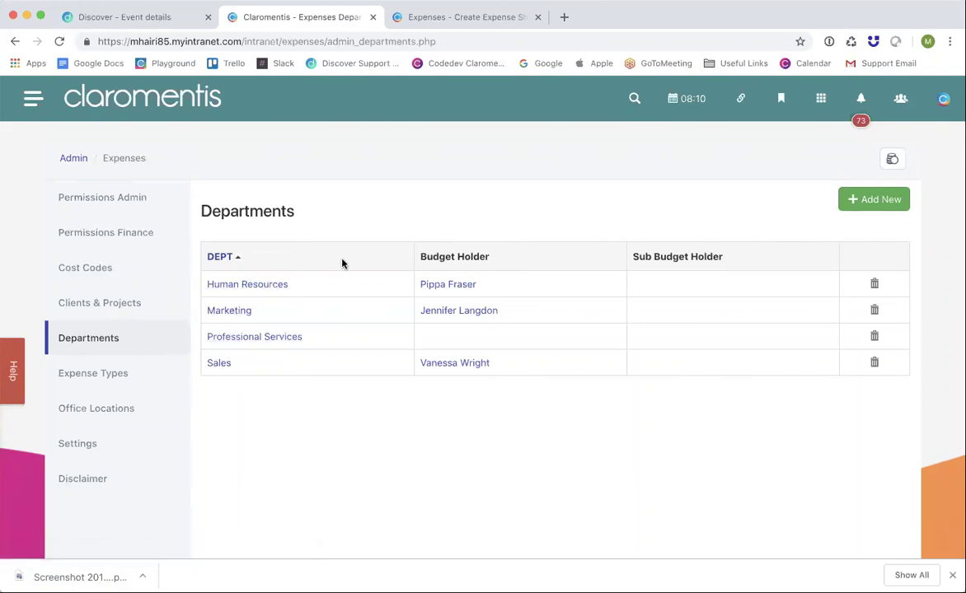
Try to set up a new department named "Support" with a main budget holder but no expense type.
{"action": "left_click", "coordinate": [894, 202]}
{"action": "left_click", "coordinate": [502, 157]}
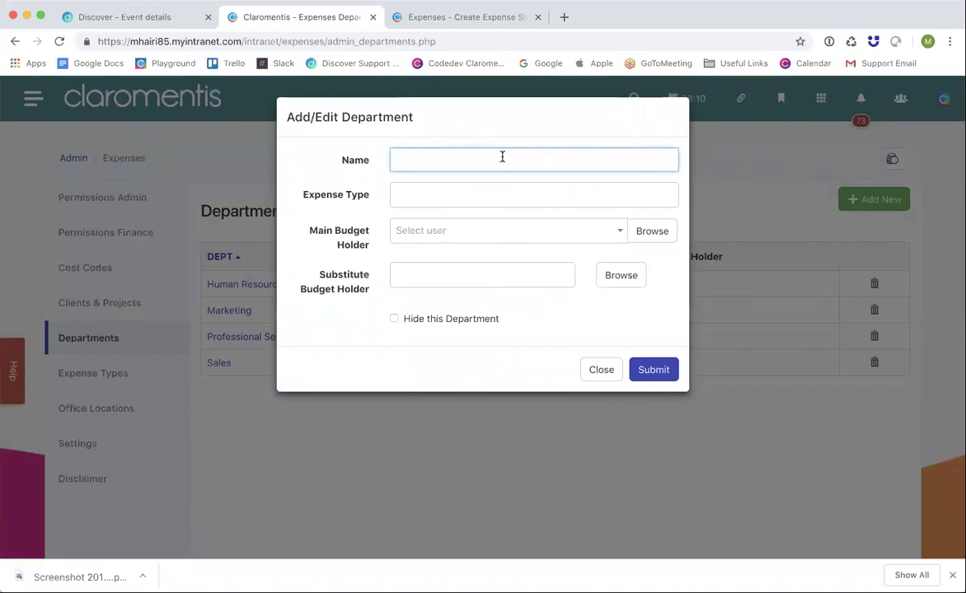
{"action": "type", "text": "Support"}
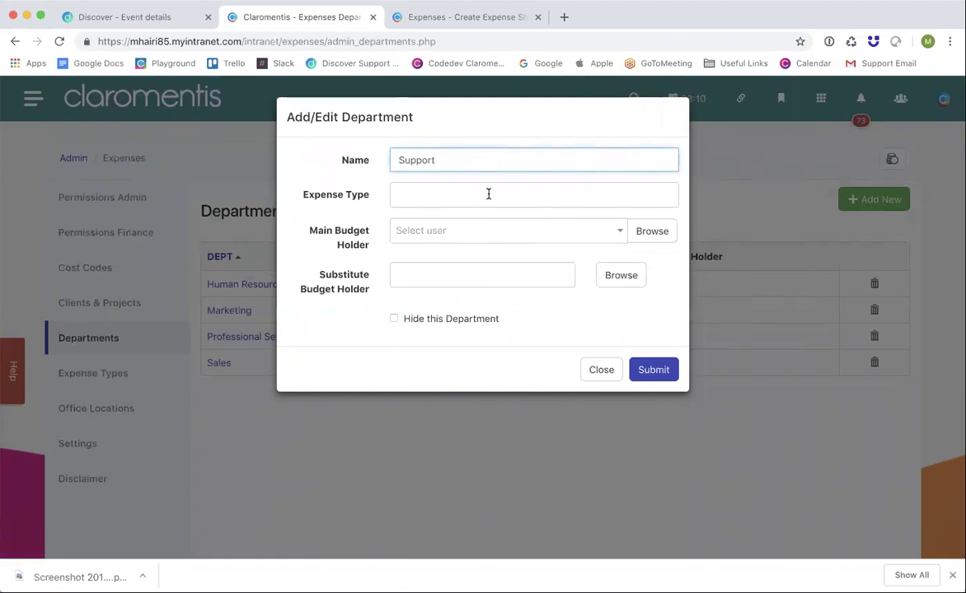
{"action": "left_click", "coordinate": [488, 193]}
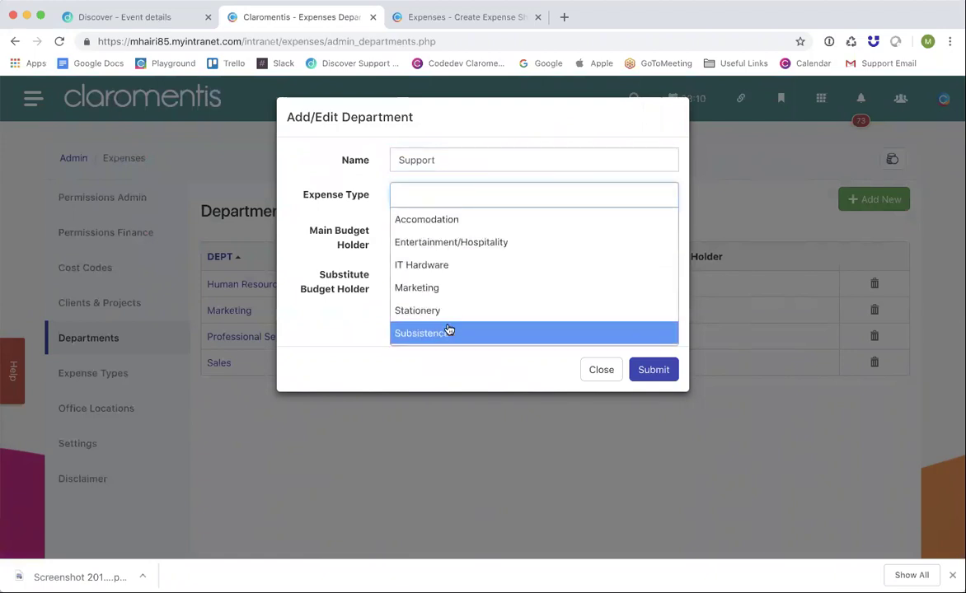
{"action": "left_click", "coordinate": [345, 340]}
{"action": "left_click", "coordinate": [437, 230]}
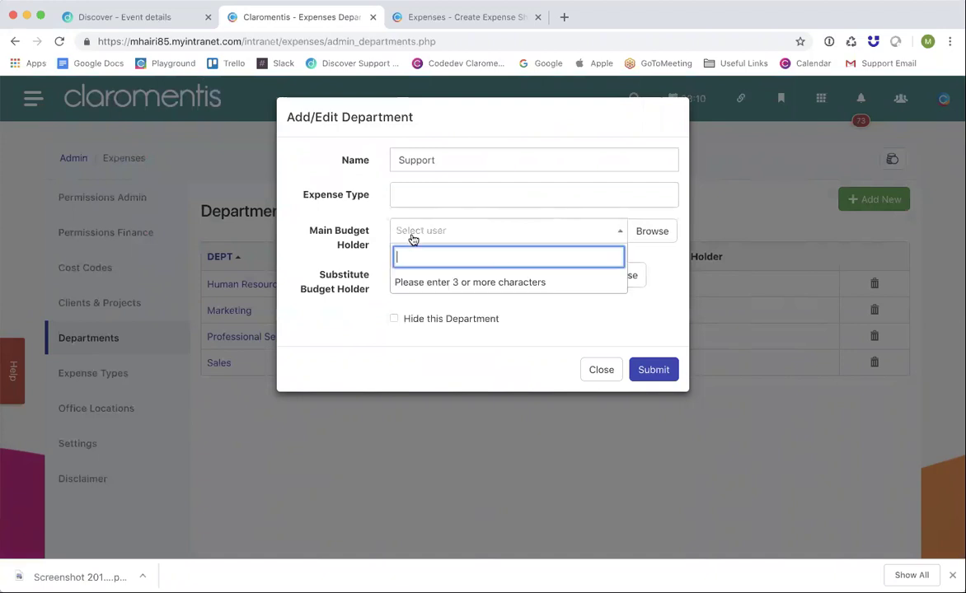
{"action": "type", "text": "nig"}
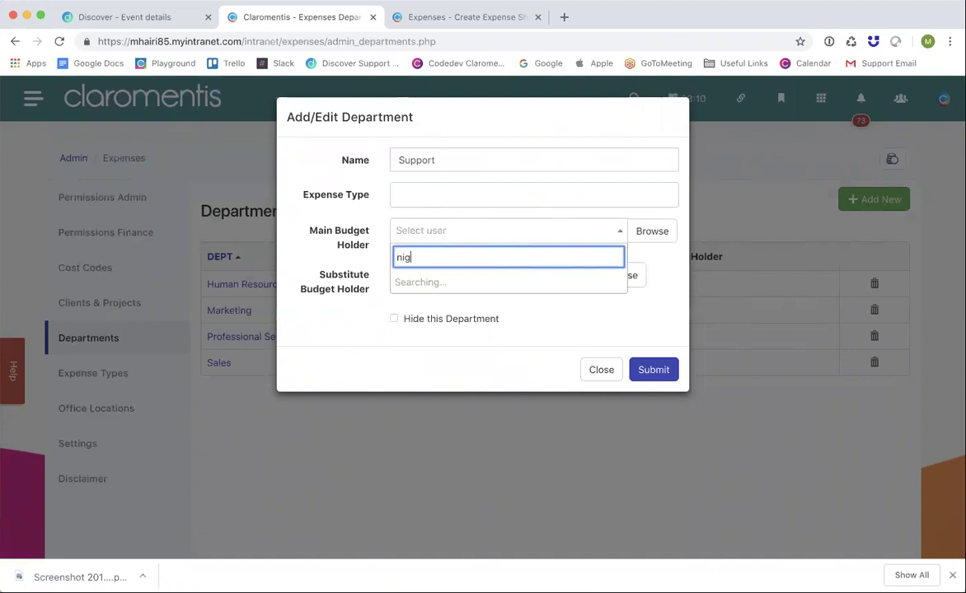
{"action": "left_click", "coordinate": [441, 280]}
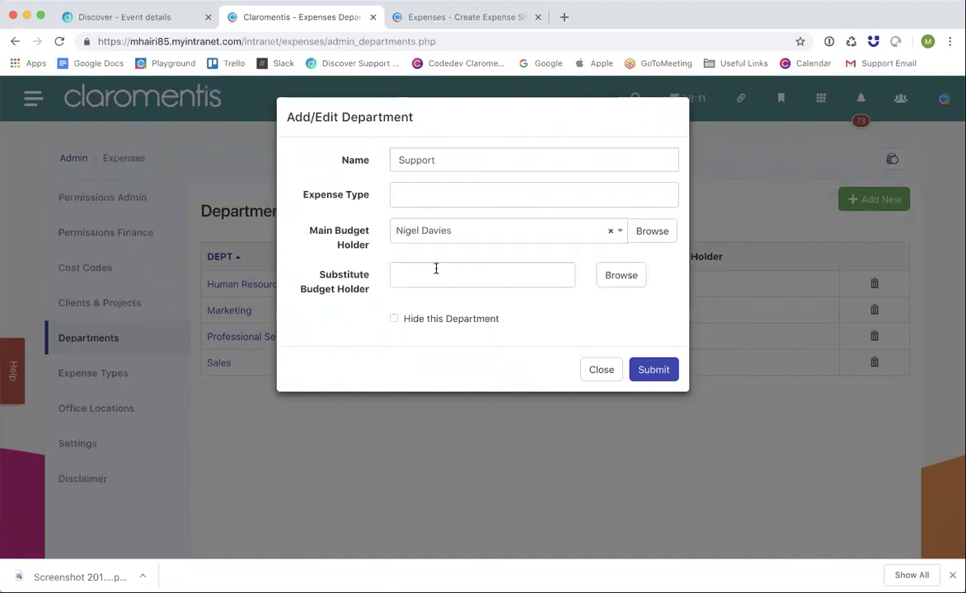
Try to assign a substitute budget holder to the new Support department and submit it.
{"action": "left_click", "coordinate": [436, 273]}
{"action": "type", "text": "ab"}
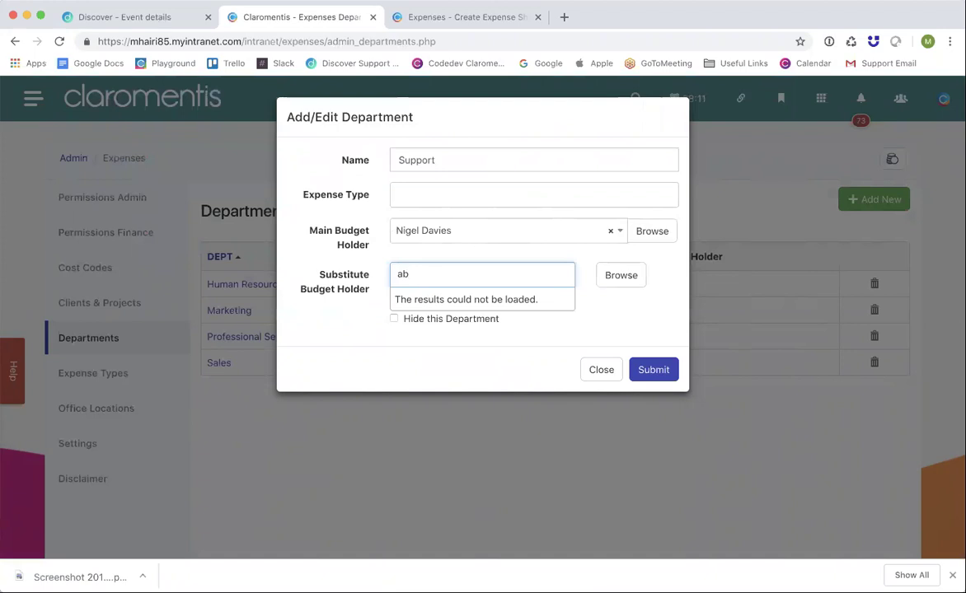
{"action": "type", "text": "ig"}
{"action": "key", "text": "BackSpace"}
{"action": "key", "text": "BackSpace"}
{"action": "key", "text": "BackSpace"}
{"action": "left_click", "coordinate": [593, 311]}
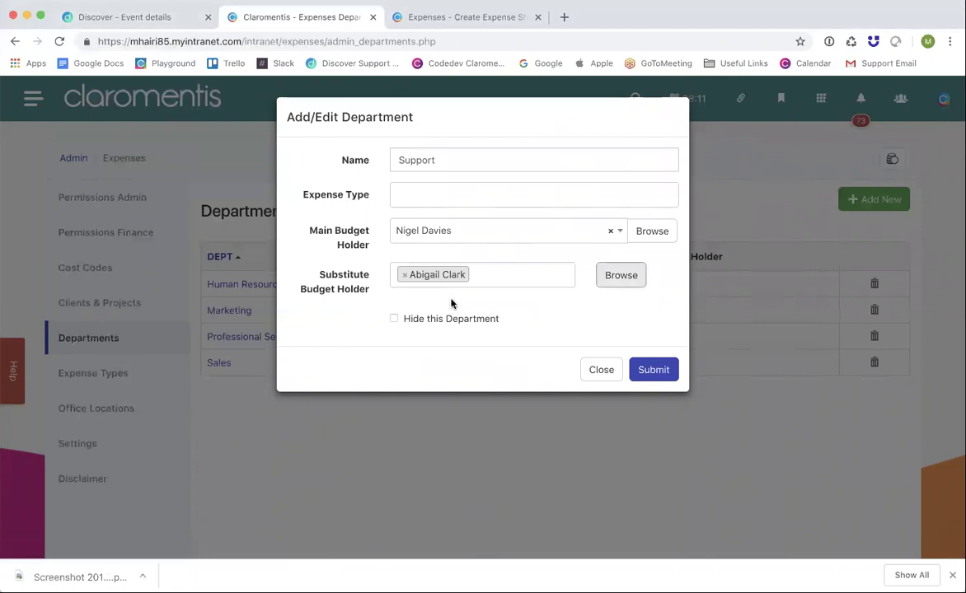
{"action": "left_click", "coordinate": [647, 372]}
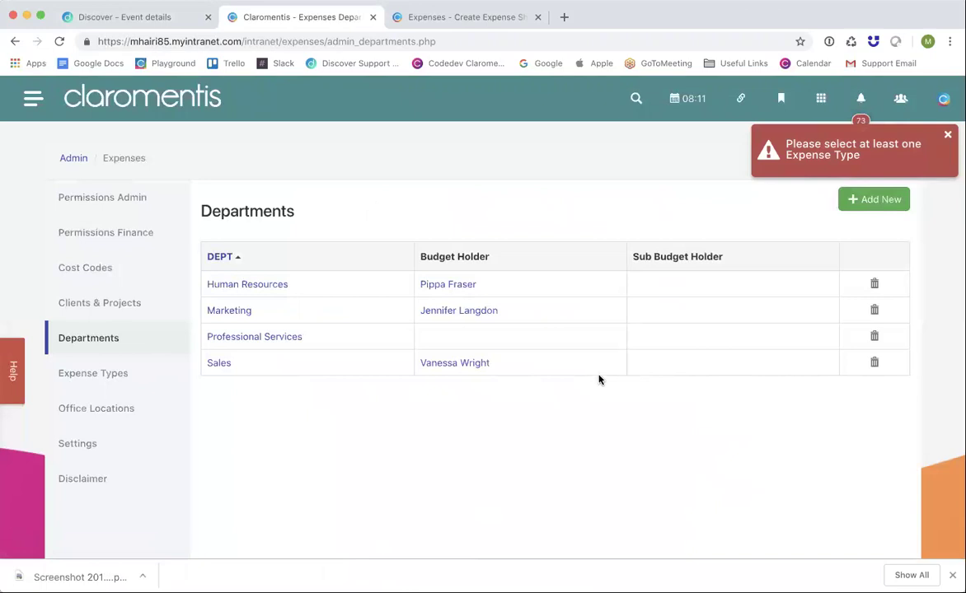
Start a new department named "Support" and assign it the expense types Accomodation, Marketing and Stationery.
{"action": "left_click", "coordinate": [875, 200]}
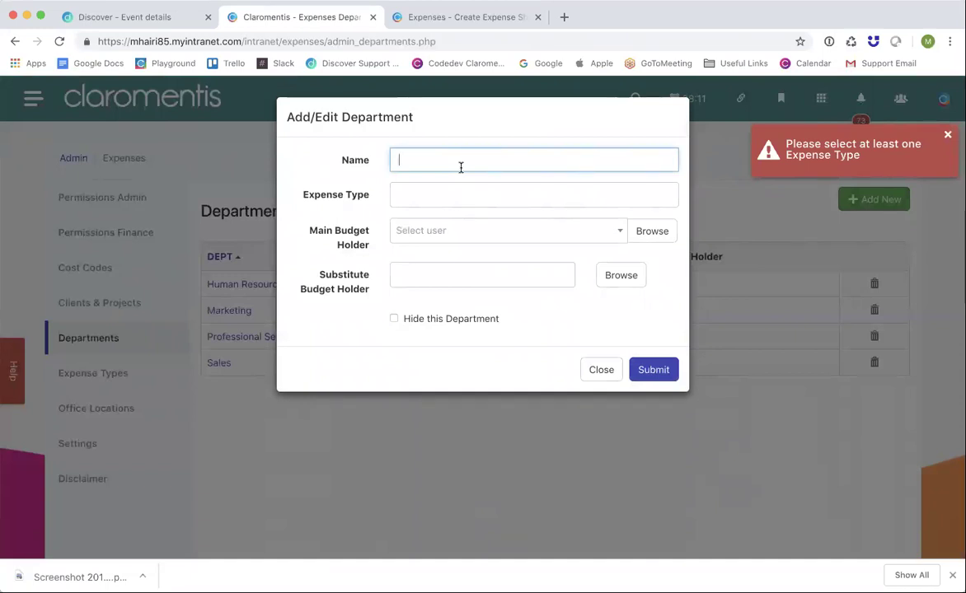
{"action": "type", "text": "Support"}
{"action": "left_click", "coordinate": [462, 195]}
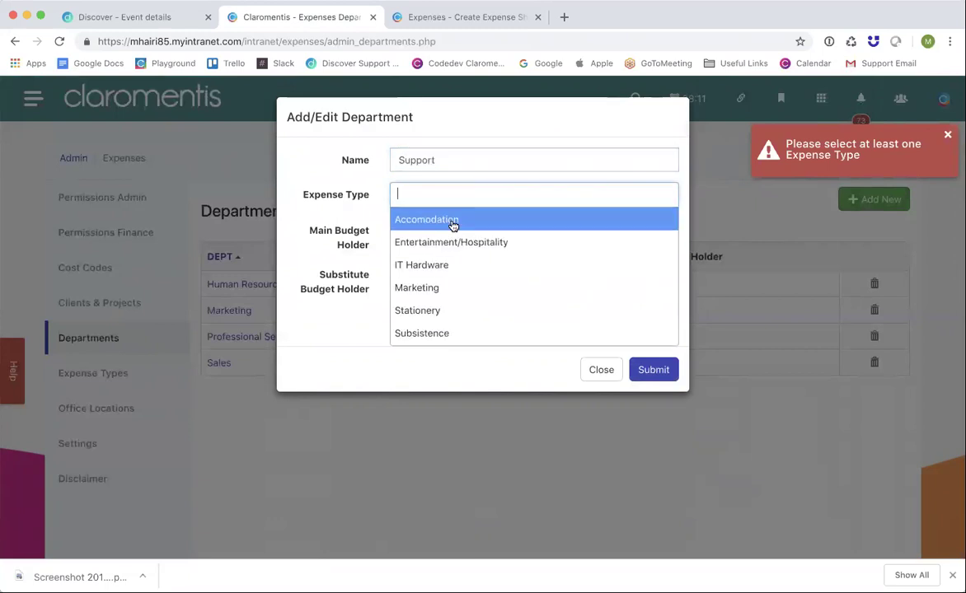
{"action": "left_click", "coordinate": [452, 221]}
{"action": "left_click", "coordinate": [508, 194]}
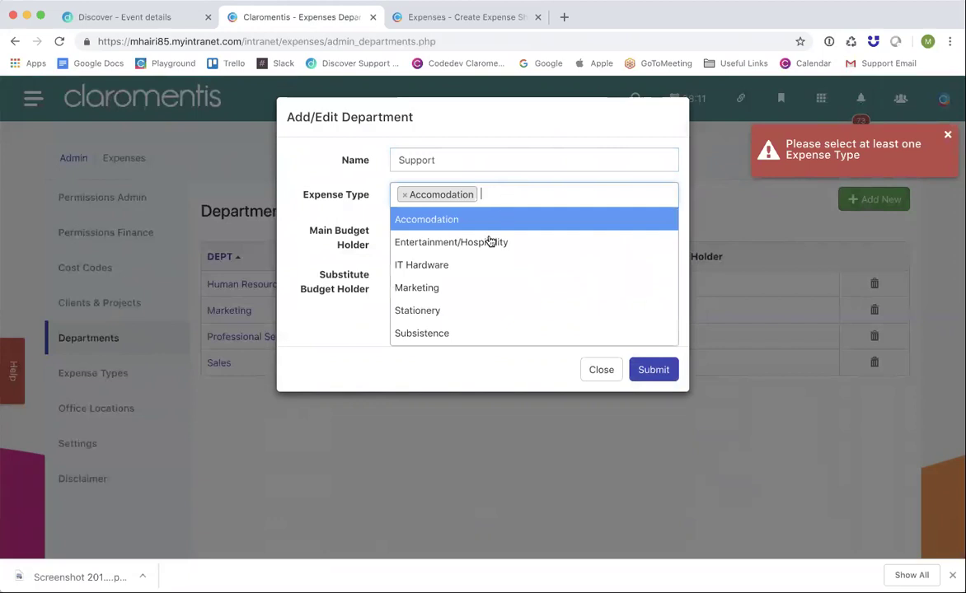
{"action": "left_click", "coordinate": [454, 290]}
{"action": "left_click", "coordinate": [556, 196]}
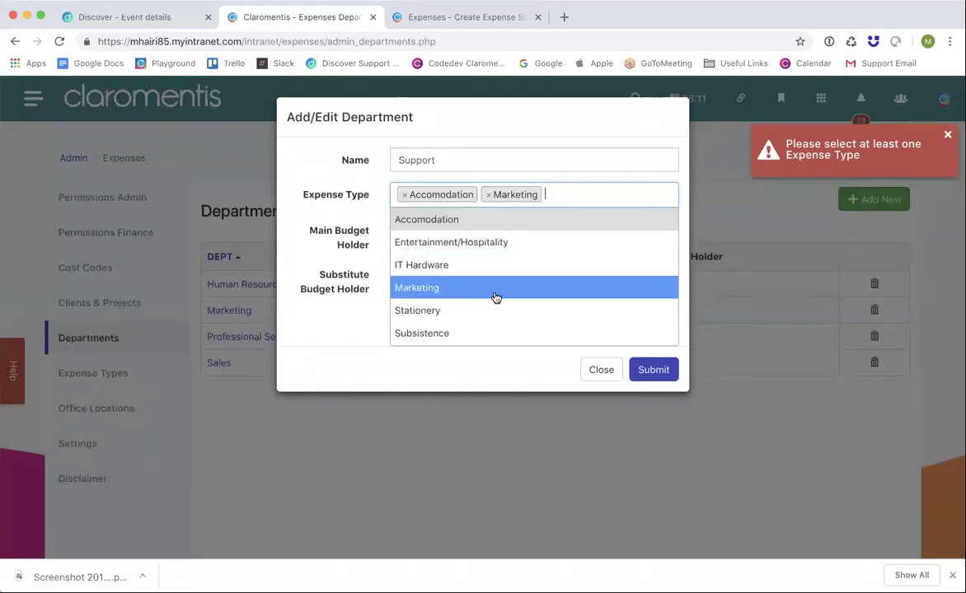
{"action": "left_click", "coordinate": [487, 310]}
Select the Support department's main budget holder, leave the substitute empty, and submit the department.
{"action": "left_click", "coordinate": [450, 235]}
{"action": "type", "text": "nig"}
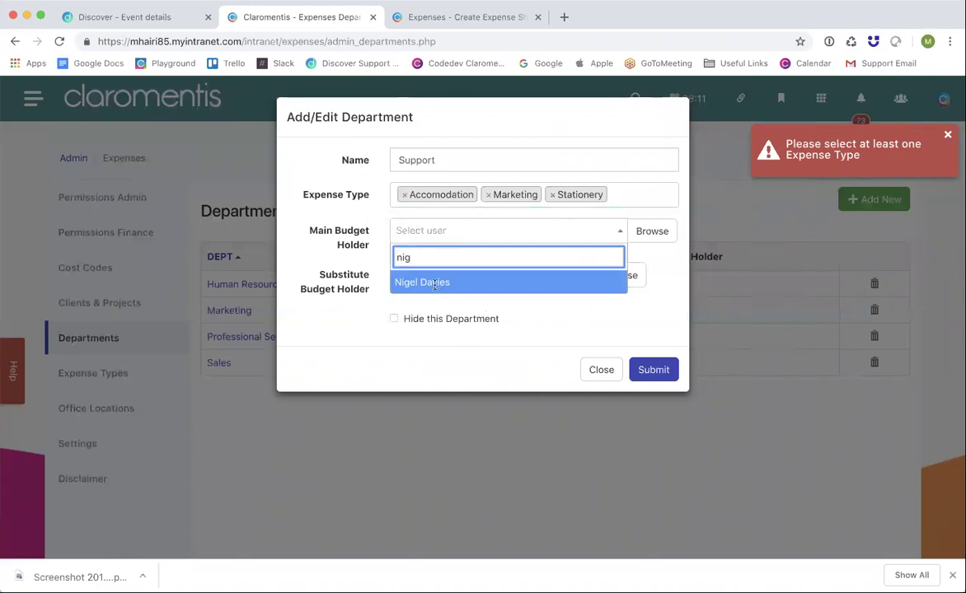
{"action": "key", "text": "Return"}
{"action": "left_click", "coordinate": [645, 371]}
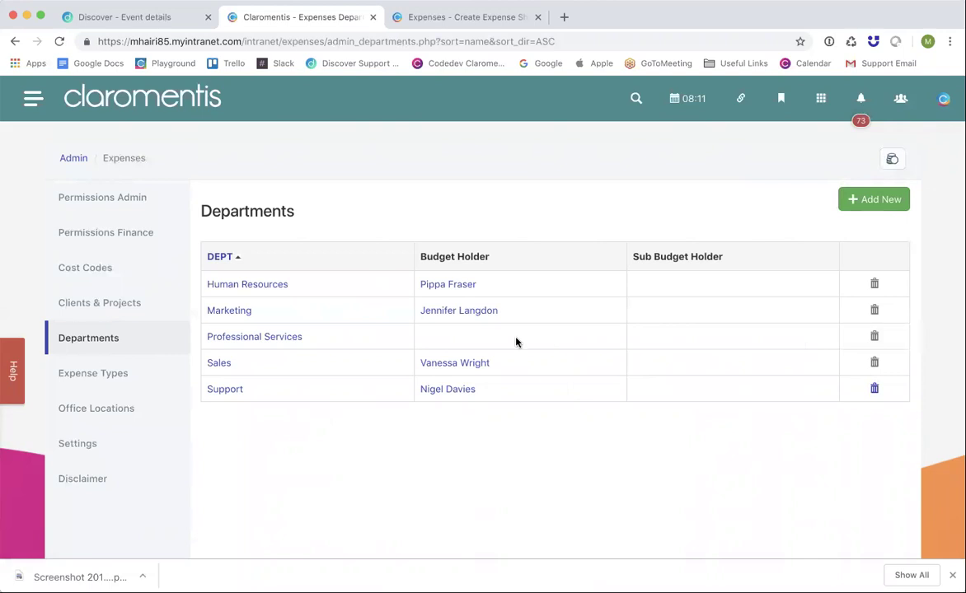
Compare the Expense Types, Cost Codes and Departments lists of the expenses administration.
{"action": "left_click", "coordinate": [141, 372]}
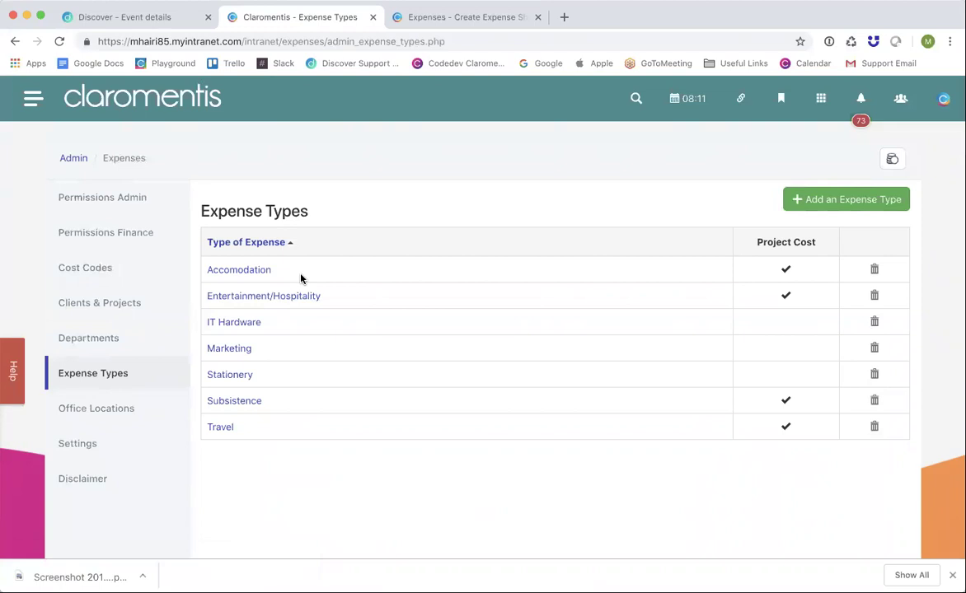
{"action": "left_click", "coordinate": [101, 269]}
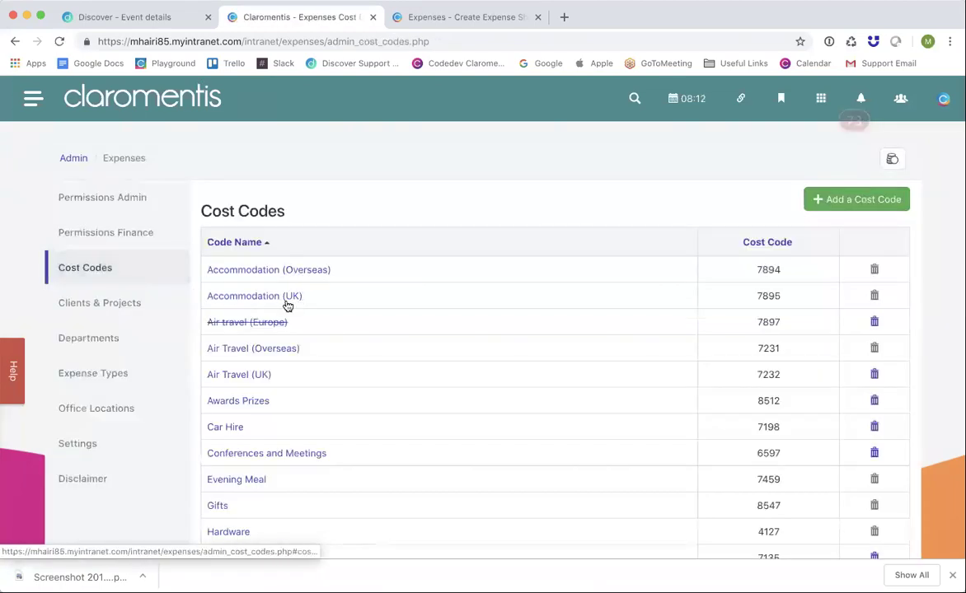
{"action": "left_click", "coordinate": [119, 337]}
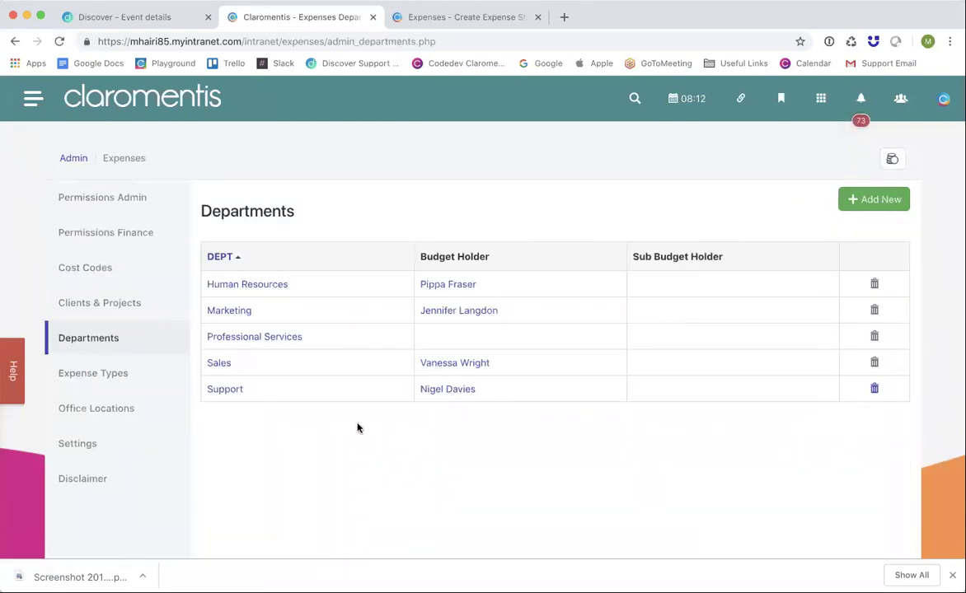
Add an expense type named "Food" that is neither used in project cost nor hidden, and submit it.
{"action": "left_click", "coordinate": [158, 381]}
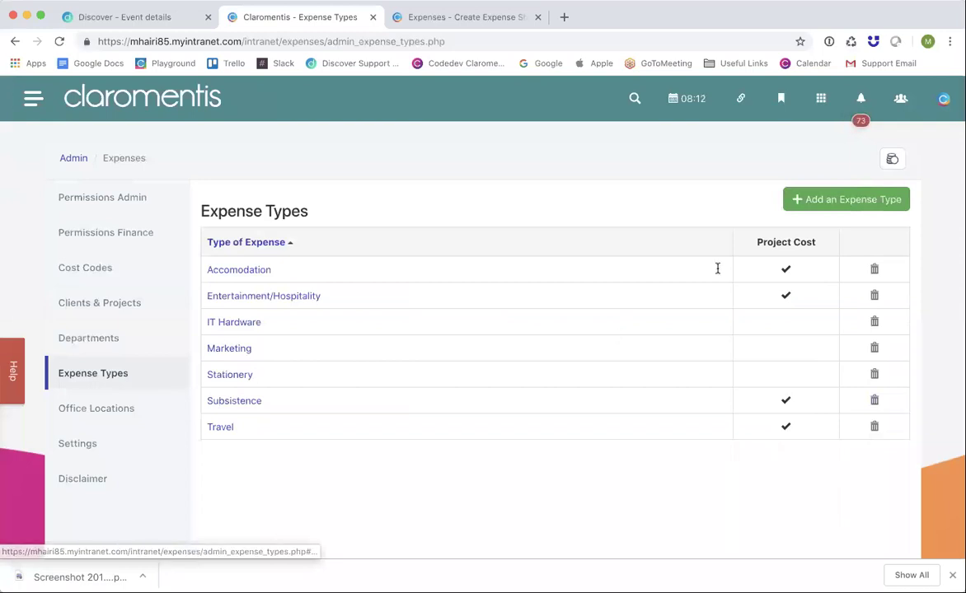
{"action": "left_click", "coordinate": [830, 210]}
{"action": "left_click", "coordinate": [556, 169]}
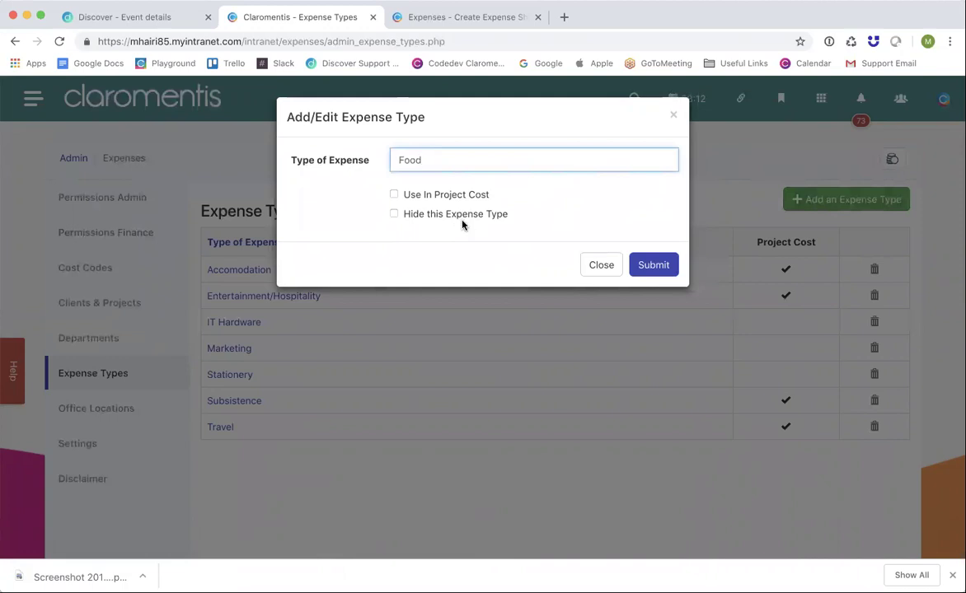
{"action": "left_click", "coordinate": [652, 266]}
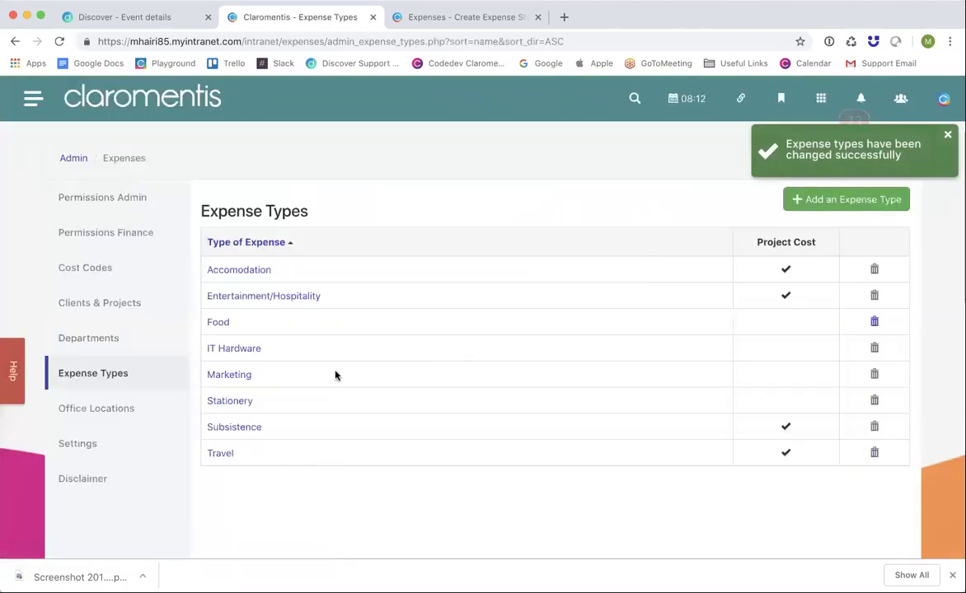
View the office locations, and add AUD to the expense currencies in the expenses settings and submit the change.
{"action": "left_click", "coordinate": [127, 416]}
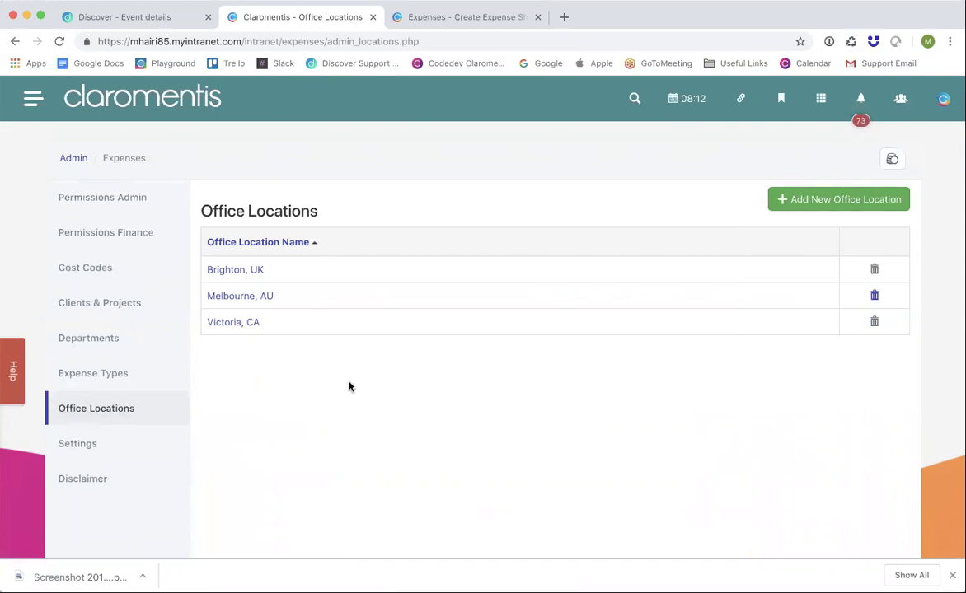
{"action": "left_click", "coordinate": [122, 445]}
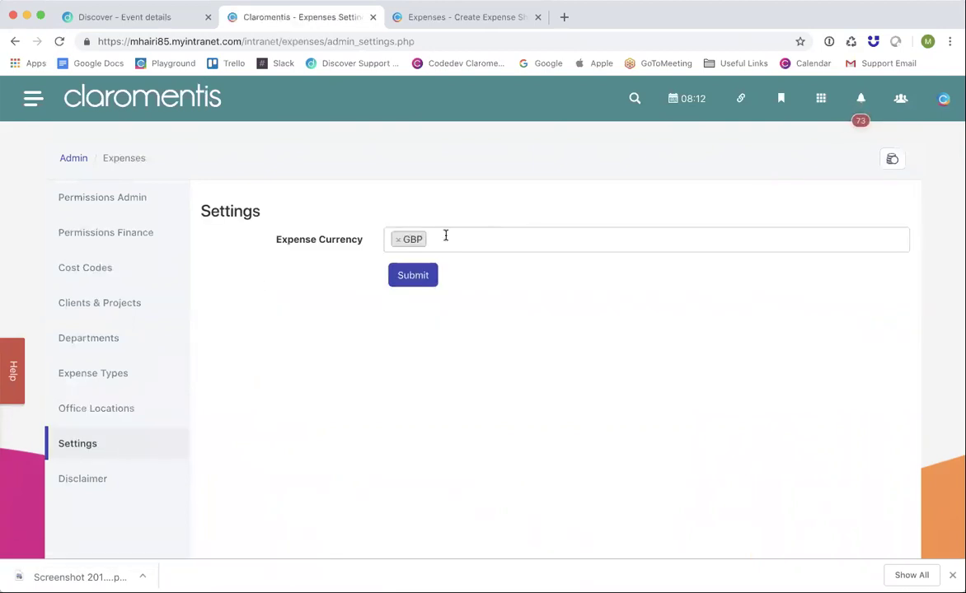
{"action": "left_click", "coordinate": [463, 238]}
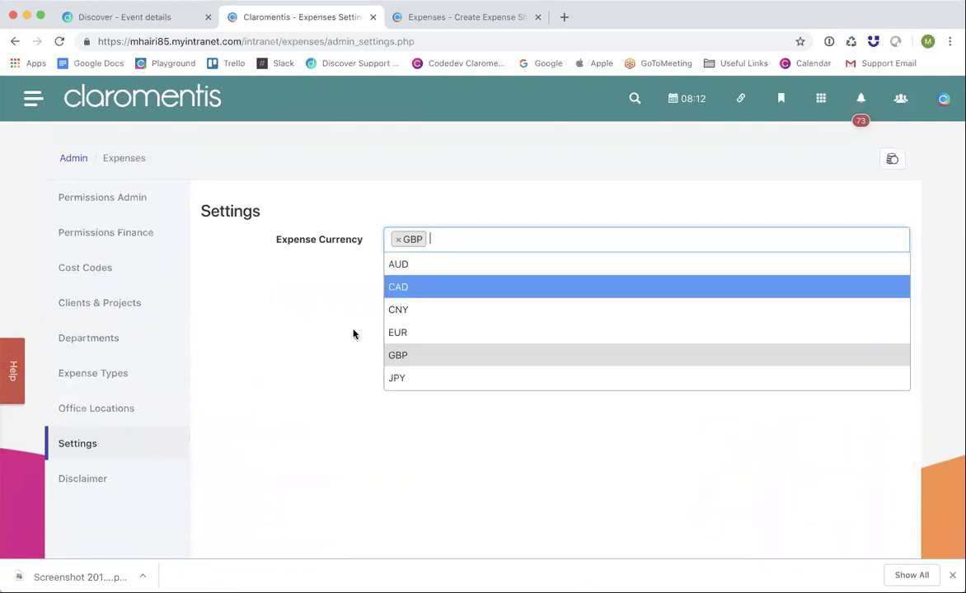
{"action": "left_click", "coordinate": [428, 267]}
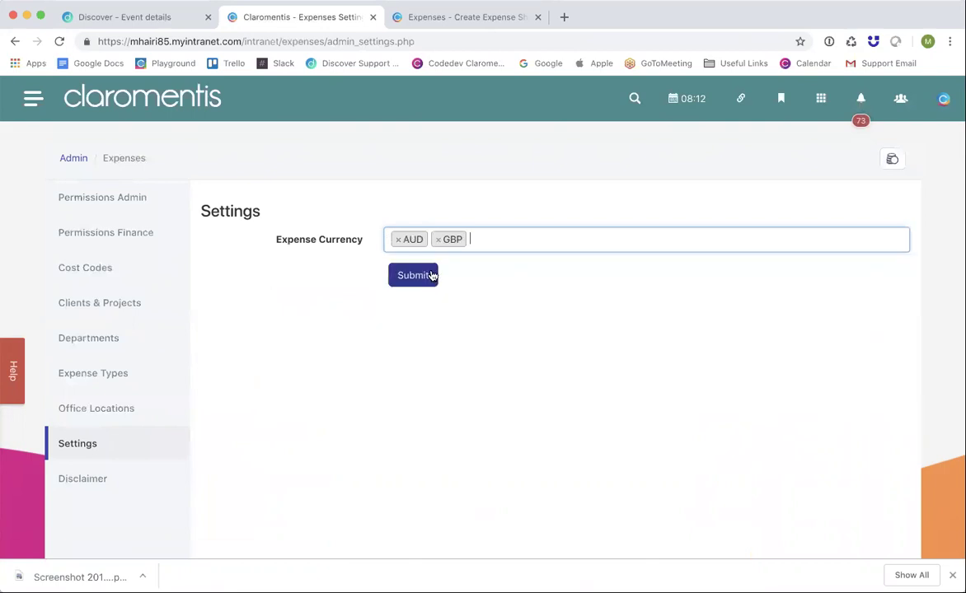
{"action": "left_click", "coordinate": [404, 280]}
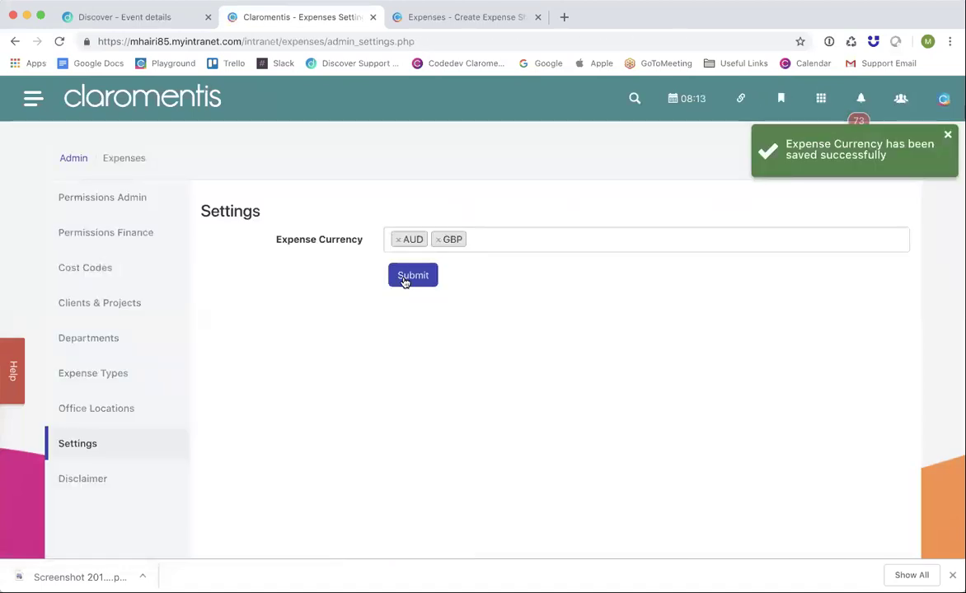
View the Disclaimer page and go to the My Expense Sheets list in the other open Expenses page.
{"action": "left_click", "coordinate": [130, 479]}
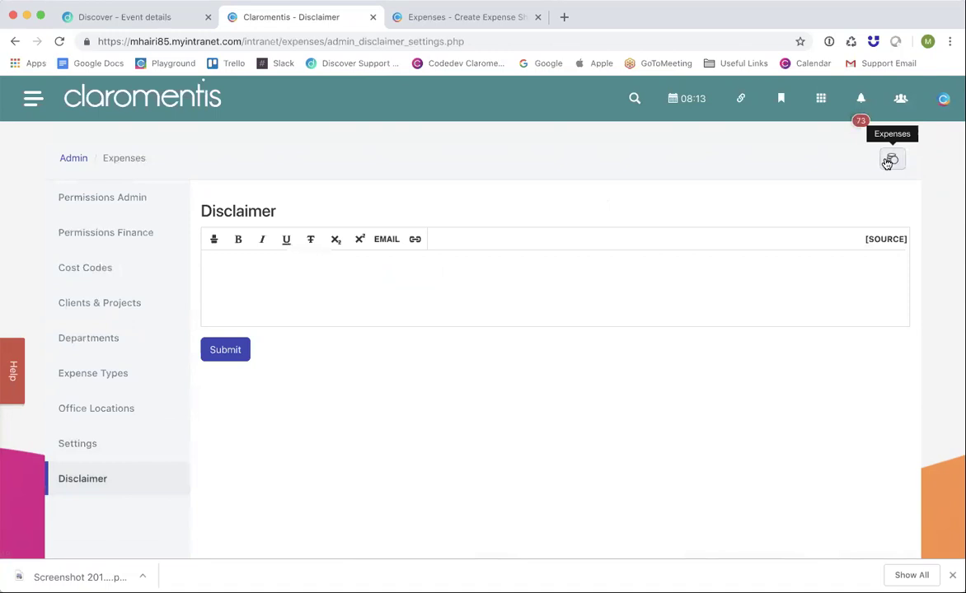
{"action": "left_click", "coordinate": [433, 16]}
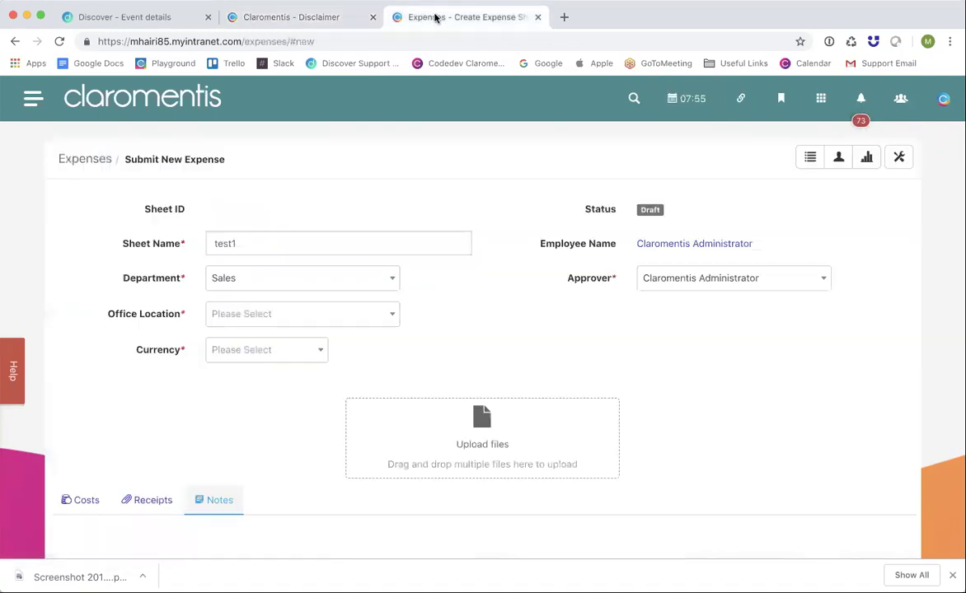
{"action": "left_click", "coordinate": [89, 161]}
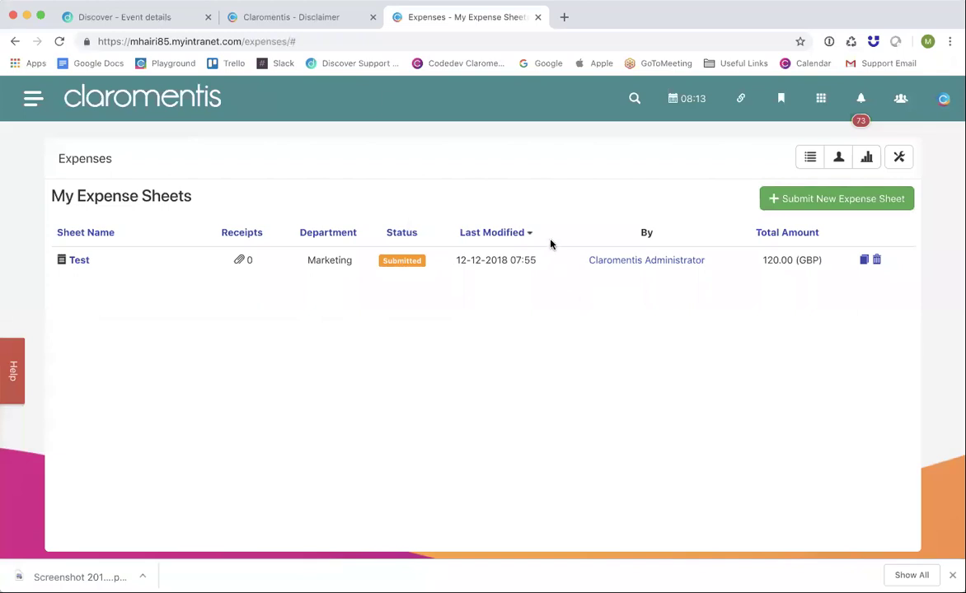
Start a new expense sheet, look over its form, and name the sheet "Work trip".
{"action": "left_click", "coordinate": [820, 201]}
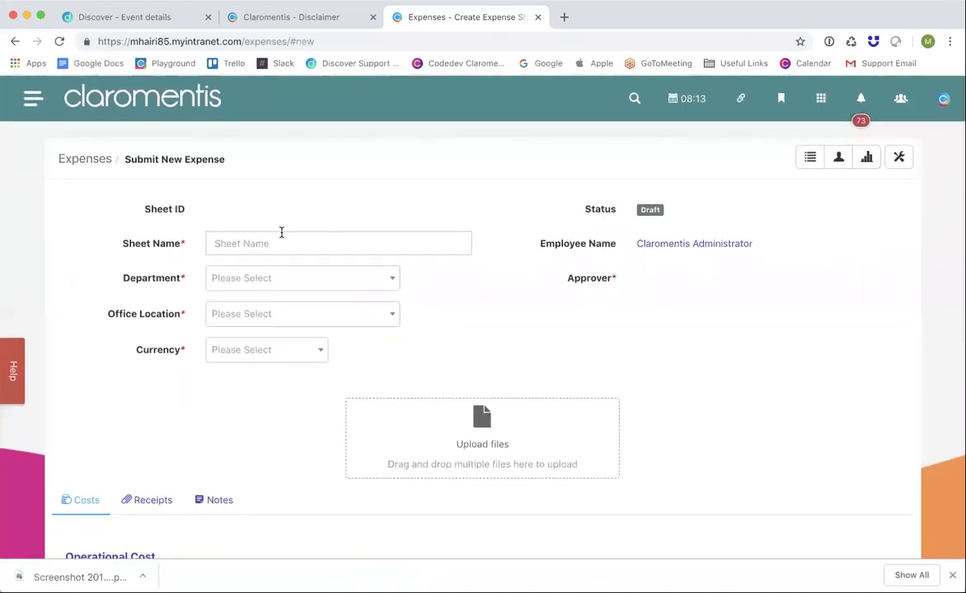
{"action": "left_click", "coordinate": [252, 249]}
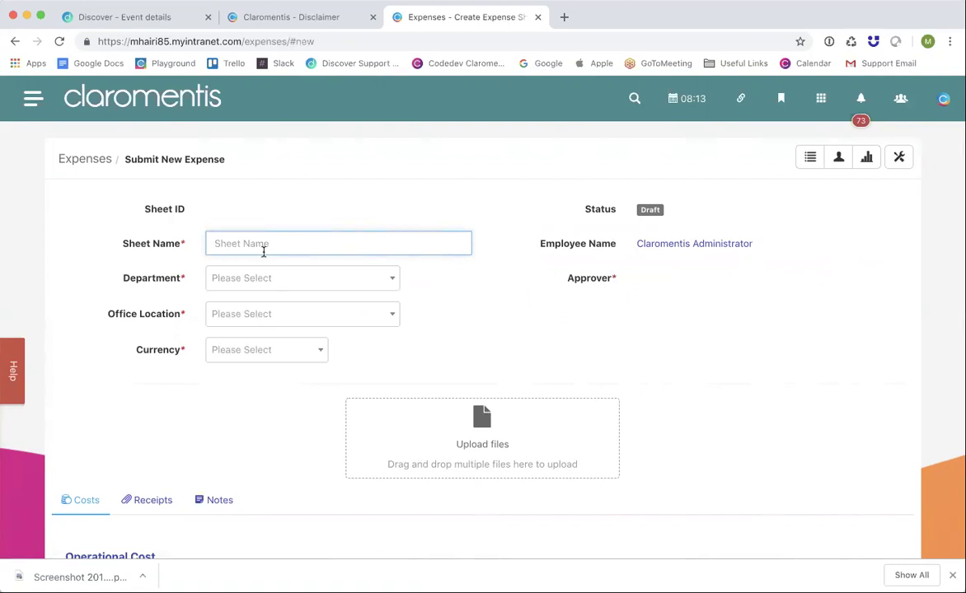
{"action": "scroll", "coordinate": [155, 440], "scroll_direction": "down", "scroll_amount": 1}
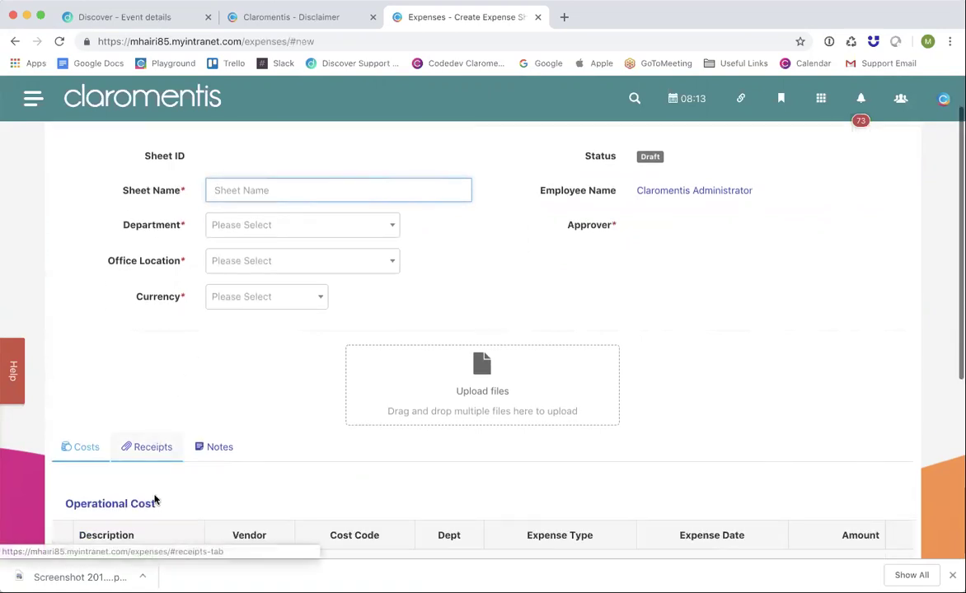
{"action": "scroll", "coordinate": [172, 488], "scroll_direction": "down", "scroll_amount": 1}
{"action": "scroll", "coordinate": [172, 488], "scroll_direction": "up", "scroll_amount": 3}
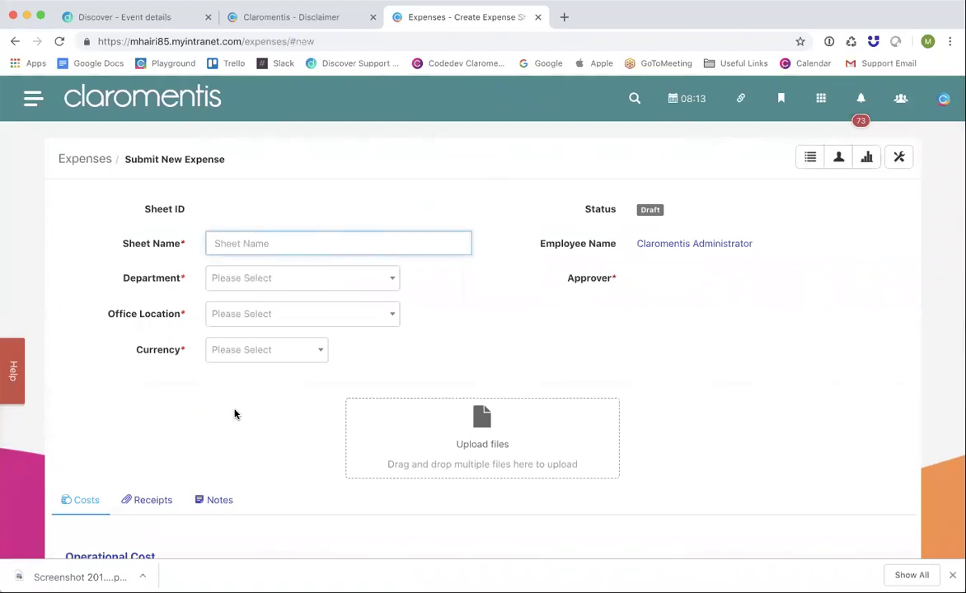
{"action": "type", "text": "Work trip"}
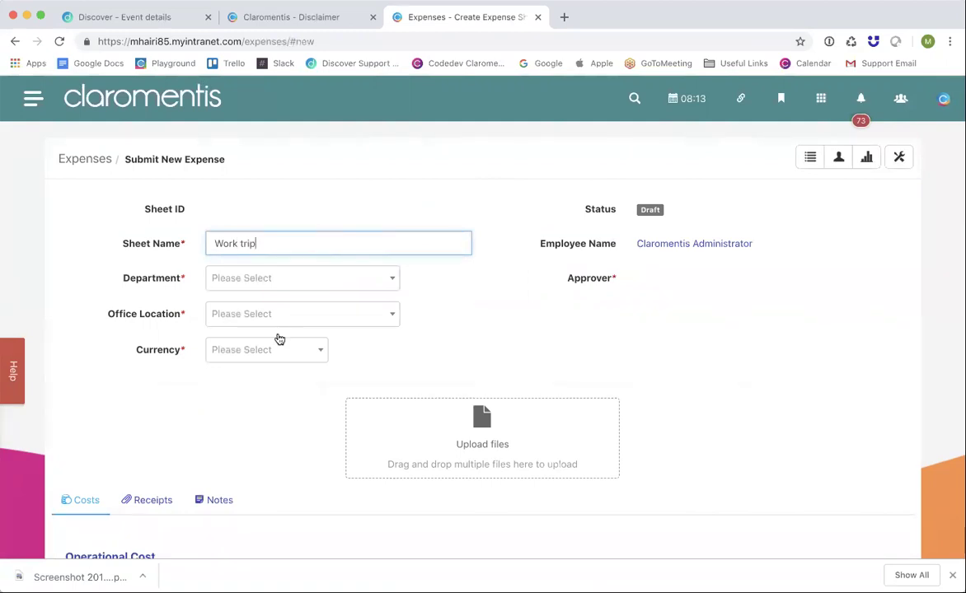
Set the department of the "Work trip" expense sheet to Sales.
{"action": "left_click", "coordinate": [310, 282]}
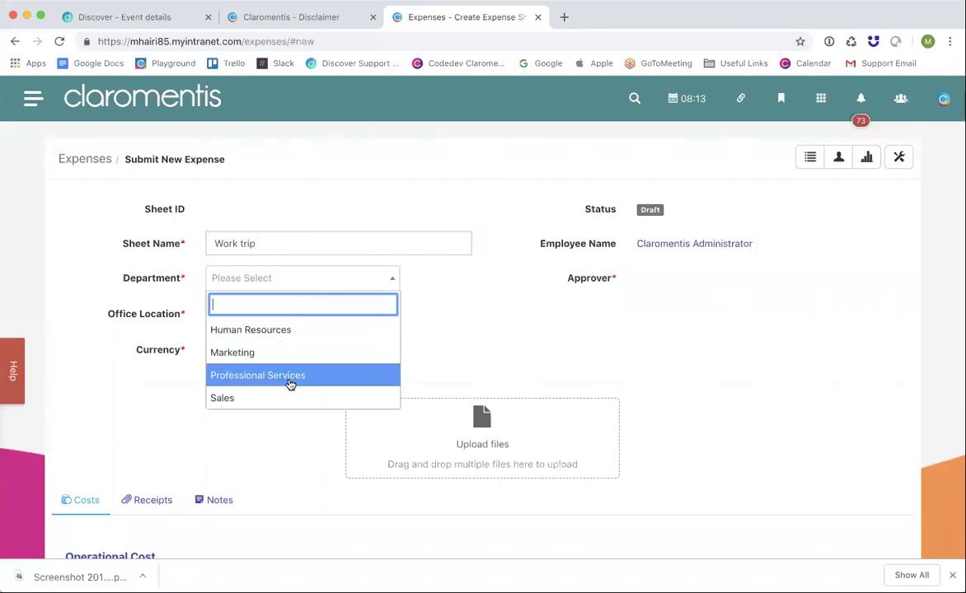
{"action": "left_click", "coordinate": [264, 402]}
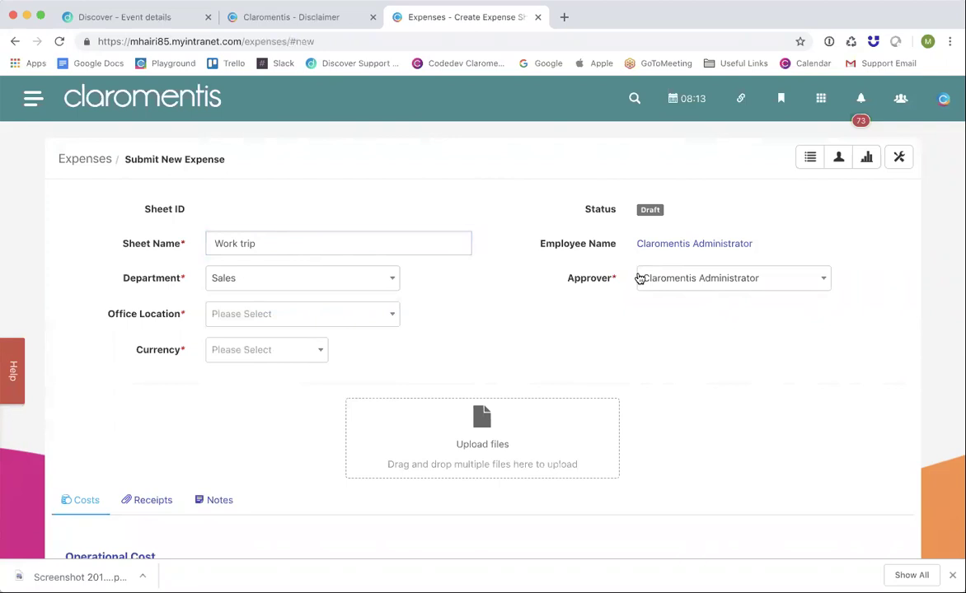
Look over the sheet's approver options and compare them with the budget holders in the Expenses admin Departments list.
{"action": "left_click", "coordinate": [651, 281]}
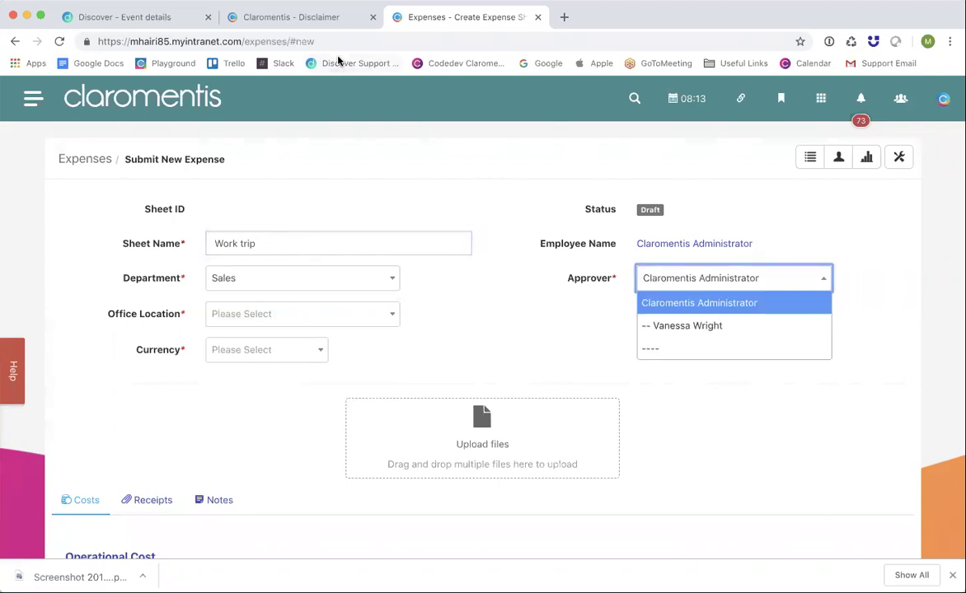
{"action": "left_click", "coordinate": [318, 20]}
{"action": "left_click", "coordinate": [87, 339]}
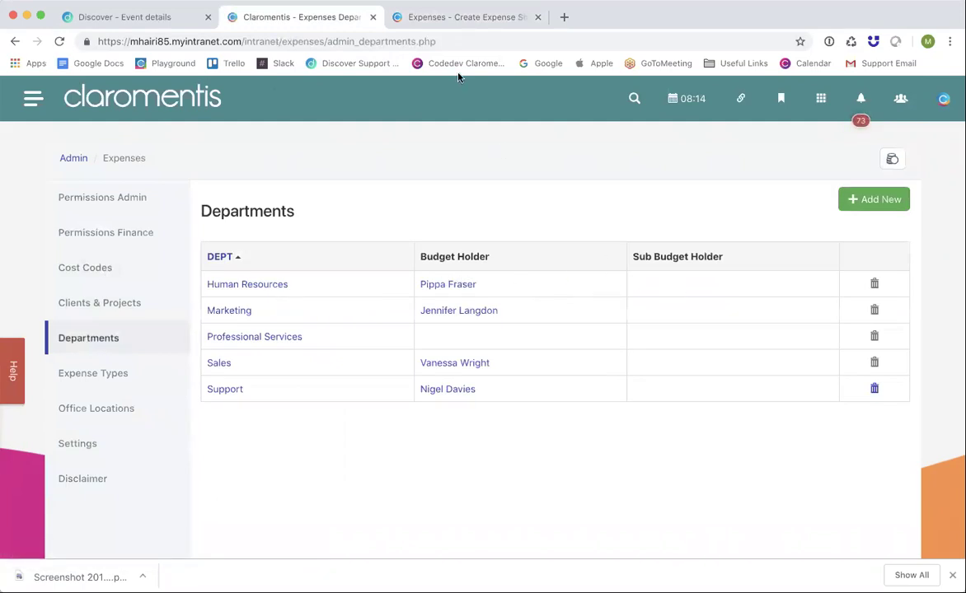
{"action": "left_click", "coordinate": [412, 18]}
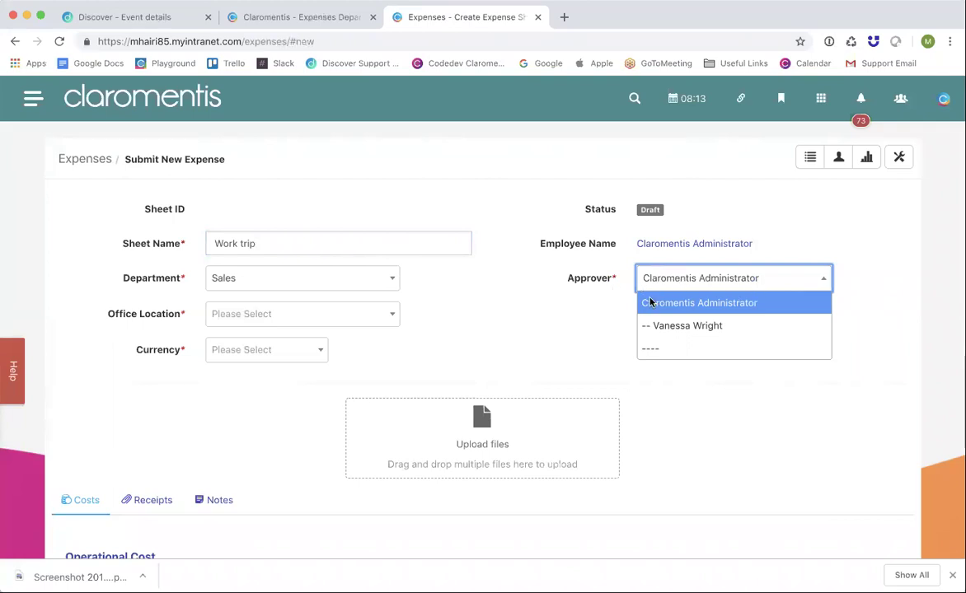
{"action": "left_click", "coordinate": [608, 296]}
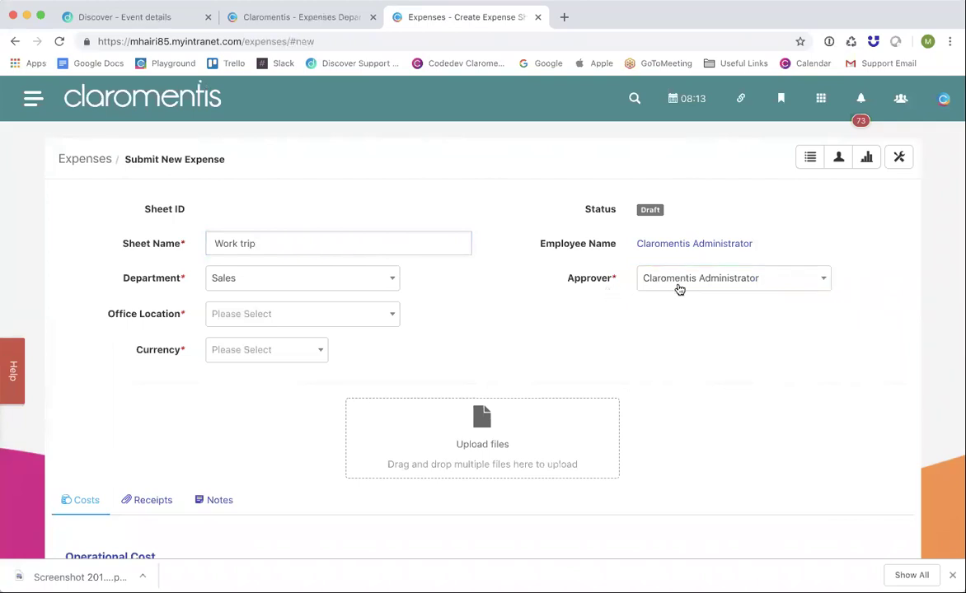
Set the approver to the Sales budget holder, the office location to Brighton, UK, and the currency to GBP.
{"action": "left_click", "coordinate": [677, 288]}
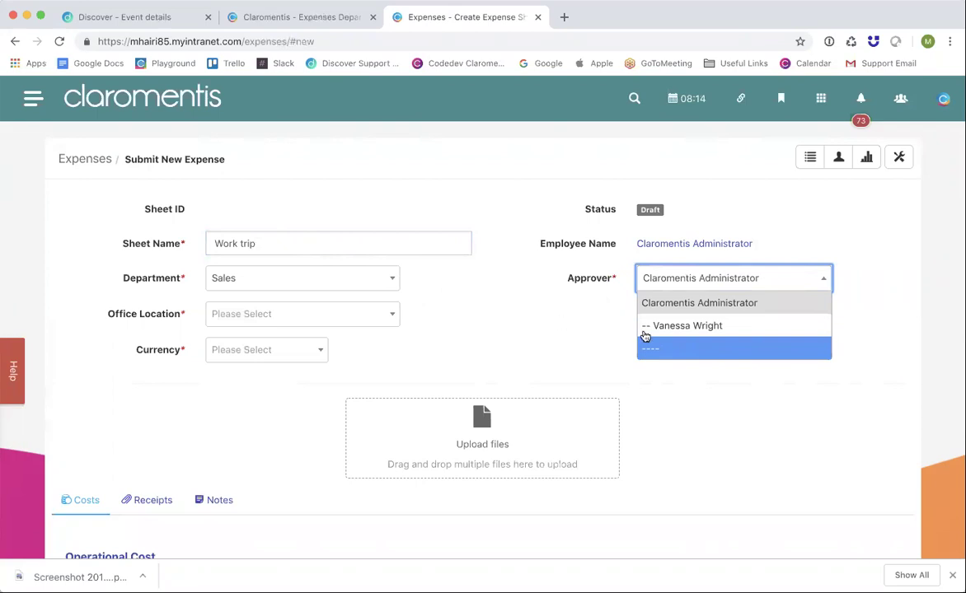
{"action": "left_click", "coordinate": [649, 326]}
{"action": "left_click", "coordinate": [326, 314]}
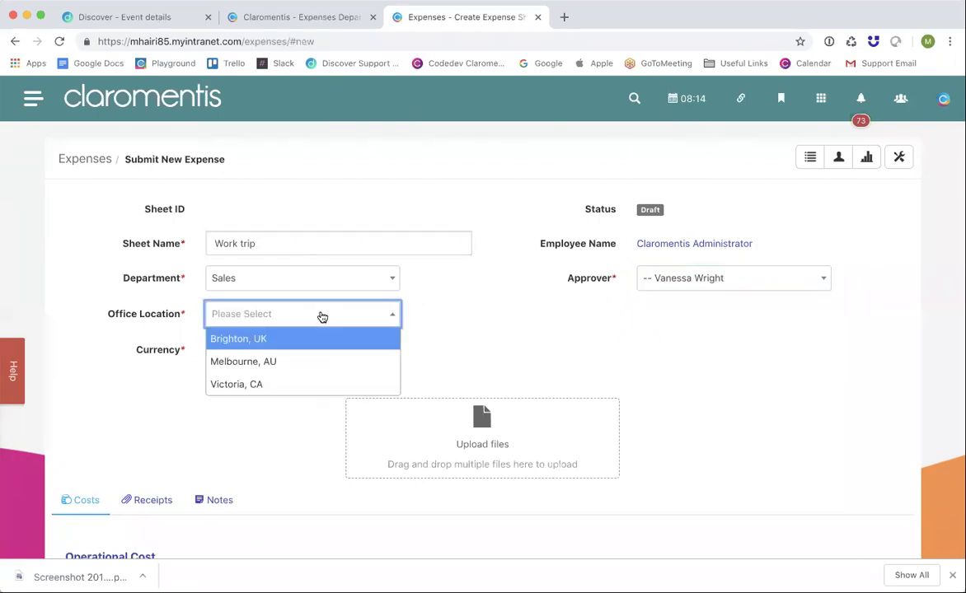
{"action": "left_click", "coordinate": [304, 340]}
{"action": "left_click", "coordinate": [254, 351]}
{"action": "left_click", "coordinate": [247, 374]}
Start a new Operational Cost line item with the description "Hotel" and the vendor "Hilton", keeping Sales as its department.
{"action": "scroll", "coordinate": [447, 372], "scroll_direction": "down", "scroll_amount": 1}
{"action": "scroll", "coordinate": [345, 391], "scroll_direction": "down", "scroll_amount": 3}
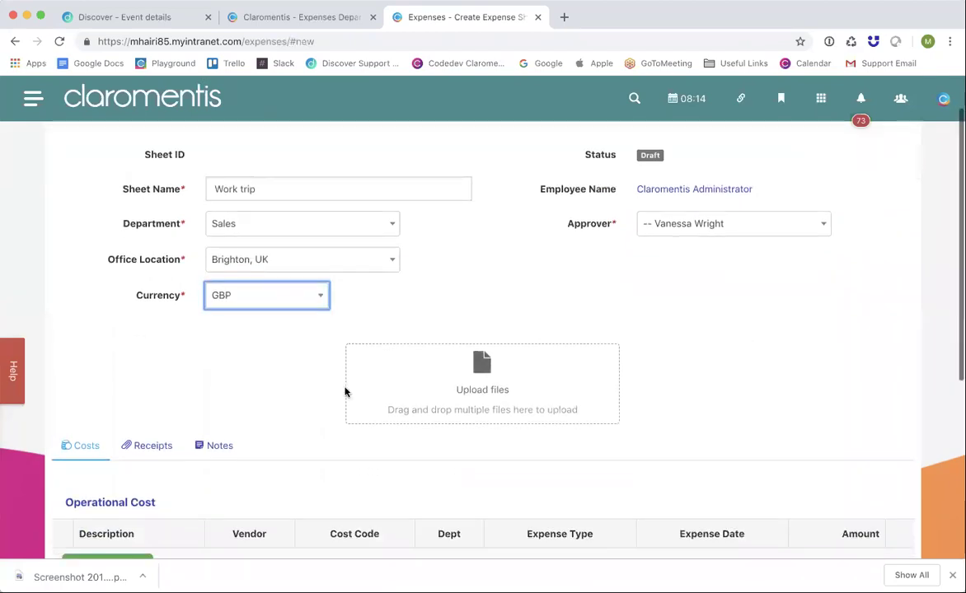
{"action": "scroll", "coordinate": [338, 389], "scroll_direction": "up", "scroll_amount": 3}
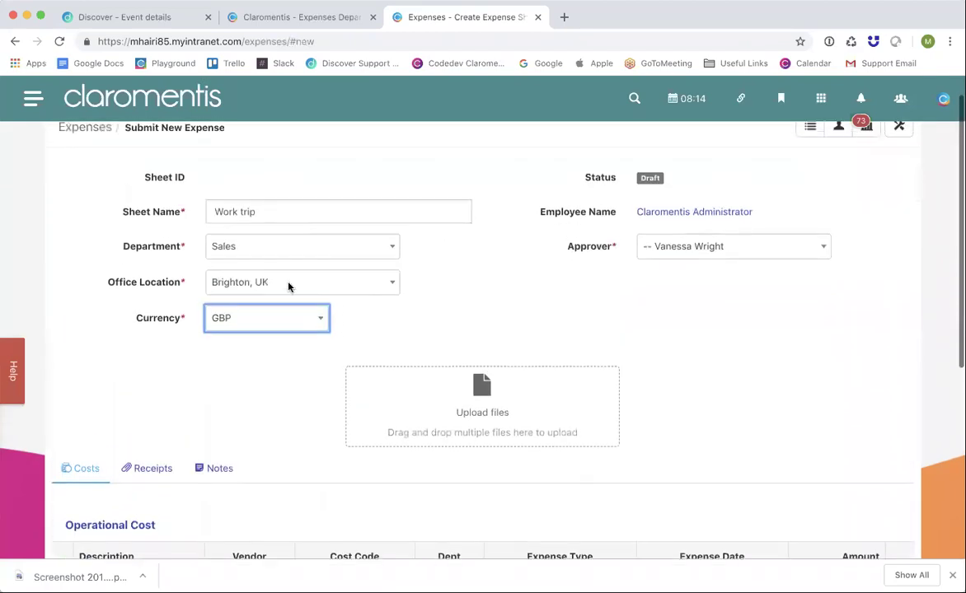
{"action": "scroll", "coordinate": [196, 421], "scroll_direction": "down", "scroll_amount": 1}
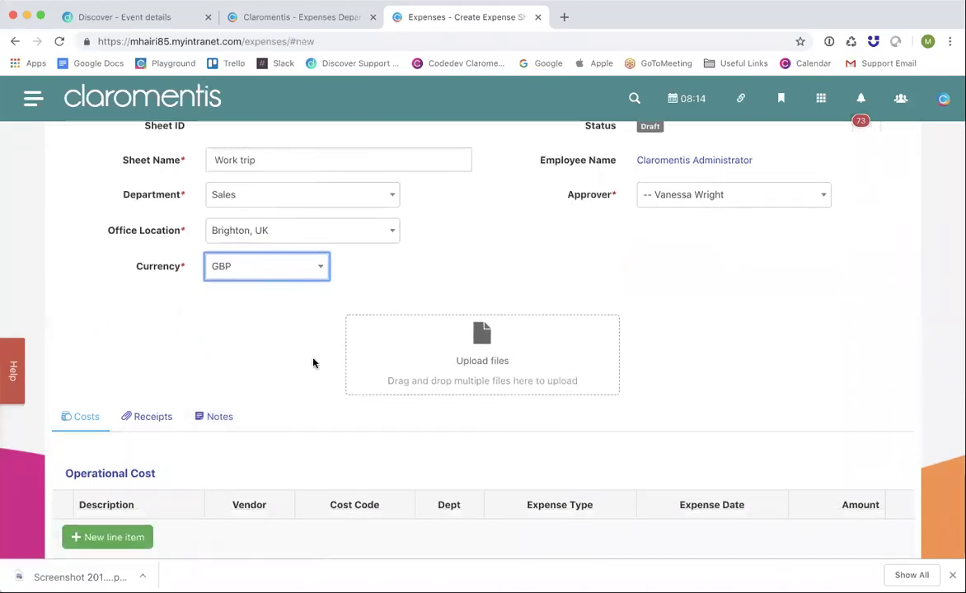
{"action": "scroll", "coordinate": [313, 363], "scroll_direction": "down", "scroll_amount": 4}
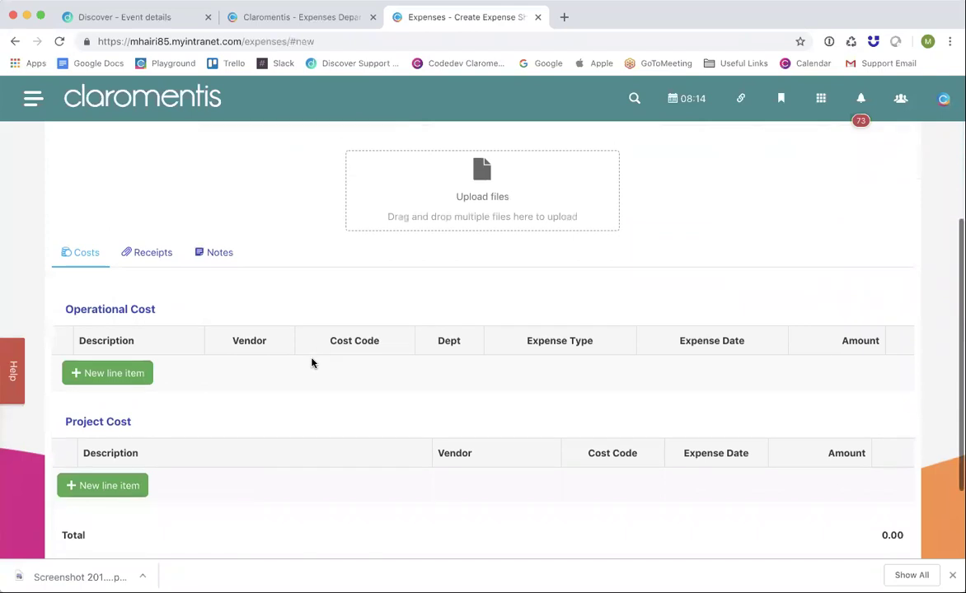
{"action": "left_click", "coordinate": [128, 379]}
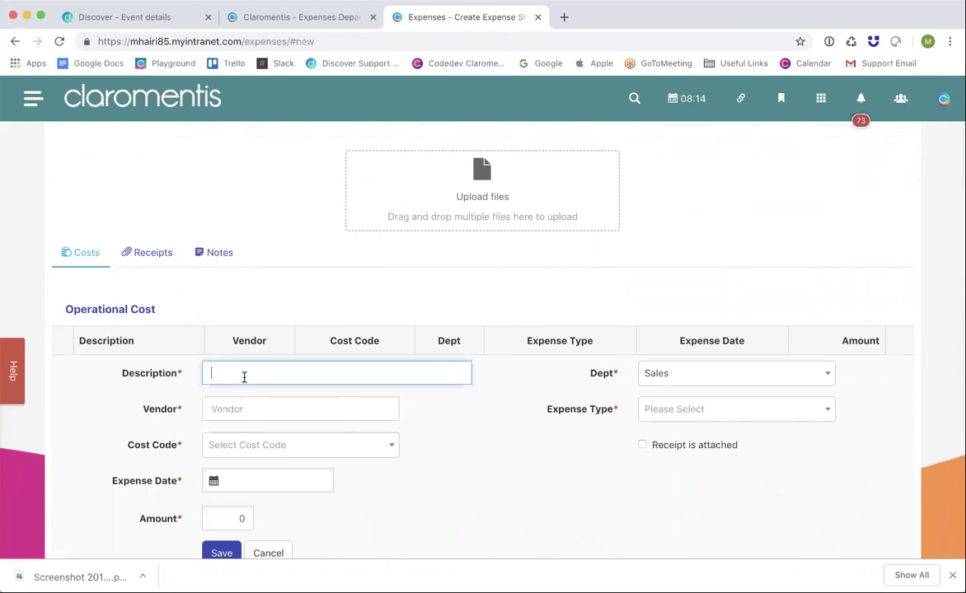
{"action": "scroll", "coordinate": [244, 378], "scroll_direction": "up", "scroll_amount": 3}
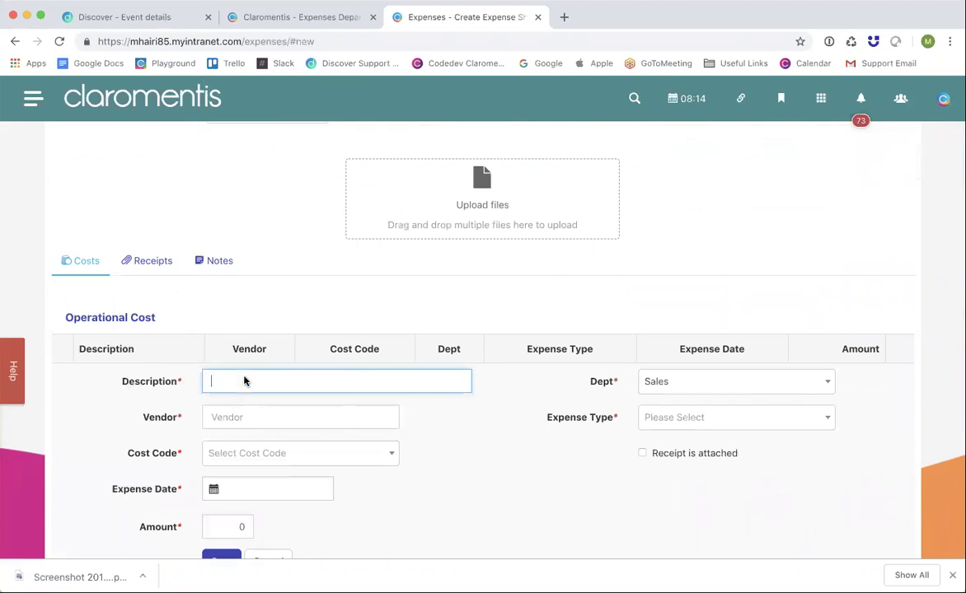
{"action": "scroll", "coordinate": [247, 383], "scroll_direction": "down", "scroll_amount": 3}
{"action": "type", "text": "Hotel"}
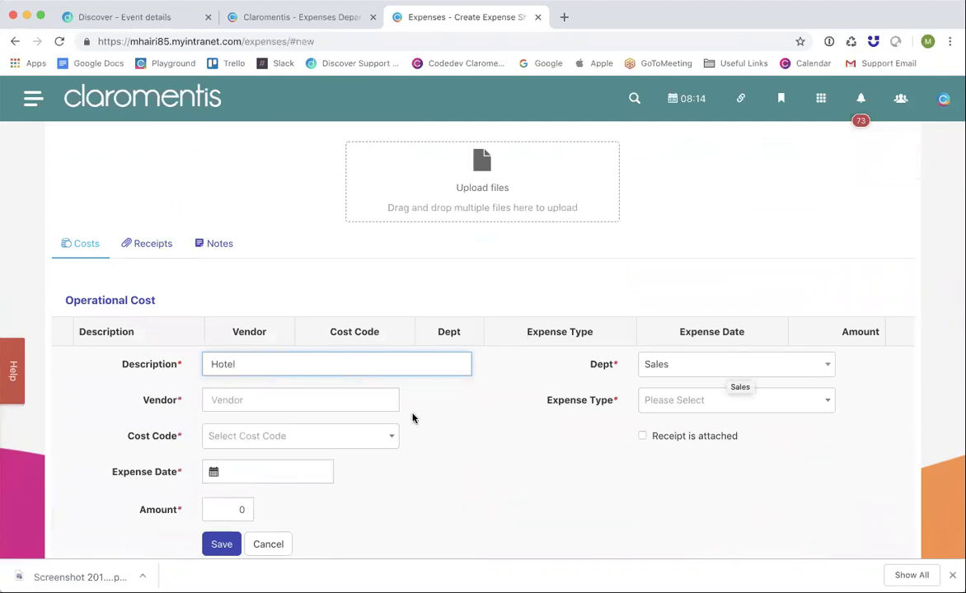
{"action": "left_click", "coordinate": [739, 368]}
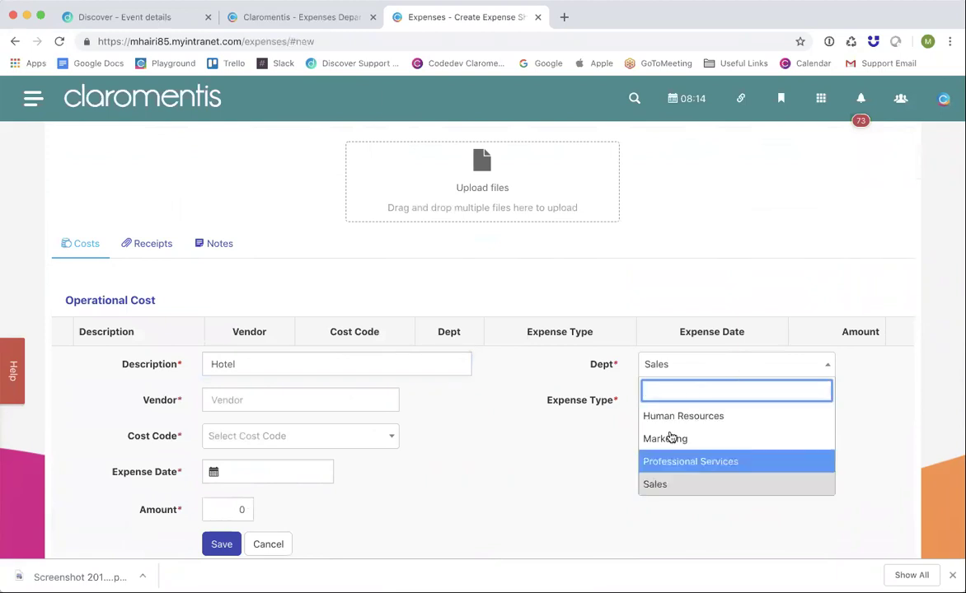
{"action": "left_click", "coordinate": [511, 376]}
{"action": "left_click", "coordinate": [311, 403]}
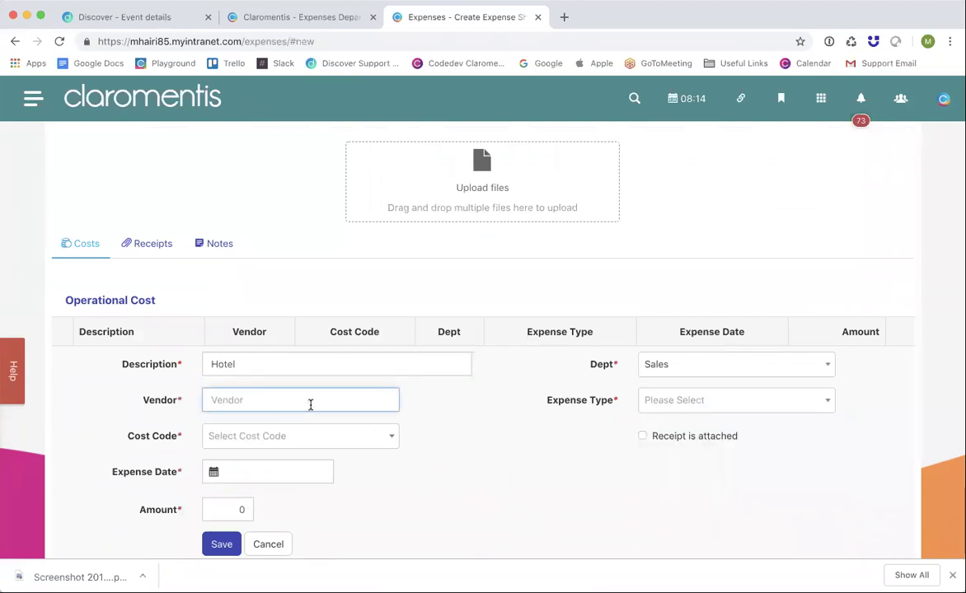
{"action": "type", "text": "Hilton"}
Set the hotel line item's expense type to Travel and its cost code to 7895 Accommodation (UK).
{"action": "left_click", "coordinate": [676, 401]}
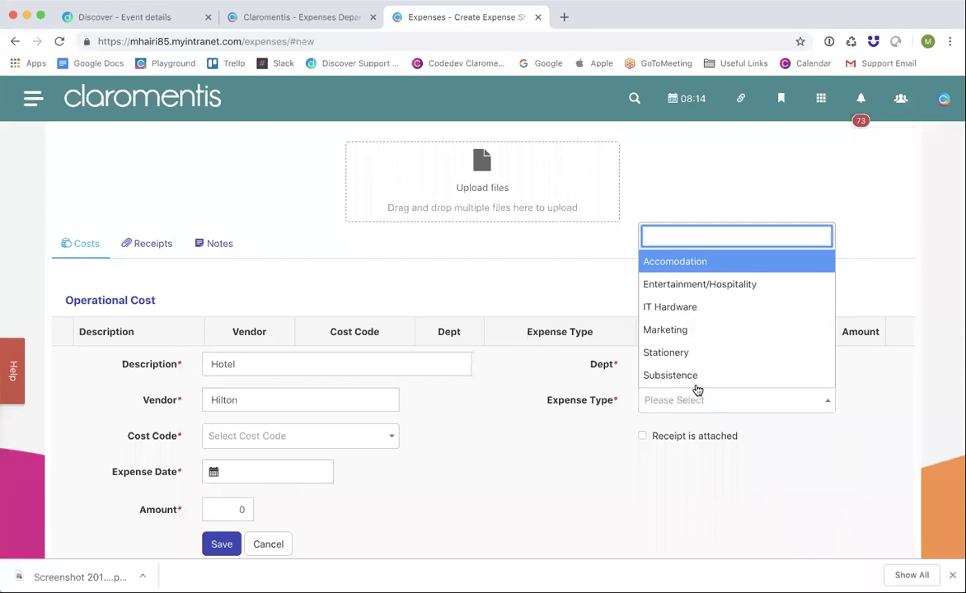
{"action": "scroll", "coordinate": [719, 356], "scroll_direction": "down", "scroll_amount": 1}
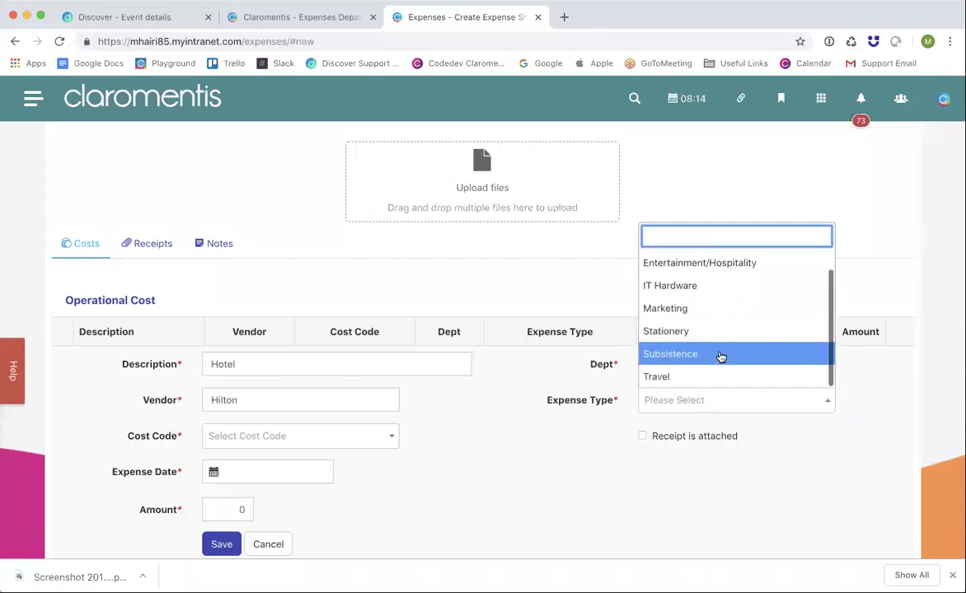
{"action": "left_click", "coordinate": [680, 378]}
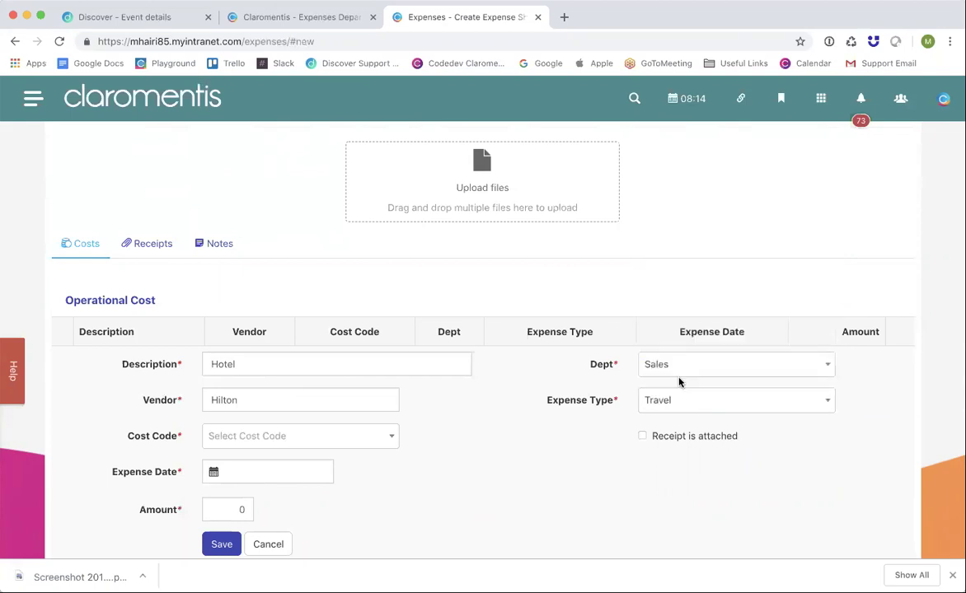
{"action": "left_click", "coordinate": [351, 439]}
{"action": "scroll", "coordinate": [329, 400], "scroll_direction": "down", "scroll_amount": 5}
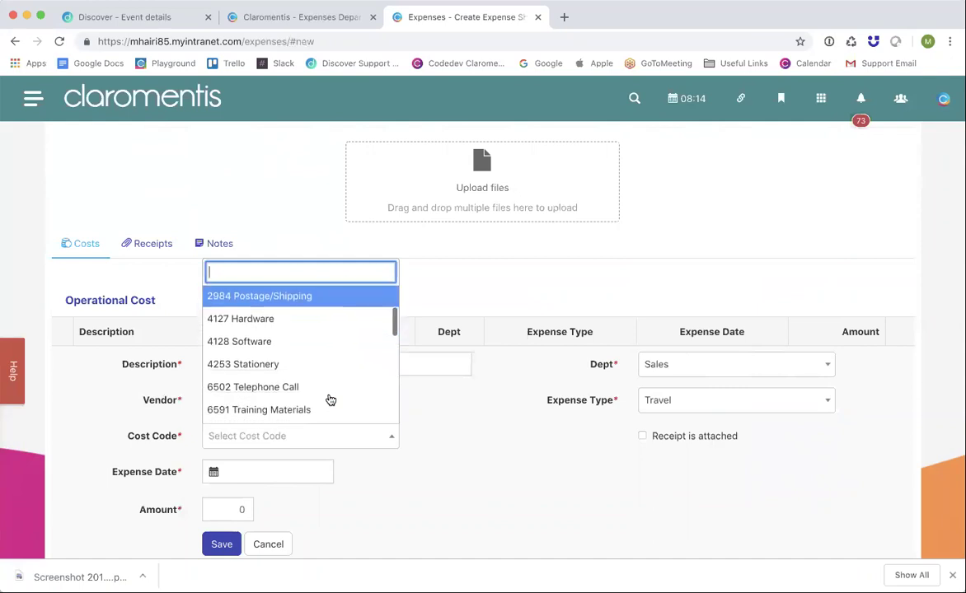
{"action": "scroll", "coordinate": [330, 400], "scroll_direction": "down", "scroll_amount": 4}
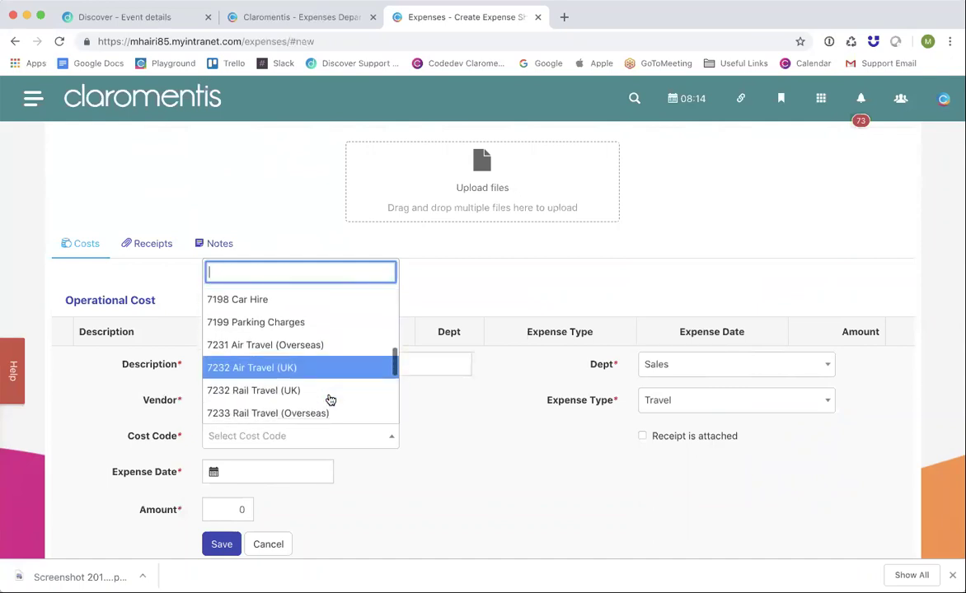
{"action": "scroll", "coordinate": [329, 371], "scroll_direction": "down", "scroll_amount": 3}
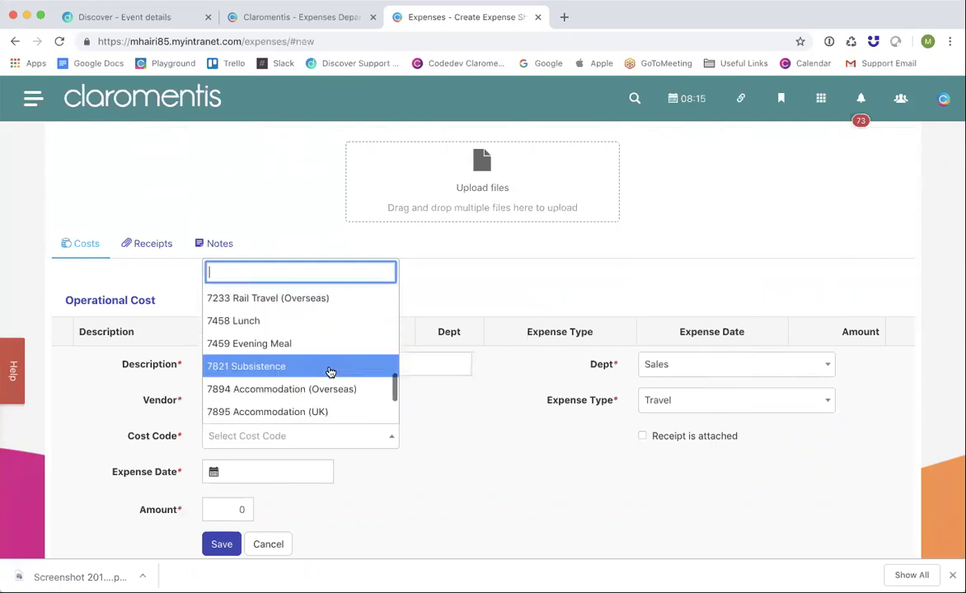
{"action": "left_click", "coordinate": [285, 383]}
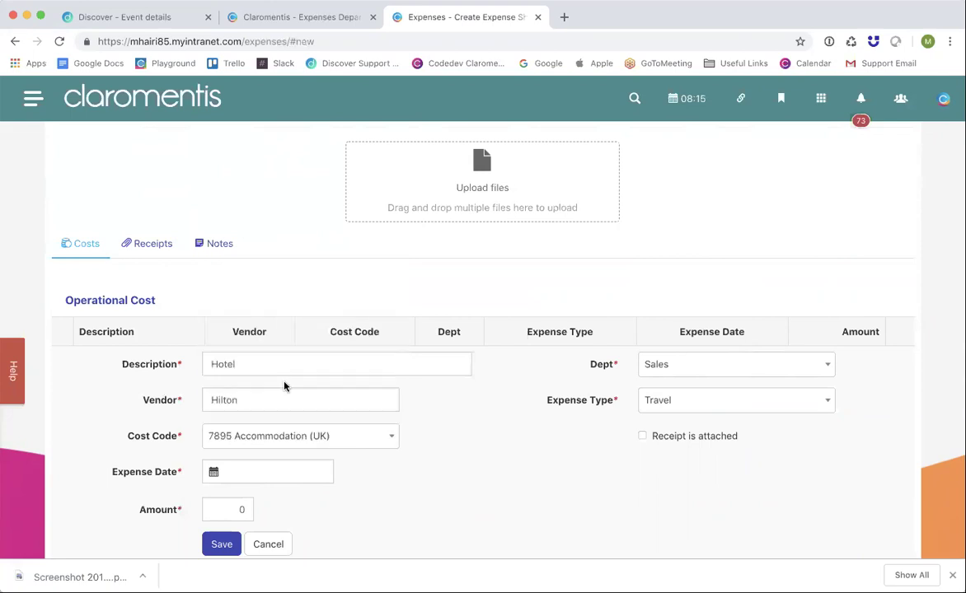
Set the hotel line item's expense date to 07-12-2018 and its amount to 200.
{"action": "scroll", "coordinate": [415, 462], "scroll_direction": "down", "scroll_amount": 1}
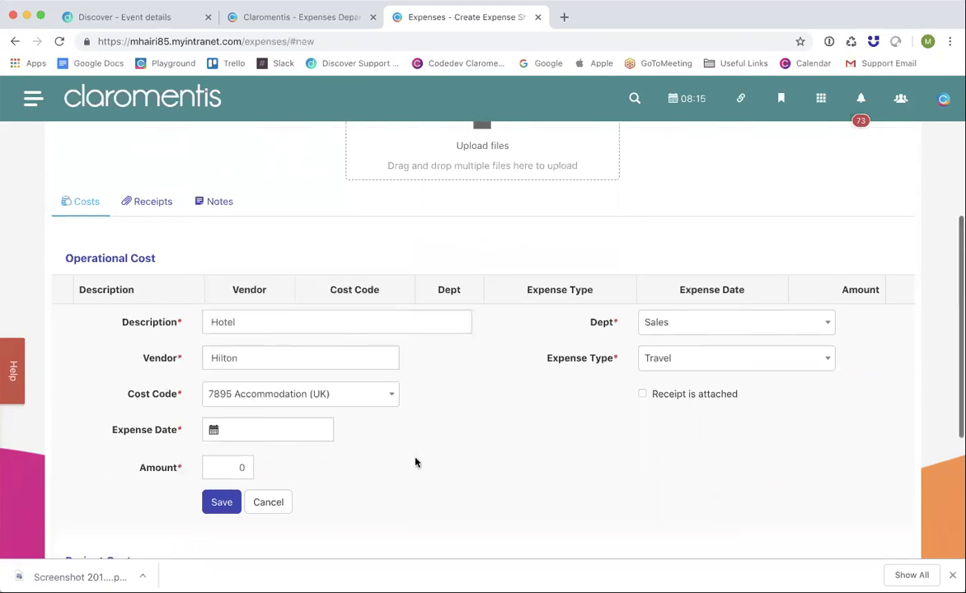
{"action": "left_click", "coordinate": [278, 426]}
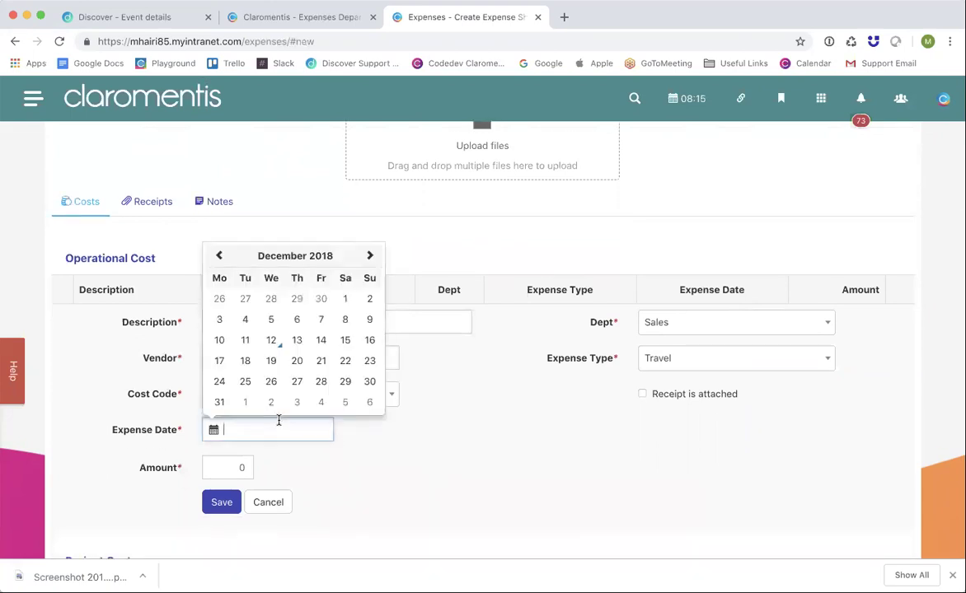
{"action": "left_click", "coordinate": [320, 318]}
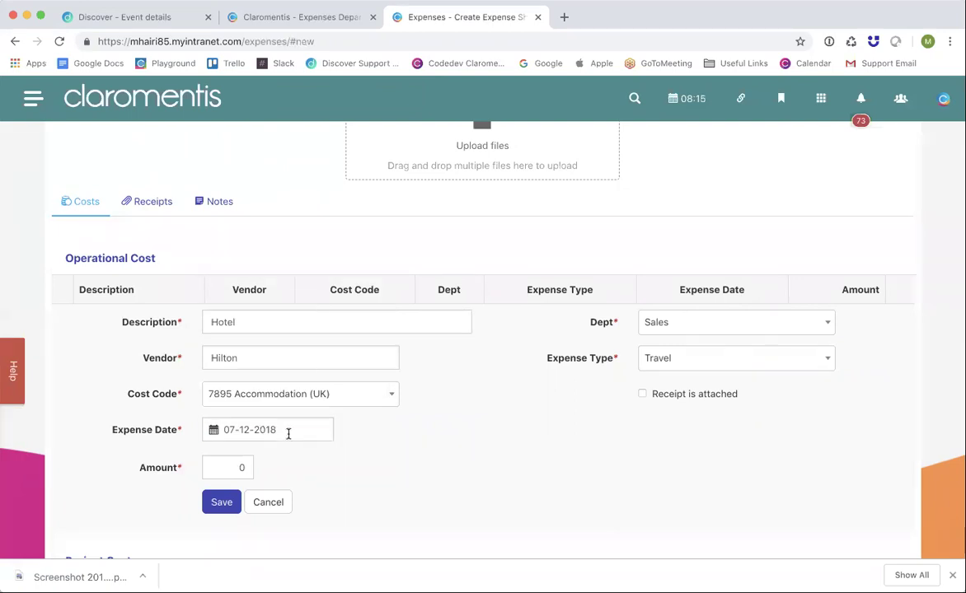
{"action": "left_click", "coordinate": [242, 469]}
{"action": "type", "text": "200"}
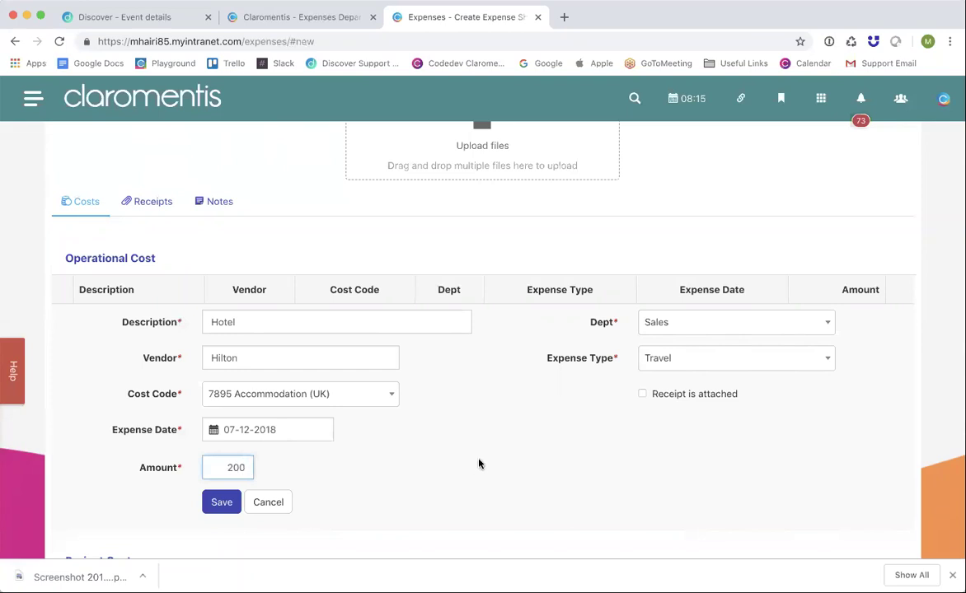
{"action": "left_click", "coordinate": [473, 464]}
Mark the hotel line item as having a receipt attached and save it.
{"action": "left_click", "coordinate": [643, 394]}
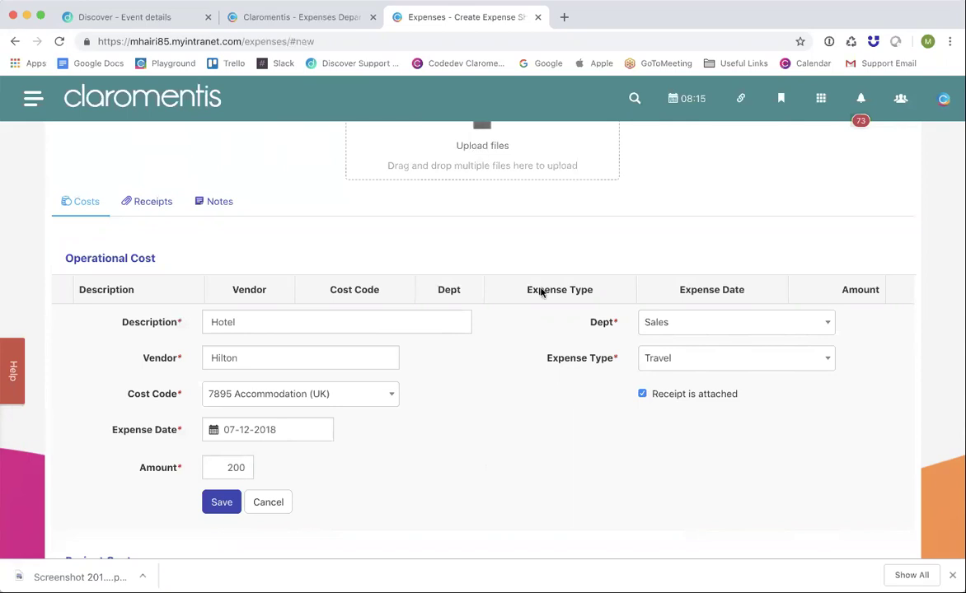
{"action": "scroll", "coordinate": [475, 407], "scroll_direction": "down", "scroll_amount": 1}
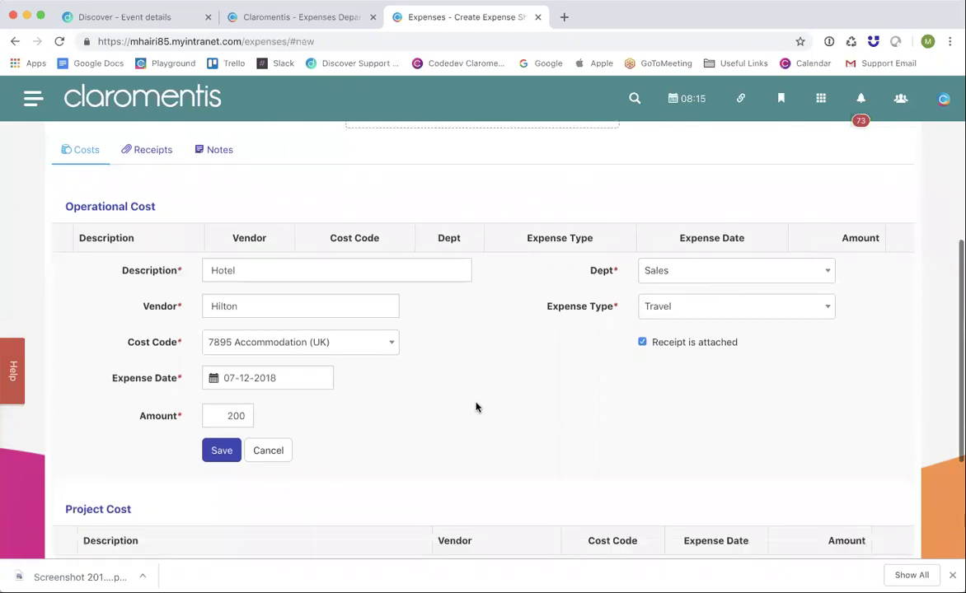
{"action": "left_click", "coordinate": [221, 443]}
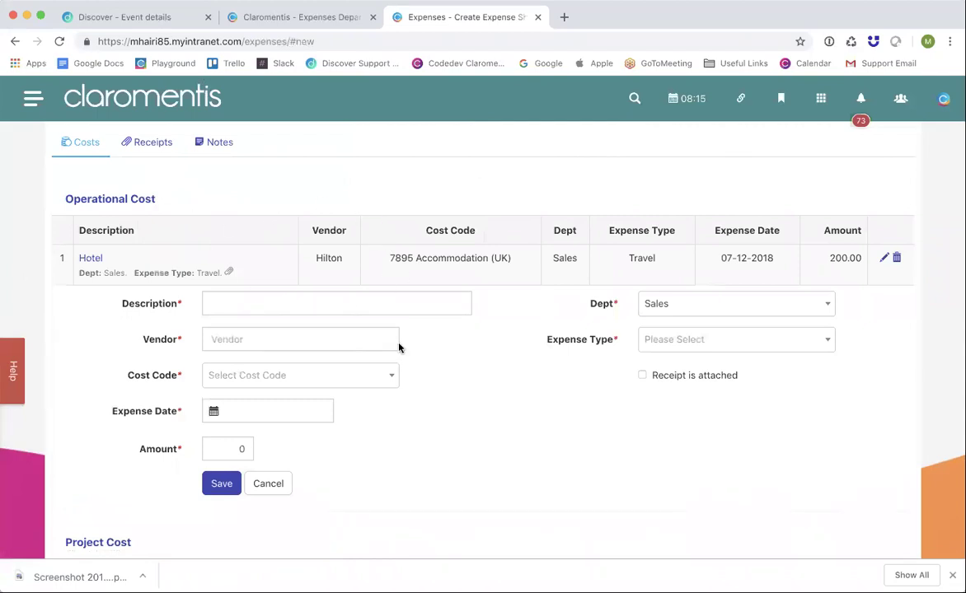
Look over the Project Cost section and the Clients & Projects list in the Expenses admin, and return to the expense sheet.
{"action": "scroll", "coordinate": [398, 346], "scroll_direction": "down", "scroll_amount": 3}
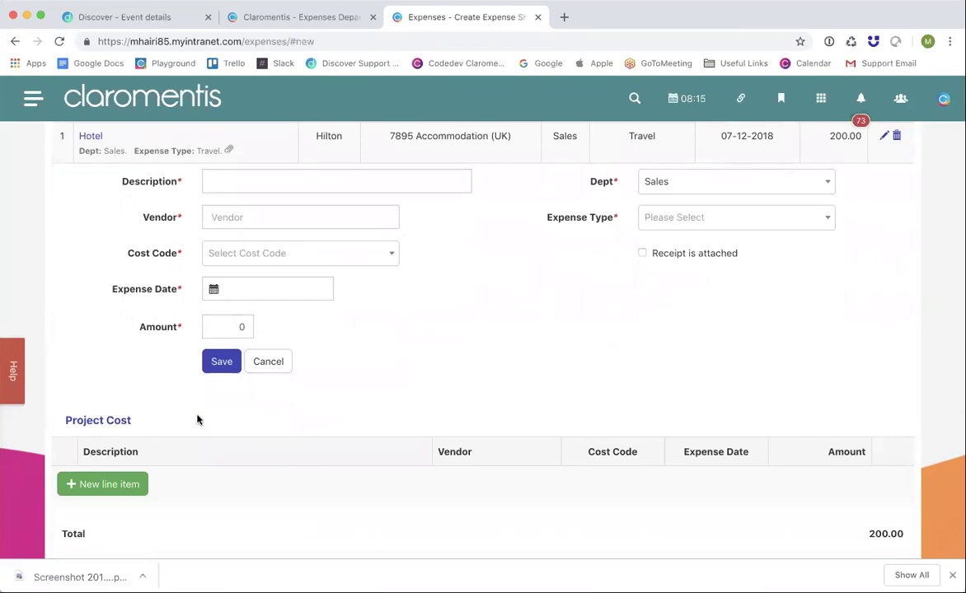
{"action": "left_click", "coordinate": [273, 21]}
{"action": "left_click", "coordinate": [133, 302]}
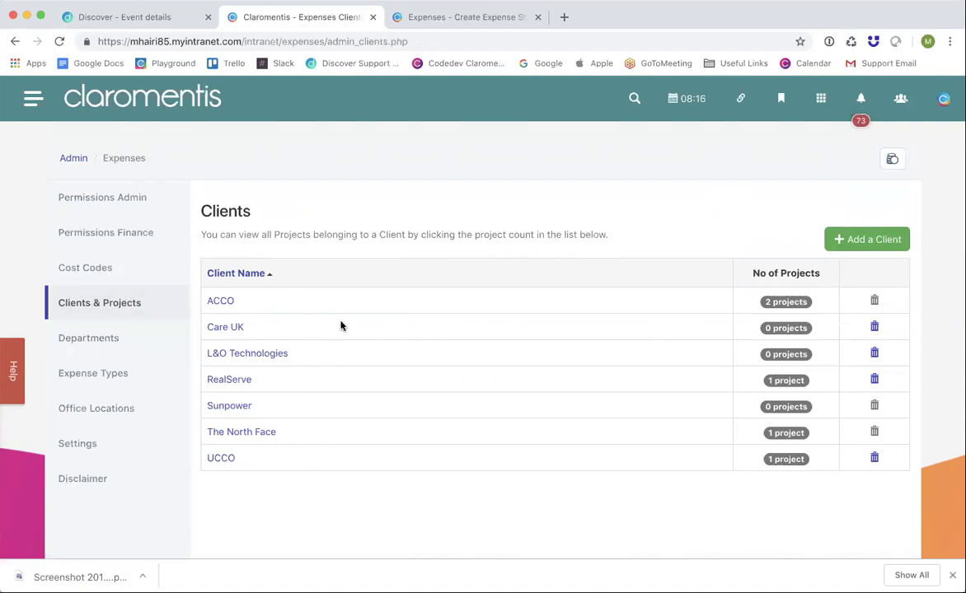
{"action": "left_click", "coordinate": [499, 18]}
Add a project cost line item with the description "Intranet training" for the client ACCO.
{"action": "scroll", "coordinate": [287, 384], "scroll_direction": "down", "scroll_amount": 3}
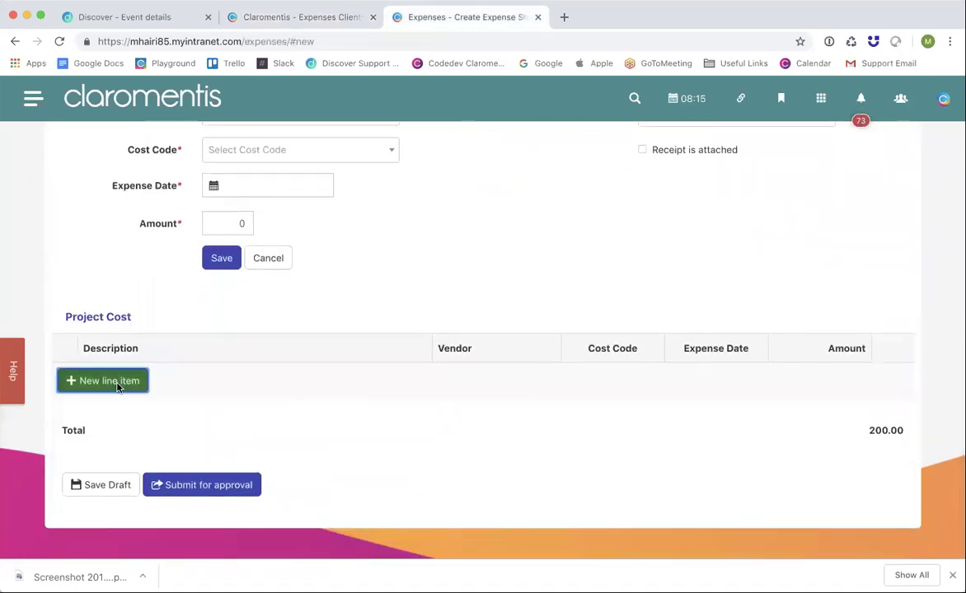
{"action": "left_click", "coordinate": [115, 381]}
{"action": "scroll", "coordinate": [132, 354], "scroll_direction": "down", "scroll_amount": 2}
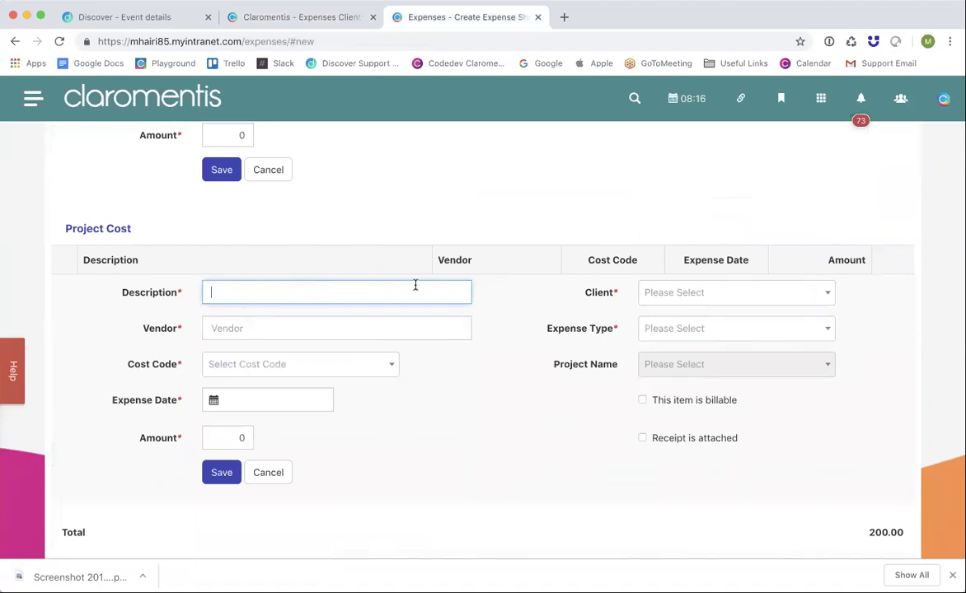
{"action": "type", "text": "Intranet training"}
{"action": "left_click", "coordinate": [695, 299]}
{"action": "left_click", "coordinate": [689, 341]}
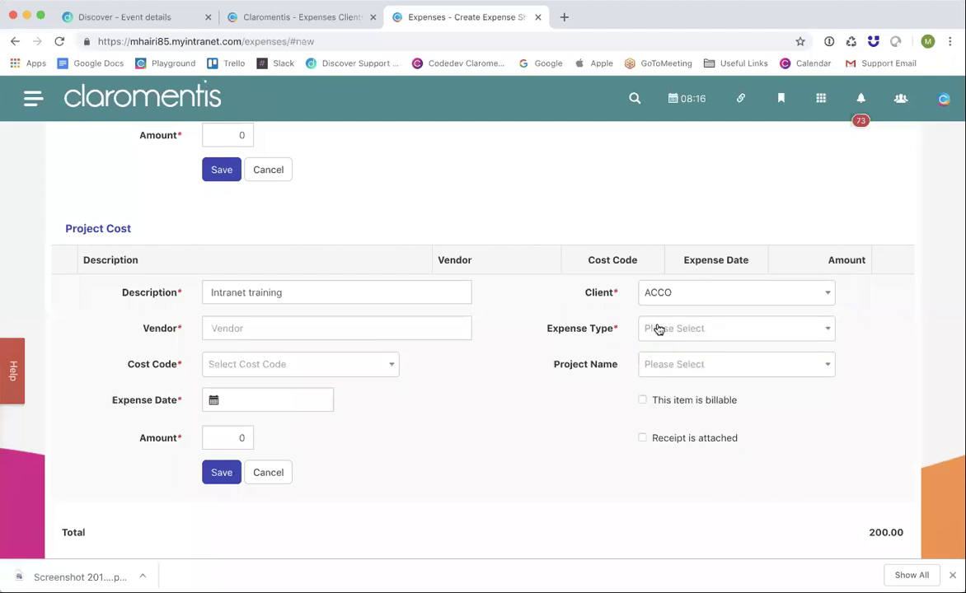
Set the Intranet training line item's vendor to Claromentis and its expense type to Subsistence.
{"action": "left_click", "coordinate": [371, 329]}
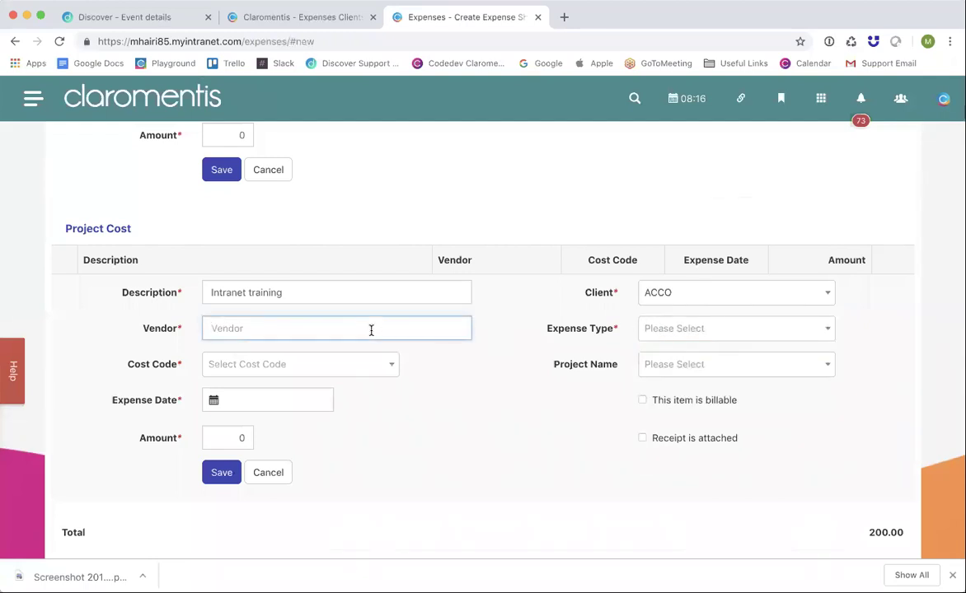
{"action": "type", "text": "Claromentis"}
{"action": "left_click", "coordinate": [696, 328]}
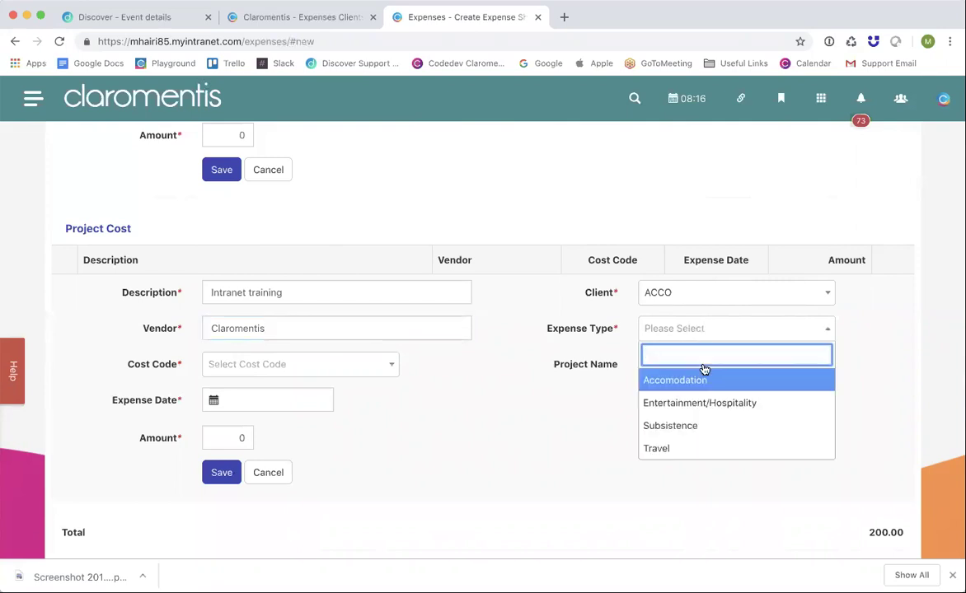
{"action": "left_click", "coordinate": [700, 427]}
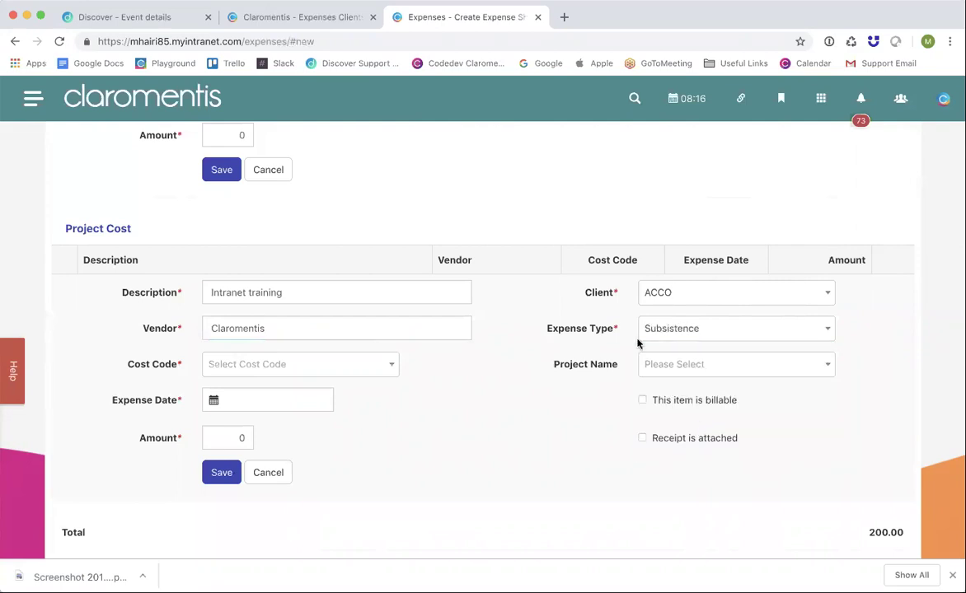
Set the Intranet training line item's cost code to 7232 Rail Travel (UK) and its project name to Intranet Relaunch.
{"action": "left_click", "coordinate": [276, 364]}
{"action": "scroll", "coordinate": [272, 446], "scroll_direction": "down", "scroll_amount": 2}
{"action": "scroll", "coordinate": [272, 446], "scroll_direction": "down", "scroll_amount": 5}
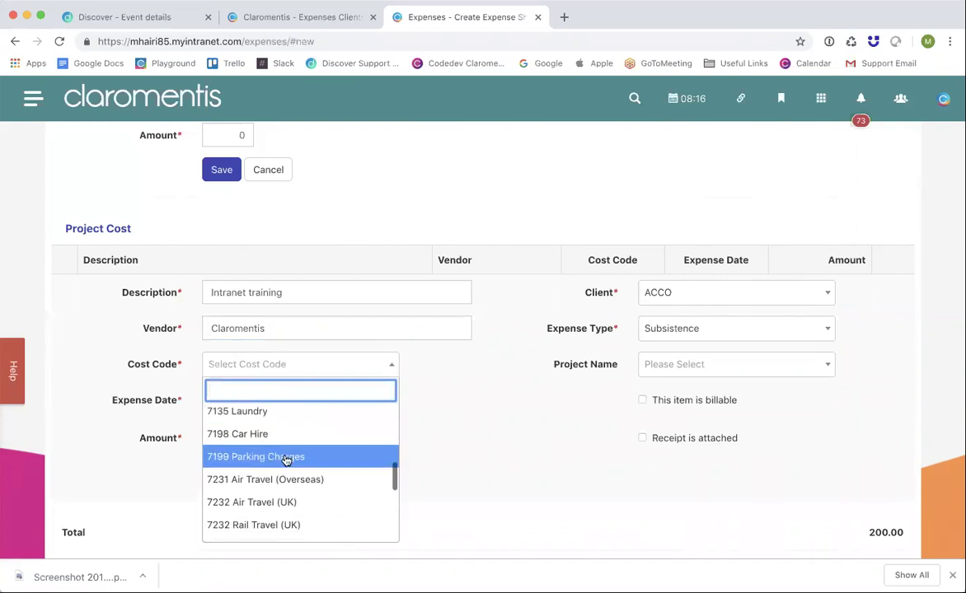
{"action": "scroll", "coordinate": [280, 486], "scroll_direction": "down", "scroll_amount": 5}
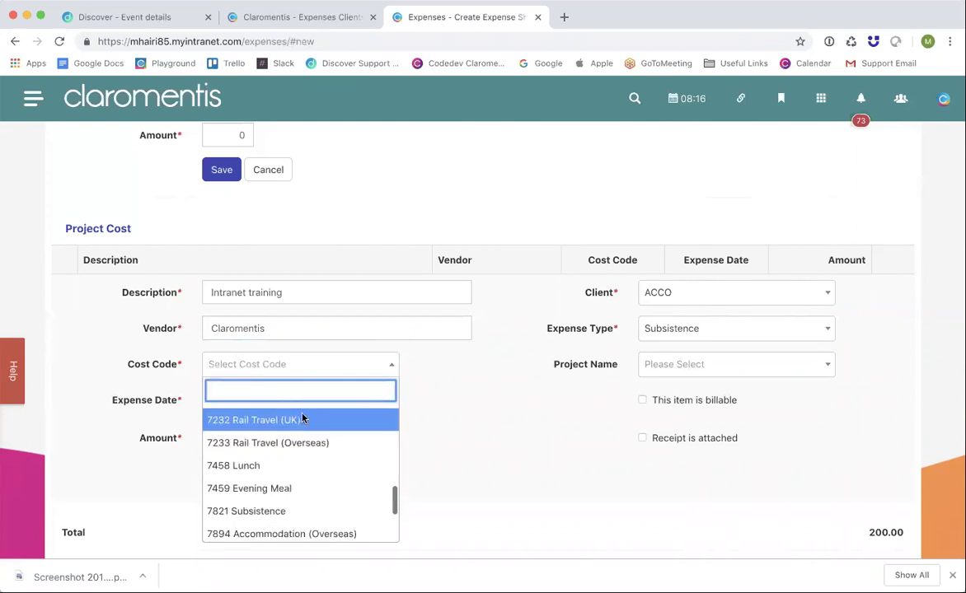
{"action": "left_click", "coordinate": [301, 420]}
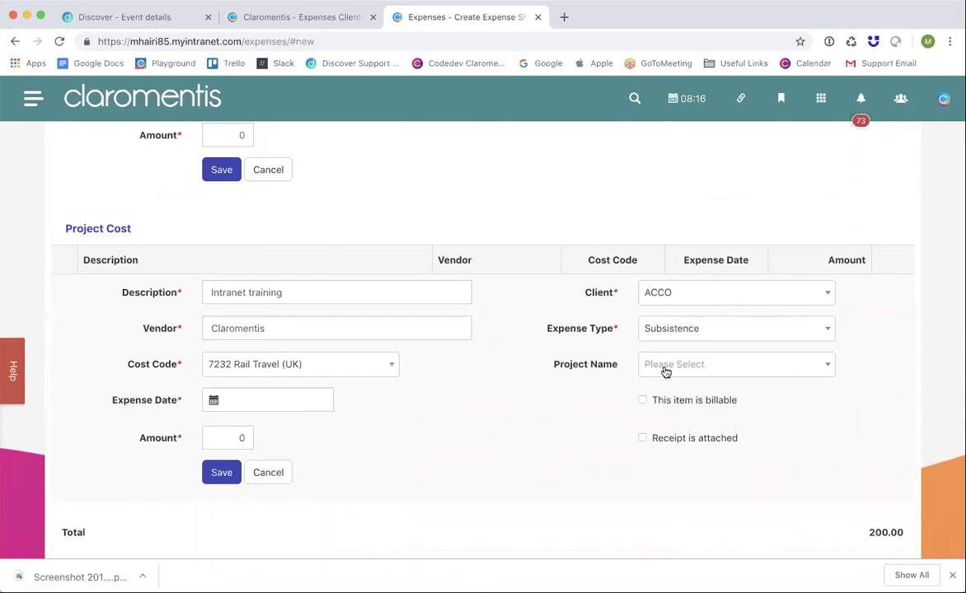
{"action": "left_click", "coordinate": [733, 371]}
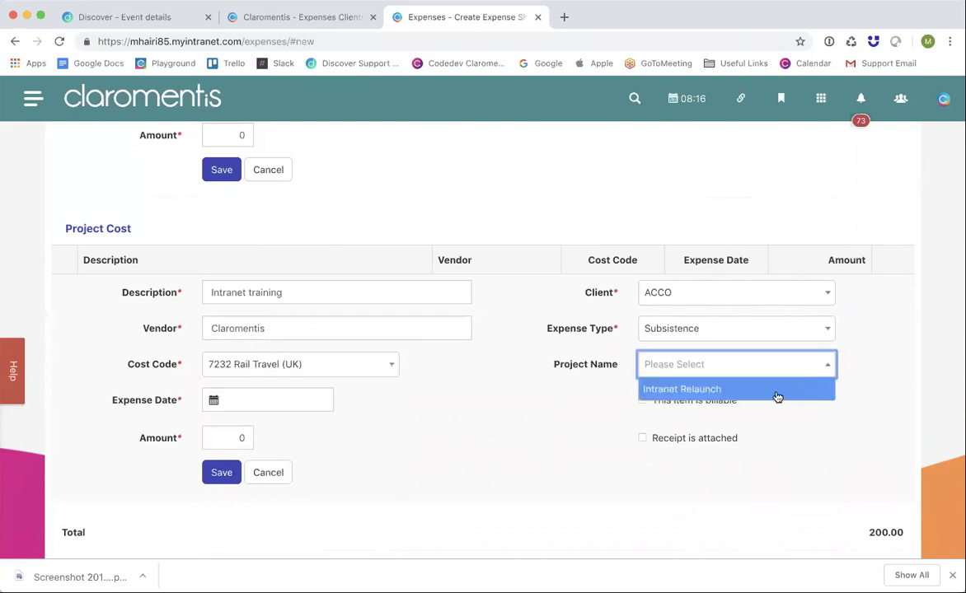
{"action": "left_click", "coordinate": [732, 390]}
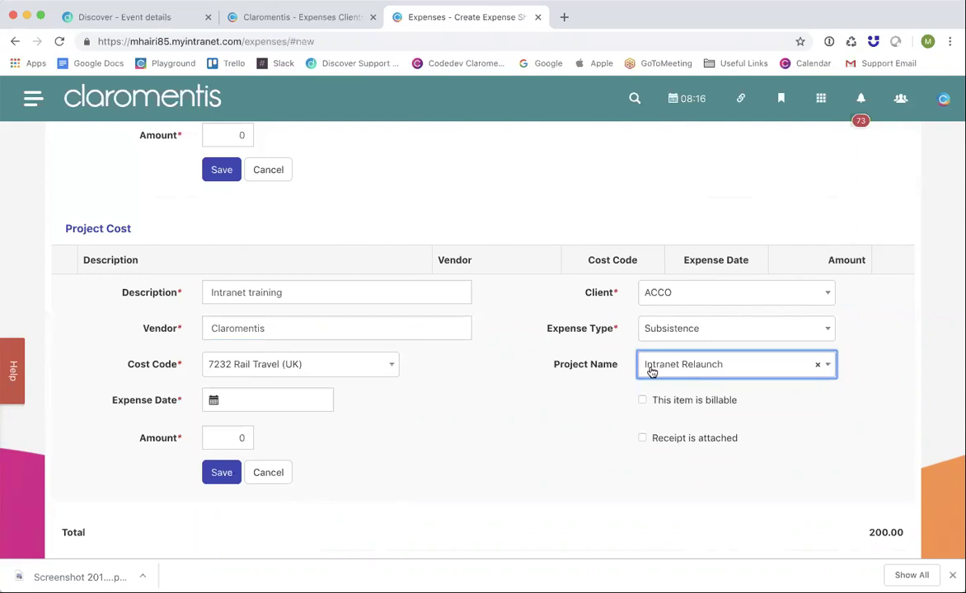
Set the Intranet training line item's expense date to 11-12-2018 and mark it as having a receipt attached.
{"action": "left_click", "coordinate": [224, 401]}
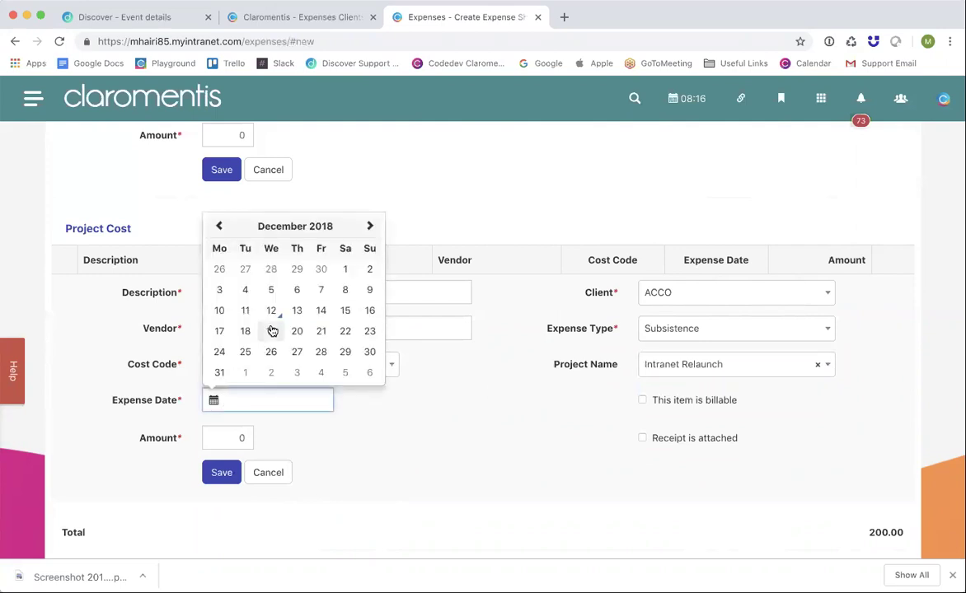
{"action": "left_click", "coordinate": [245, 311]}
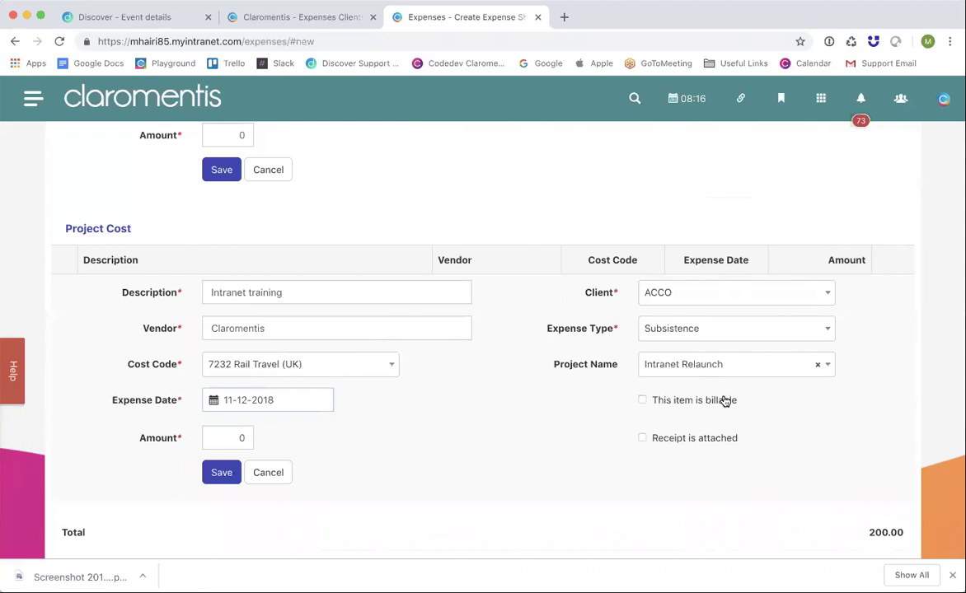
{"action": "left_click", "coordinate": [672, 437]}
Set the Intranet training line item's amount to 45 and save the line item.
{"action": "left_click", "coordinate": [242, 435]}
{"action": "type", "text": "45"}
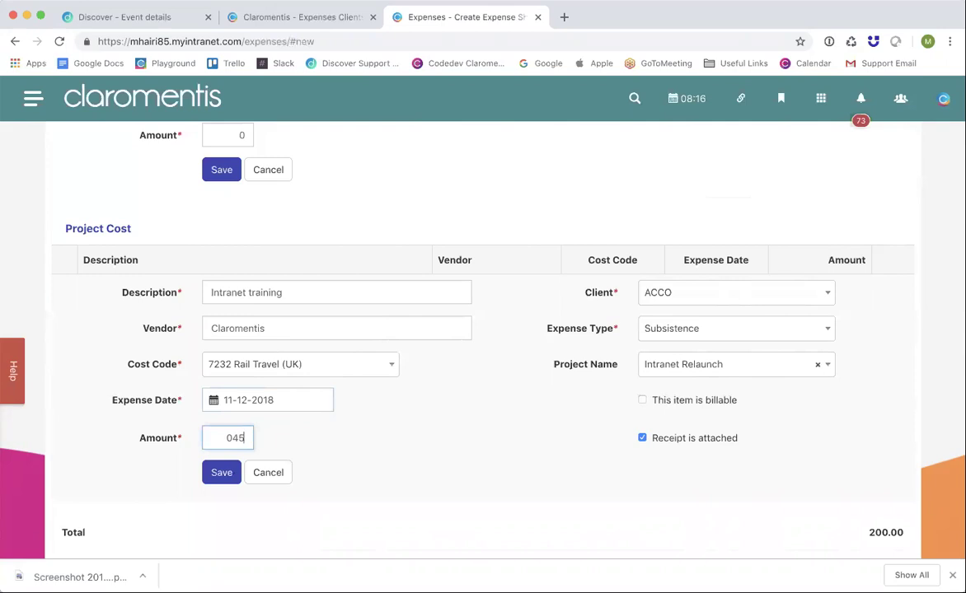
{"action": "left_click", "coordinate": [232, 437]}
{"action": "key", "text": "BackSpace"}
{"action": "left_click", "coordinate": [218, 475]}
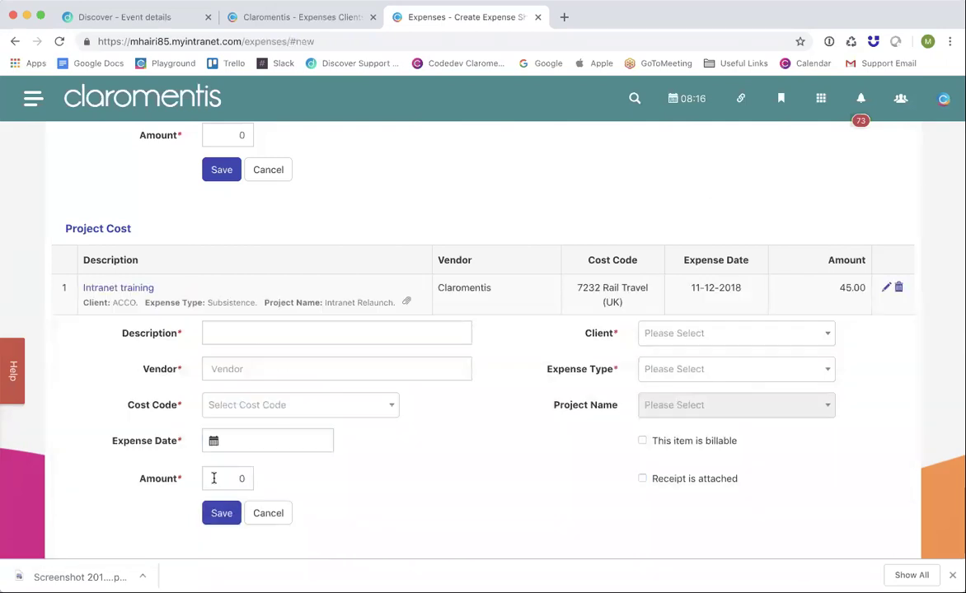
Check the completed Work trip expense sheet and submit it for approval.
{"action": "scroll", "coordinate": [349, 416], "scroll_direction": "up", "scroll_amount": 5}
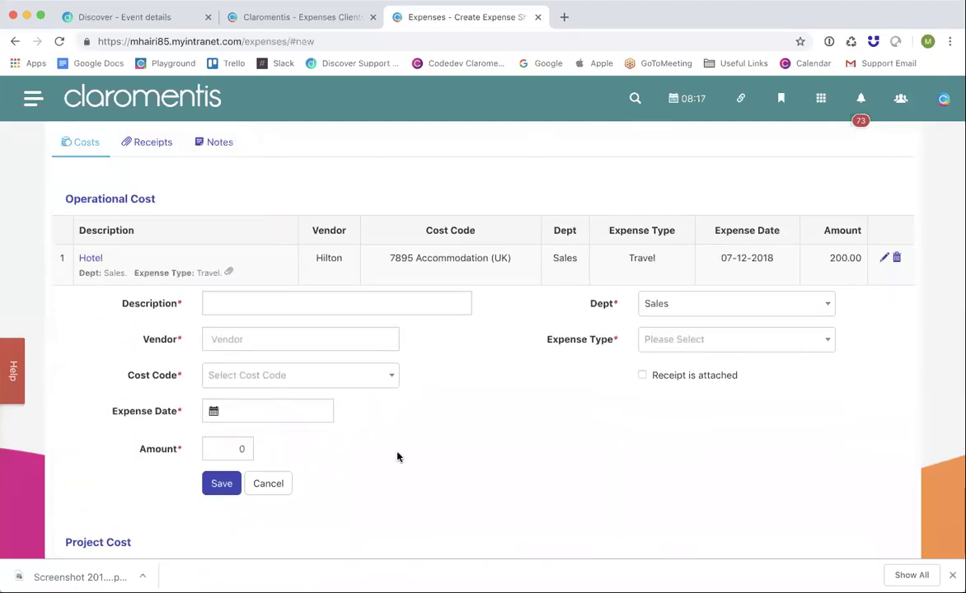
{"action": "scroll", "coordinate": [396, 456], "scroll_direction": "up", "scroll_amount": 5}
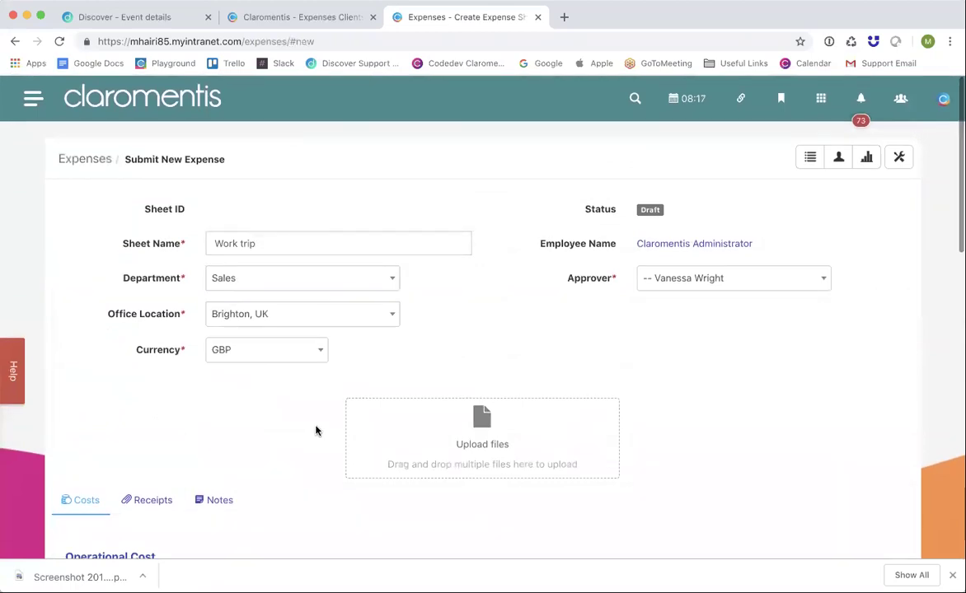
{"action": "scroll", "coordinate": [316, 430], "scroll_direction": "down", "scroll_amount": 10}
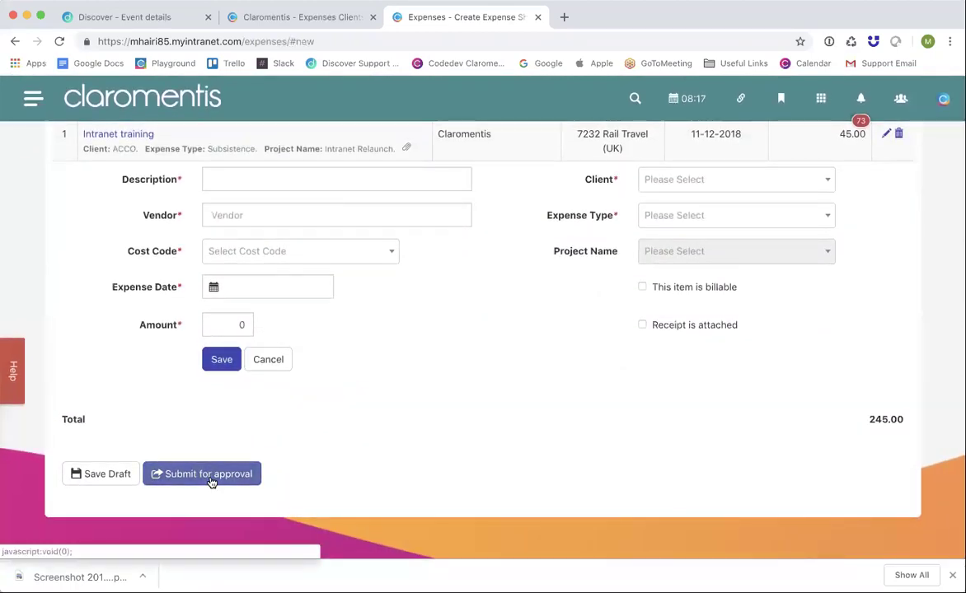
{"action": "left_click", "coordinate": [211, 479]}
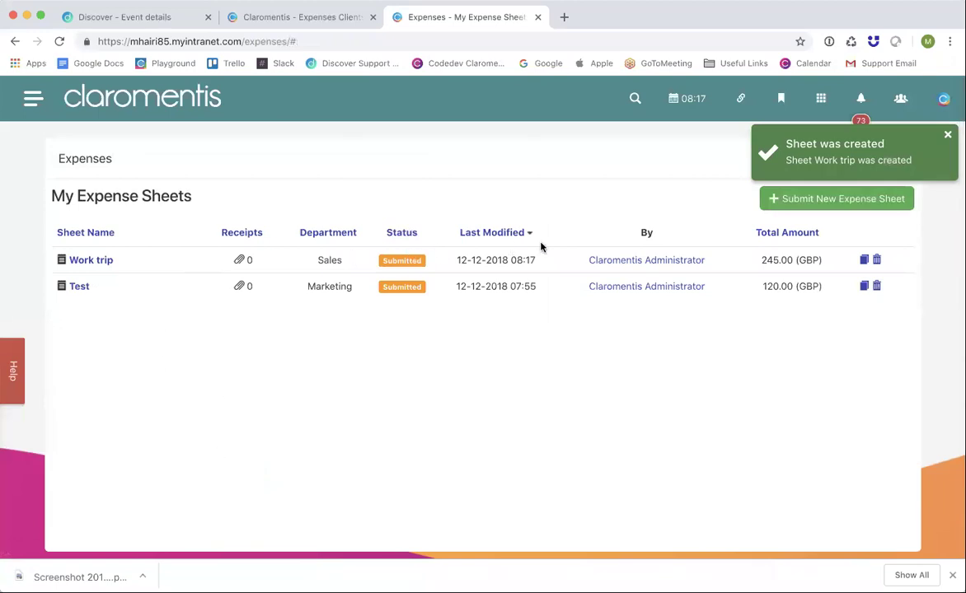
Open the submitted Work trip expense sheet and review its details and its operational and project cost line items.
{"action": "left_click", "coordinate": [99, 262]}
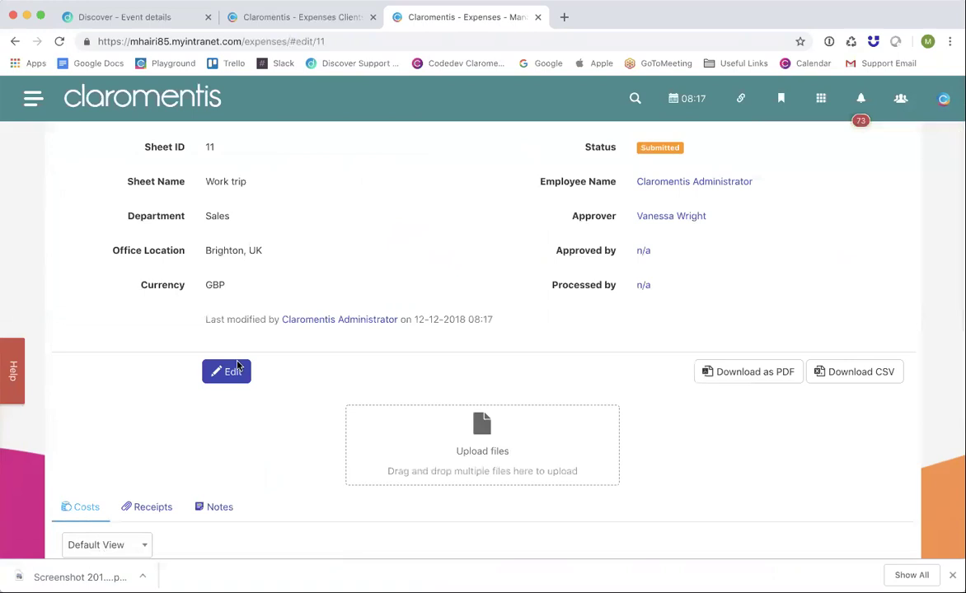
{"action": "scroll", "coordinate": [396, 244], "scroll_direction": "down", "scroll_amount": 6}
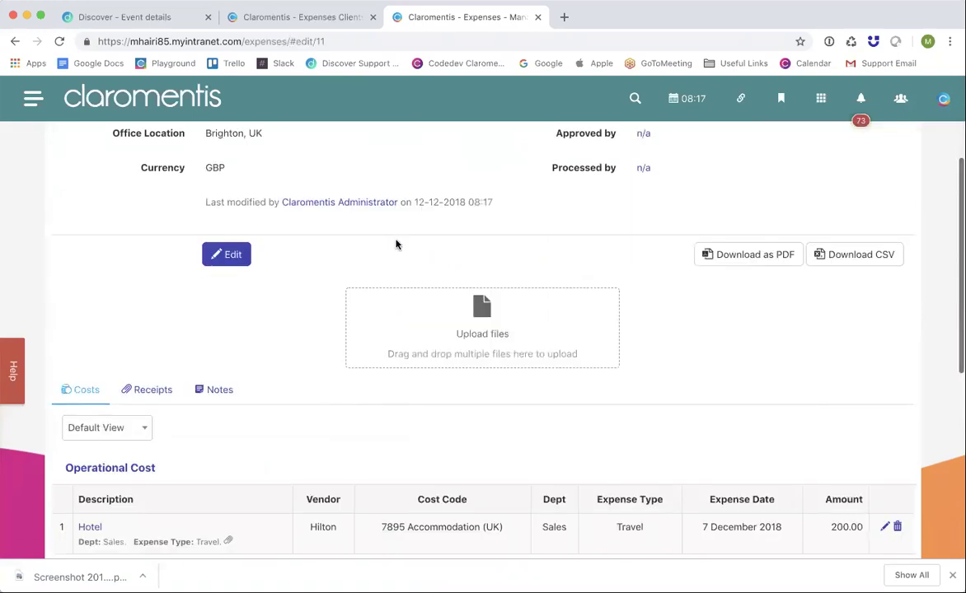
{"action": "scroll", "coordinate": [396, 243], "scroll_direction": "down", "scroll_amount": 2}
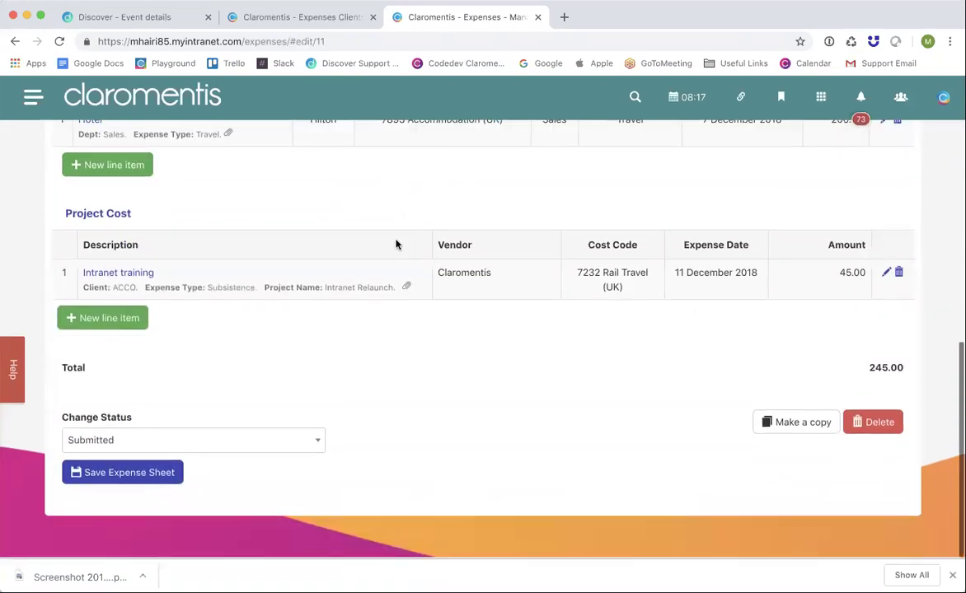
{"action": "scroll", "coordinate": [395, 243], "scroll_direction": "up", "scroll_amount": 8}
{"action": "scroll", "coordinate": [396, 244], "scroll_direction": "down", "scroll_amount": 2}
{"action": "scroll", "coordinate": [395, 244], "scroll_direction": "down", "scroll_amount": 2}
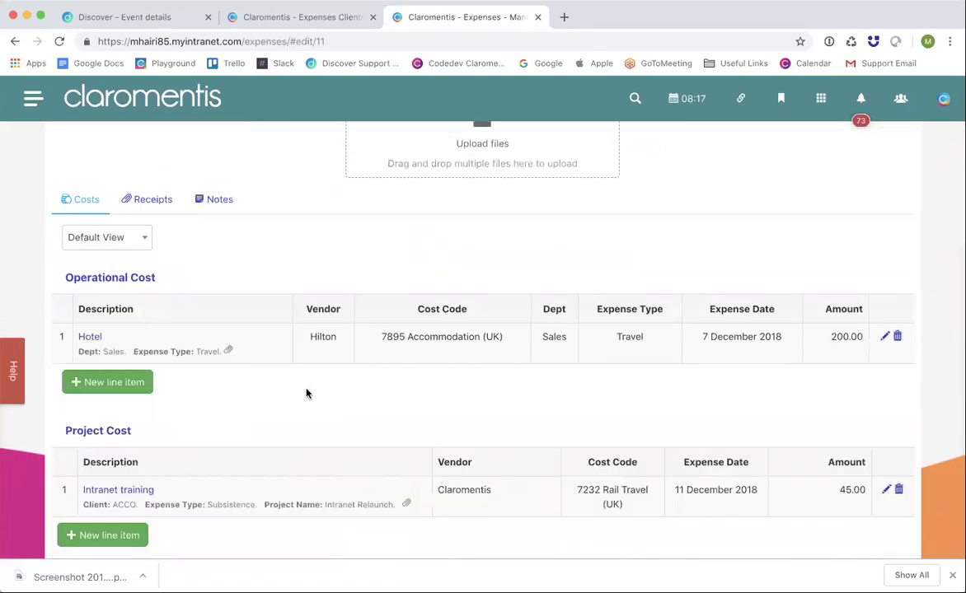
{"action": "scroll", "coordinate": [306, 392], "scroll_direction": "down", "scroll_amount": 2}
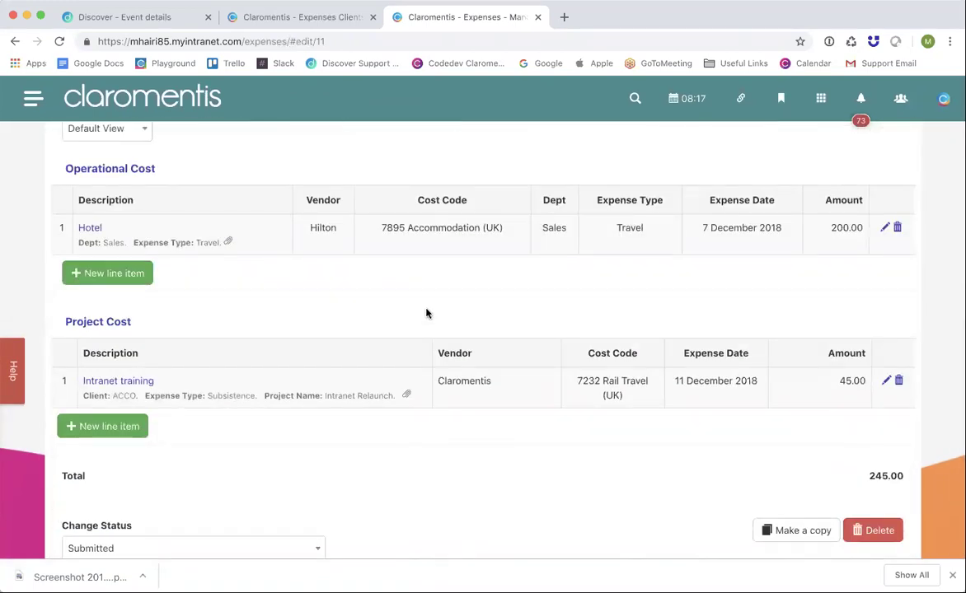
Change the Work trip sheet's status to Approved and save the expense sheet.
{"action": "scroll", "coordinate": [330, 396], "scroll_direction": "down", "scroll_amount": 2}
{"action": "left_click", "coordinate": [259, 467]}
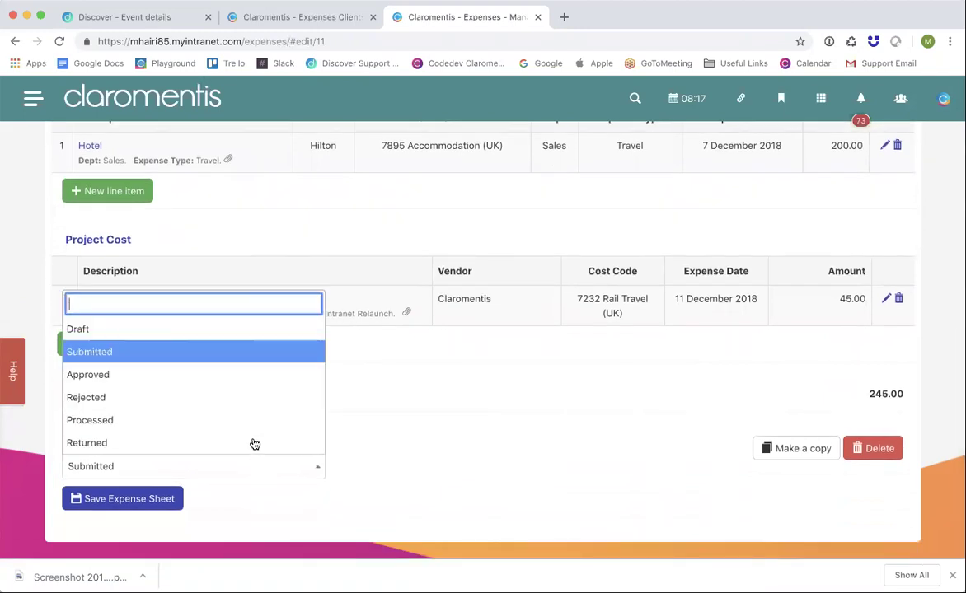
{"action": "left_click", "coordinate": [261, 383]}
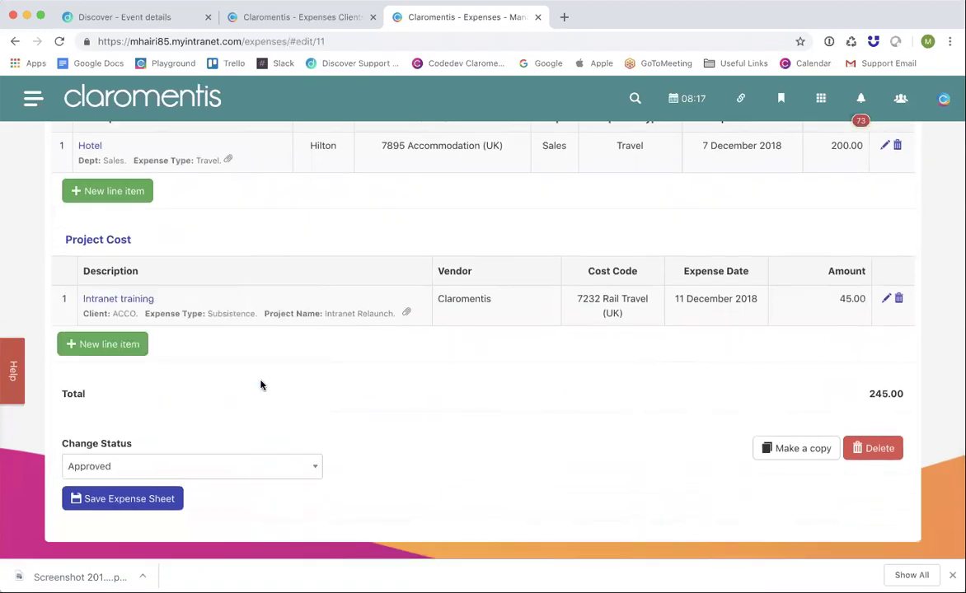
{"action": "left_click", "coordinate": [163, 500]}
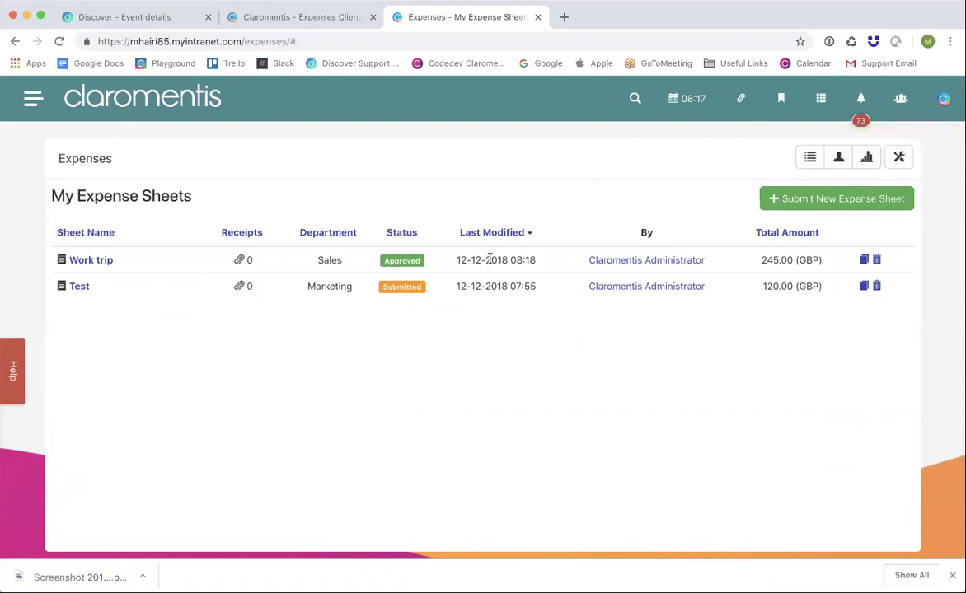
Look at the Finance Team permissions in the Expenses admin and return to the list of expense sheets.
{"action": "left_click", "coordinate": [233, 14]}
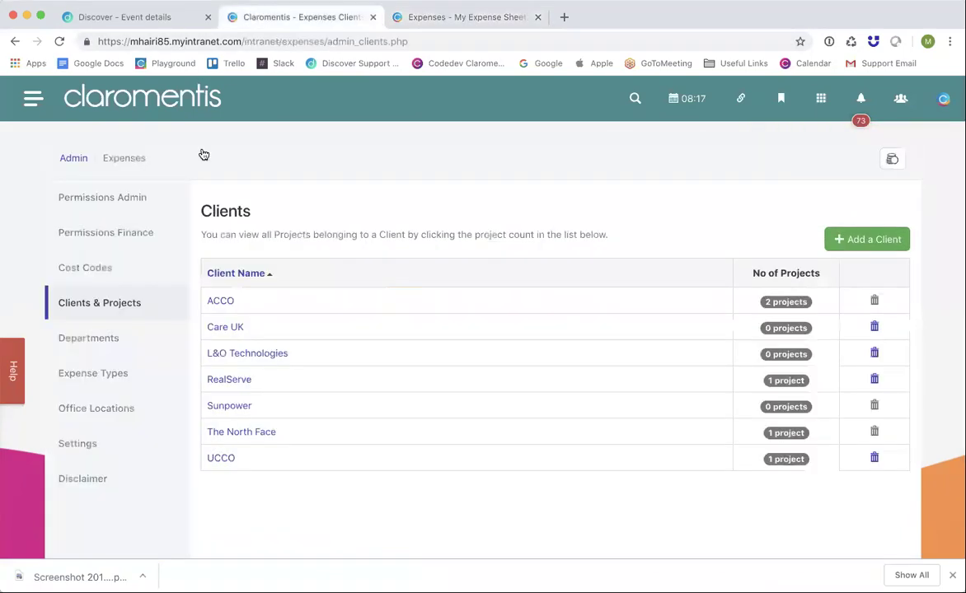
{"action": "left_click", "coordinate": [101, 242]}
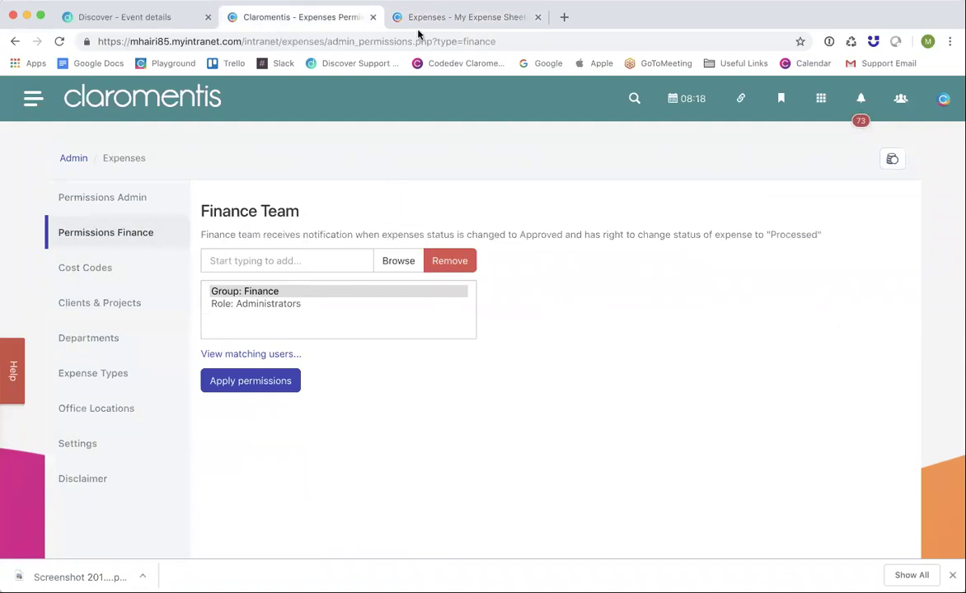
{"action": "left_click", "coordinate": [452, 18]}
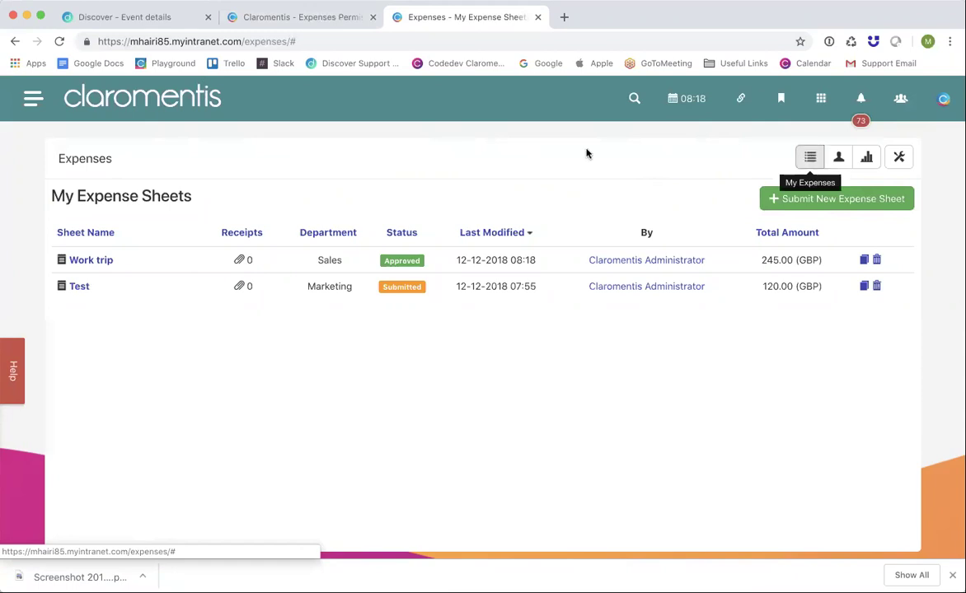
Open the expense management page and look through the expense sheets submitted by all users.
{"action": "left_click", "coordinate": [839, 159]}
{"action": "scroll", "coordinate": [562, 183], "scroll_direction": "down", "scroll_amount": 2}
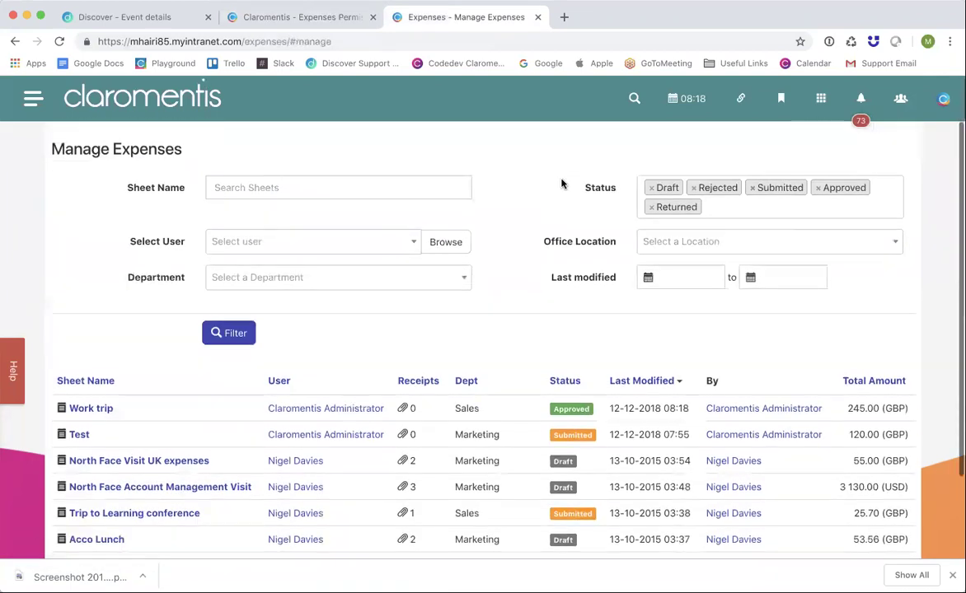
{"action": "scroll", "coordinate": [500, 278], "scroll_direction": "down", "scroll_amount": 1}
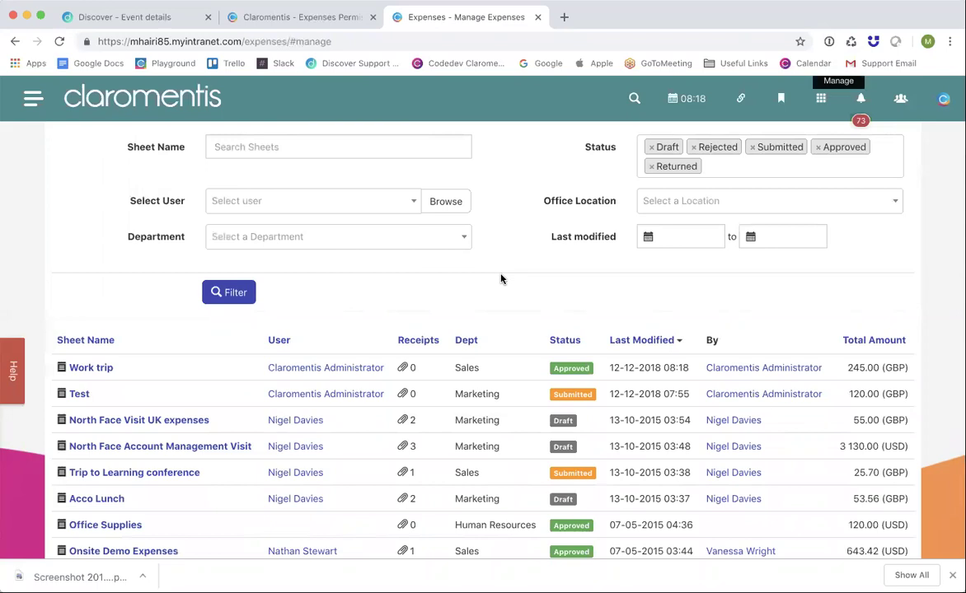
{"action": "scroll", "coordinate": [500, 278], "scroll_direction": "up", "scroll_amount": 2}
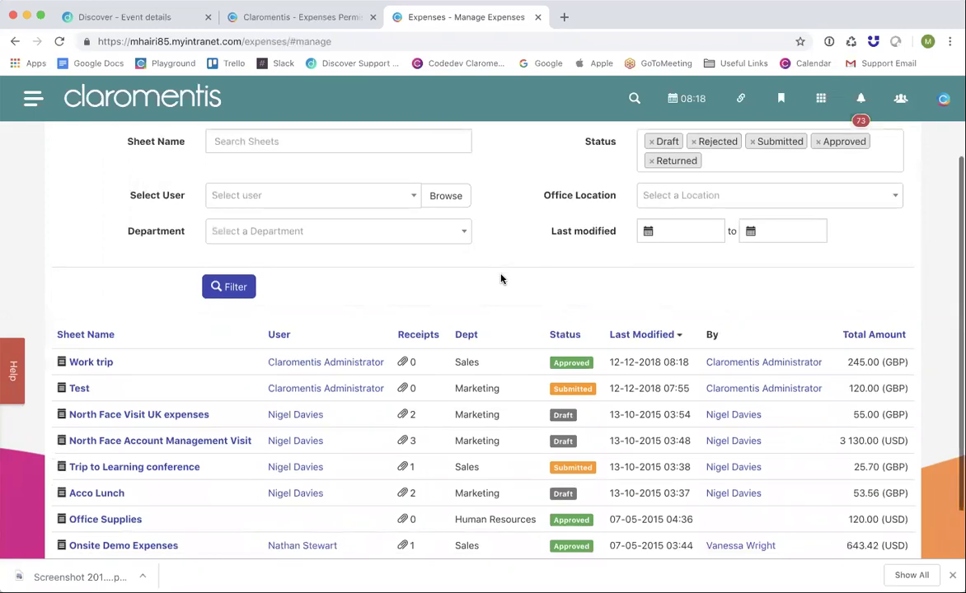
Filter the managed expense sheets to the Marketing department.
{"action": "left_click", "coordinate": [349, 192]}
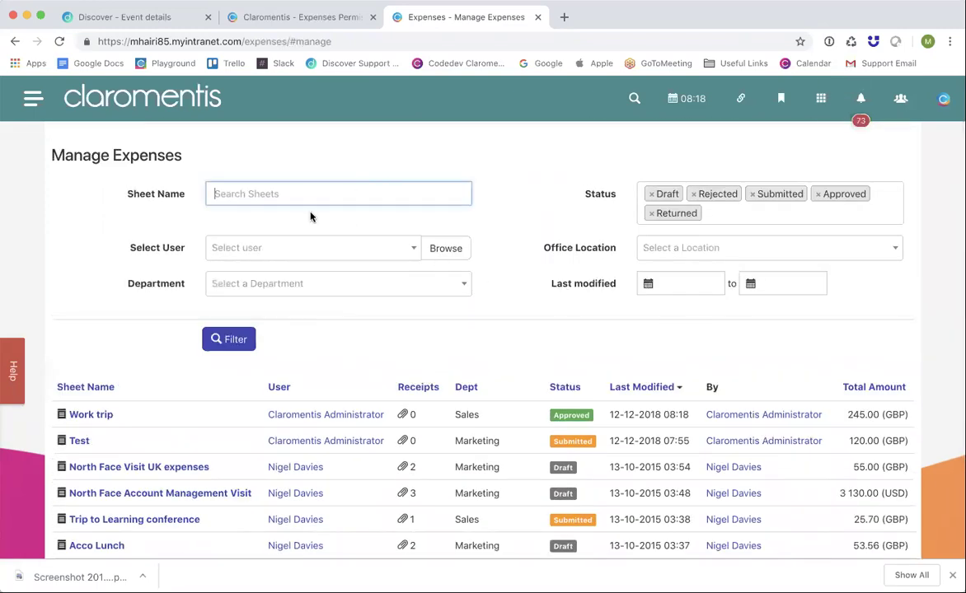
{"action": "left_click", "coordinate": [290, 252]}
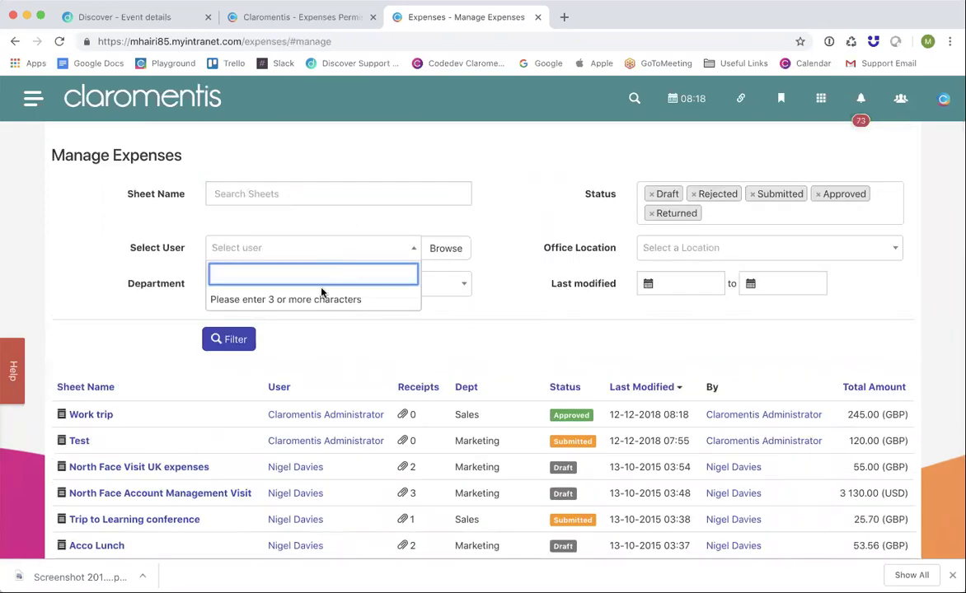
{"action": "left_click", "coordinate": [433, 284]}
{"action": "left_click", "coordinate": [396, 284]}
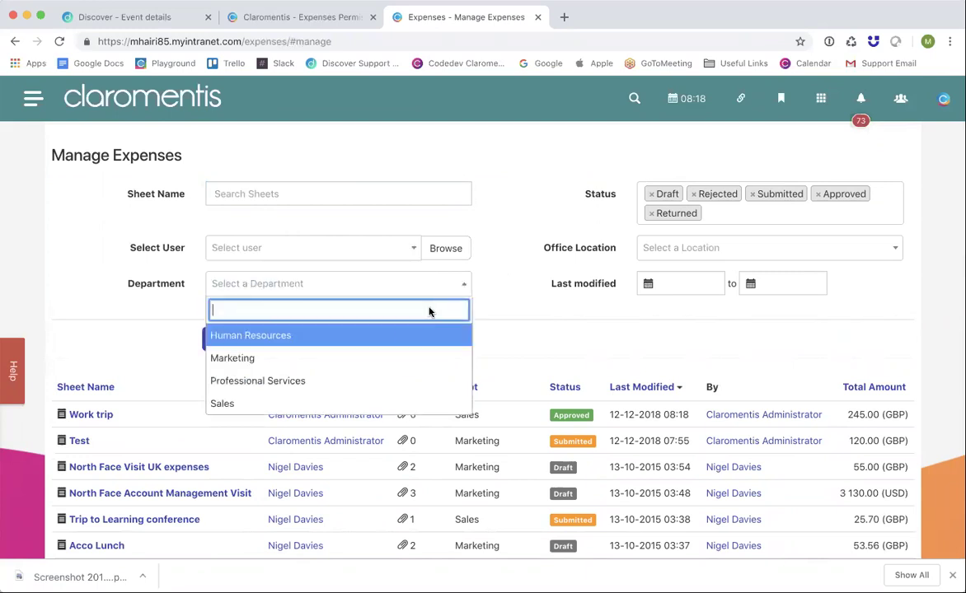
{"action": "left_click", "coordinate": [381, 357]}
{"action": "left_click", "coordinate": [233, 340]}
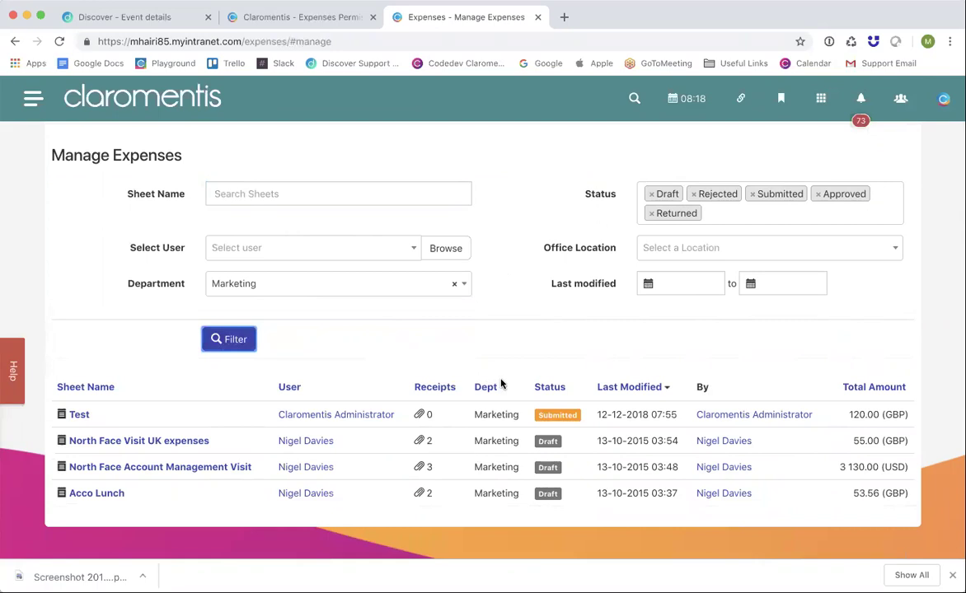
Remove the Draft and Rejected statuses from the expense sheet filter and reapply it.
{"action": "left_click", "coordinate": [659, 200]}
{"action": "left_click", "coordinate": [651, 195]}
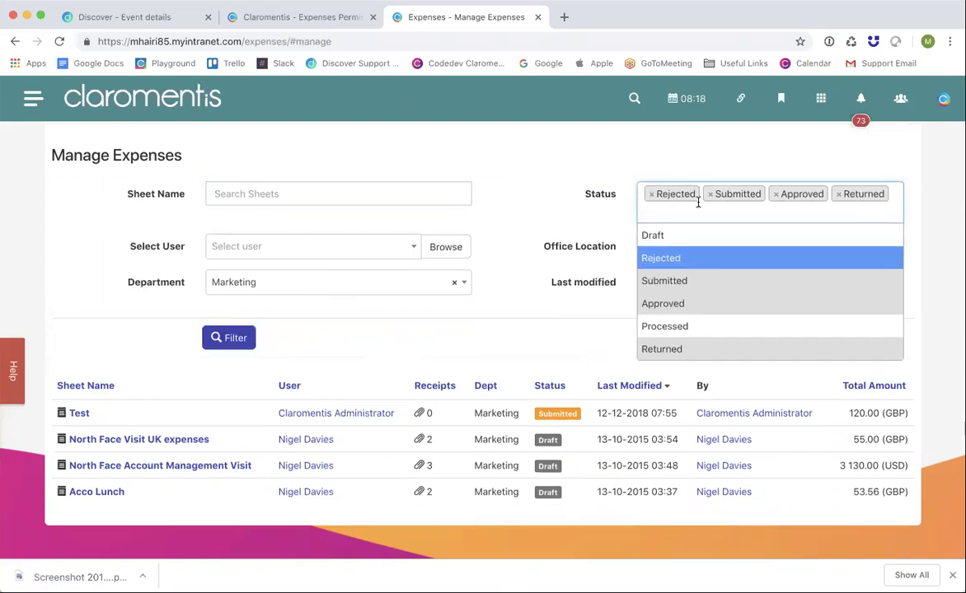
{"action": "left_click", "coordinate": [651, 194]}
{"action": "left_click", "coordinate": [490, 231]}
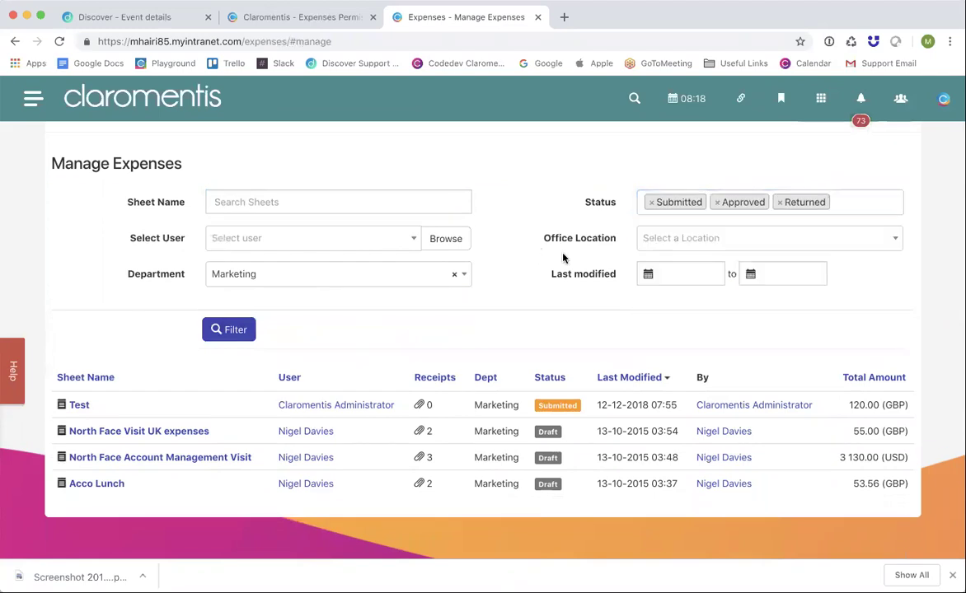
{"action": "left_click", "coordinate": [232, 332]}
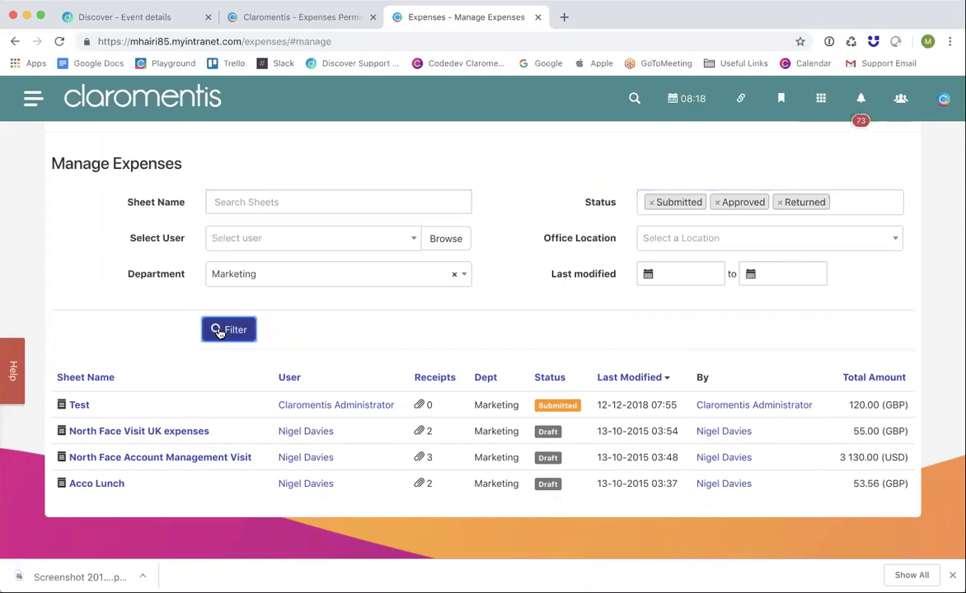
{"action": "left_click", "coordinate": [218, 333]}
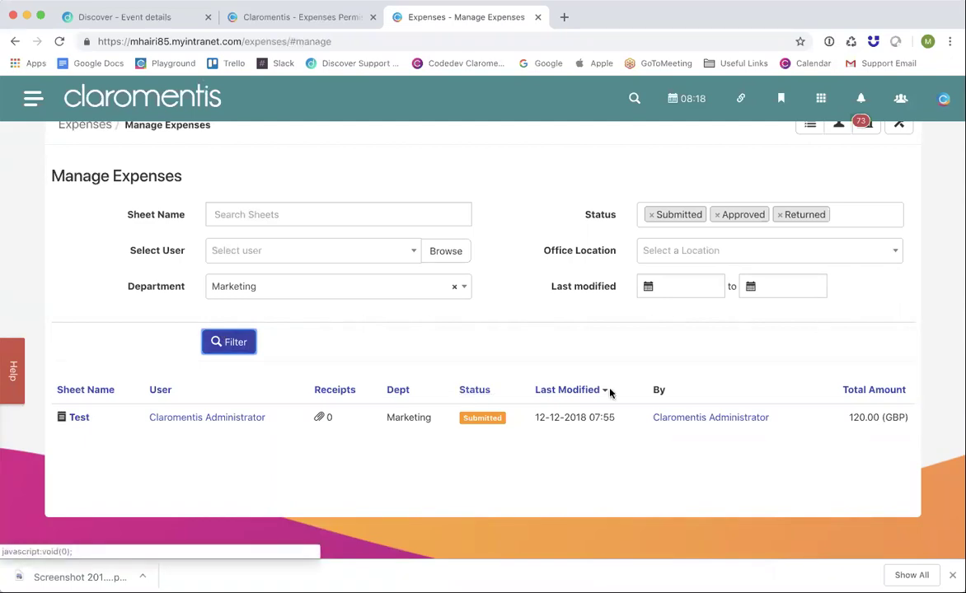
{"action": "scroll", "coordinate": [505, 344], "scroll_direction": "up", "scroll_amount": 2}
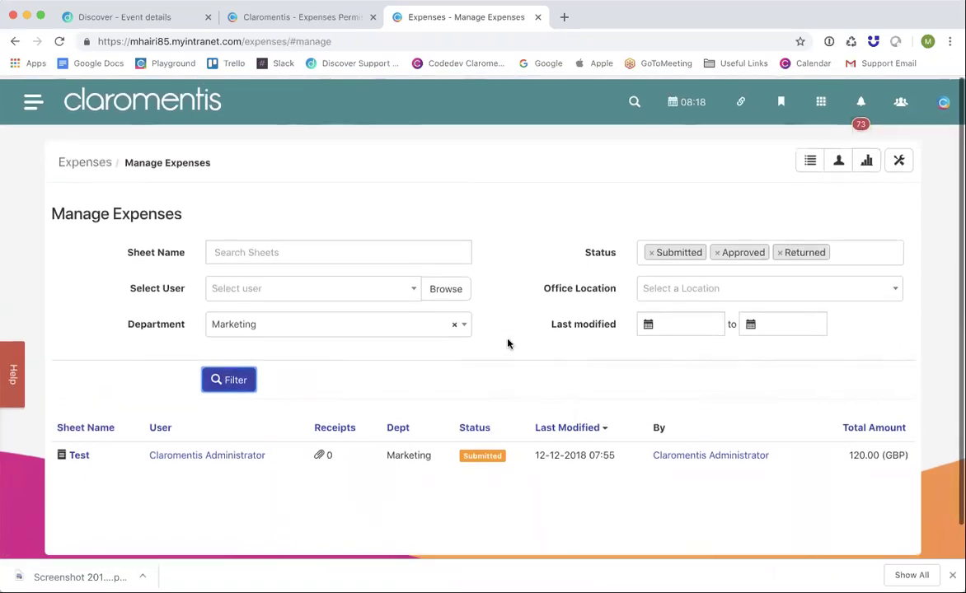
Open the Expense Item Report and choose ACCO as the client to filter by.
{"action": "left_click", "coordinate": [864, 166]}
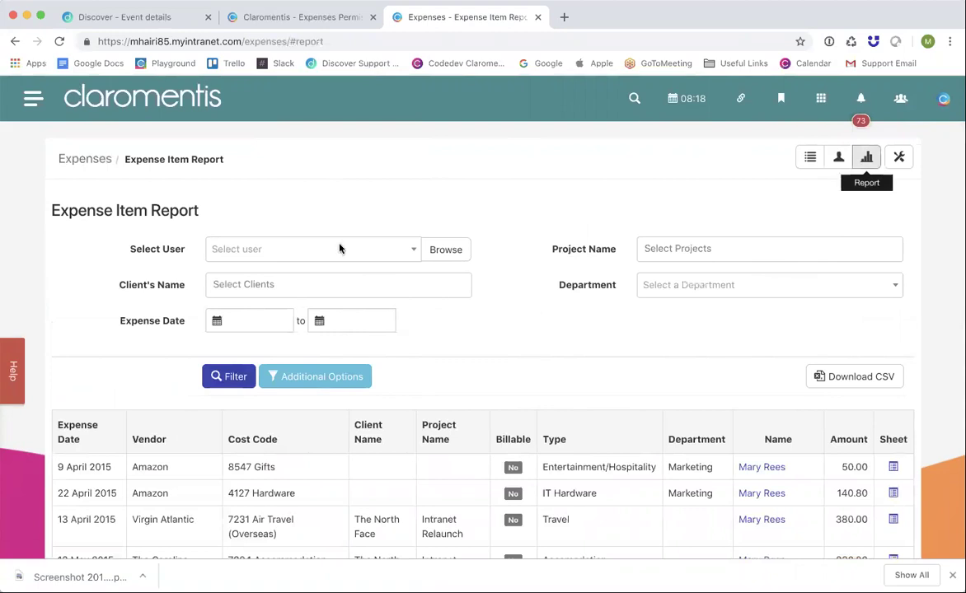
{"action": "left_click", "coordinate": [303, 250]}
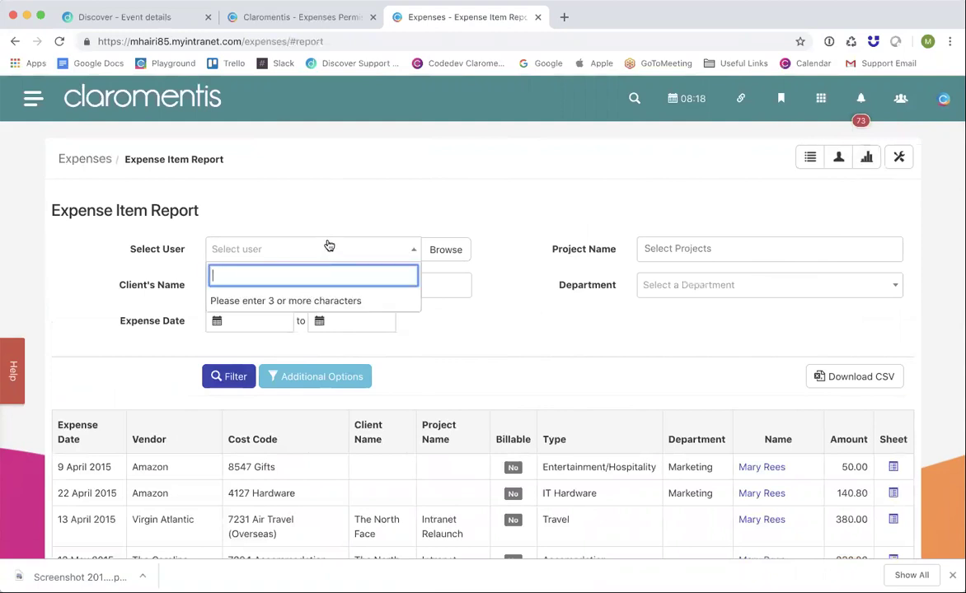
{"action": "left_click", "coordinate": [477, 288]}
{"action": "left_click", "coordinate": [378, 281]}
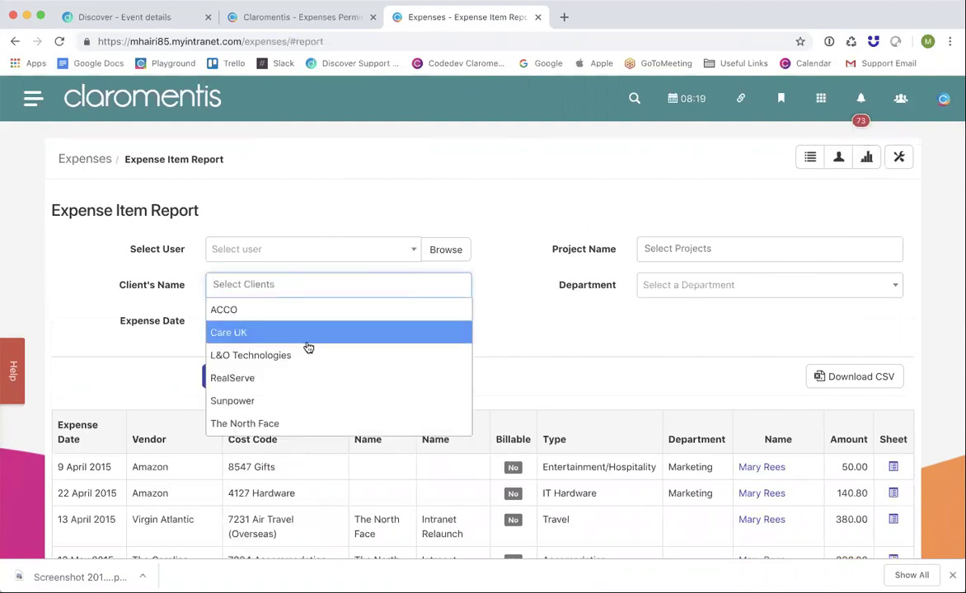
{"action": "left_click", "coordinate": [316, 310]}
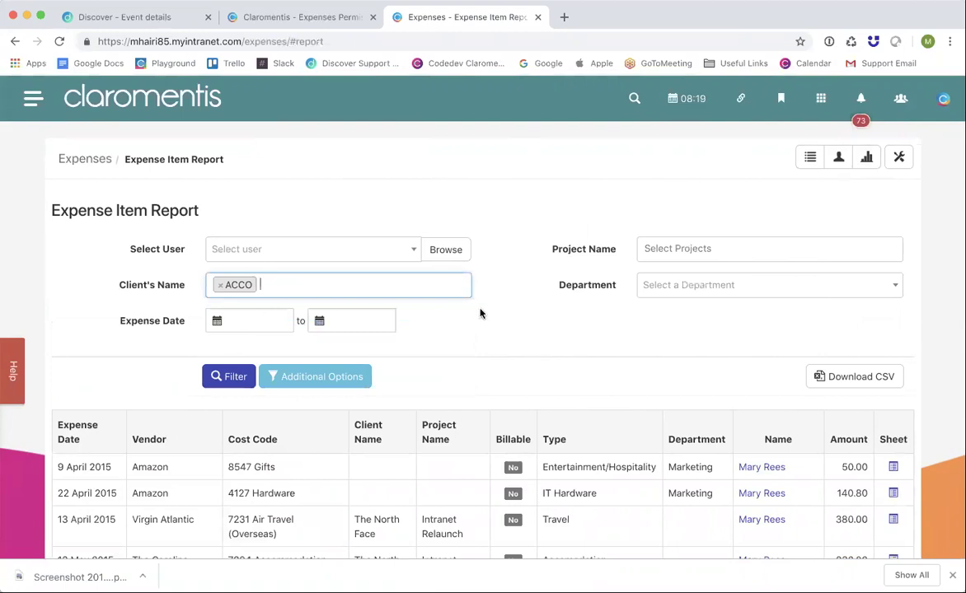
Look at the report's project and department choices, and apply the client filter to the expense items.
{"action": "left_click", "coordinate": [655, 244]}
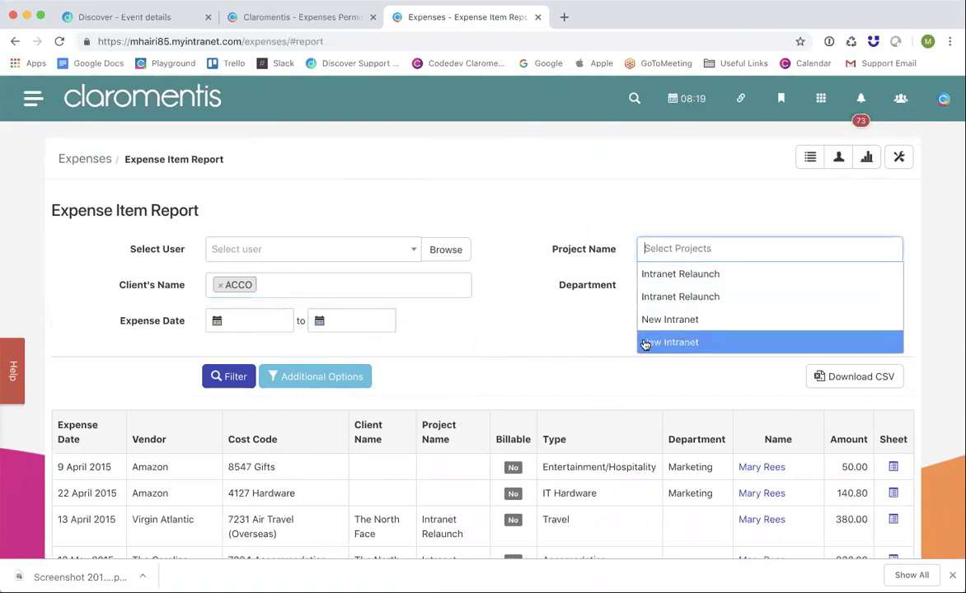
{"action": "left_click", "coordinate": [589, 324]}
{"action": "left_click", "coordinate": [668, 290]}
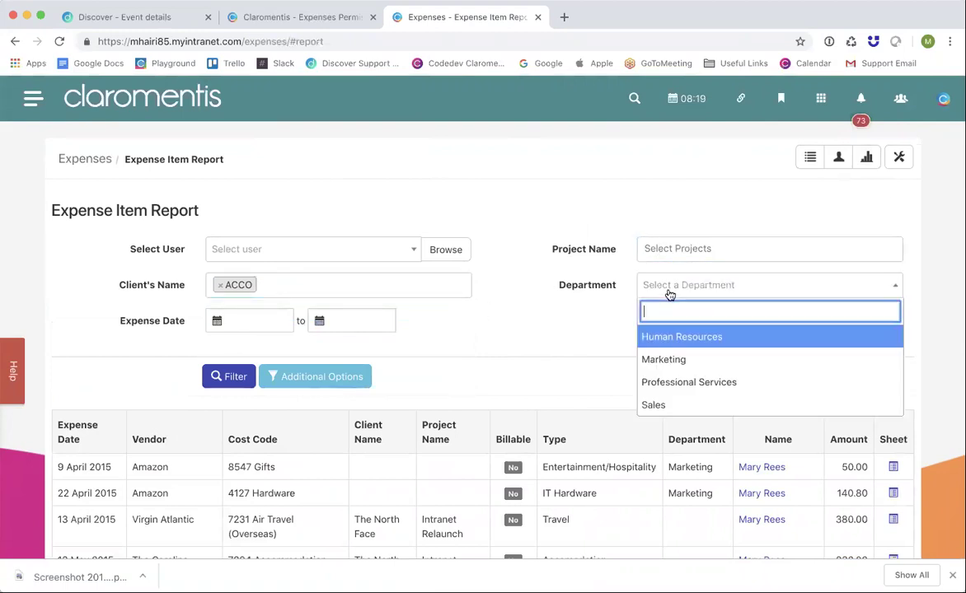
{"action": "left_click", "coordinate": [229, 376]}
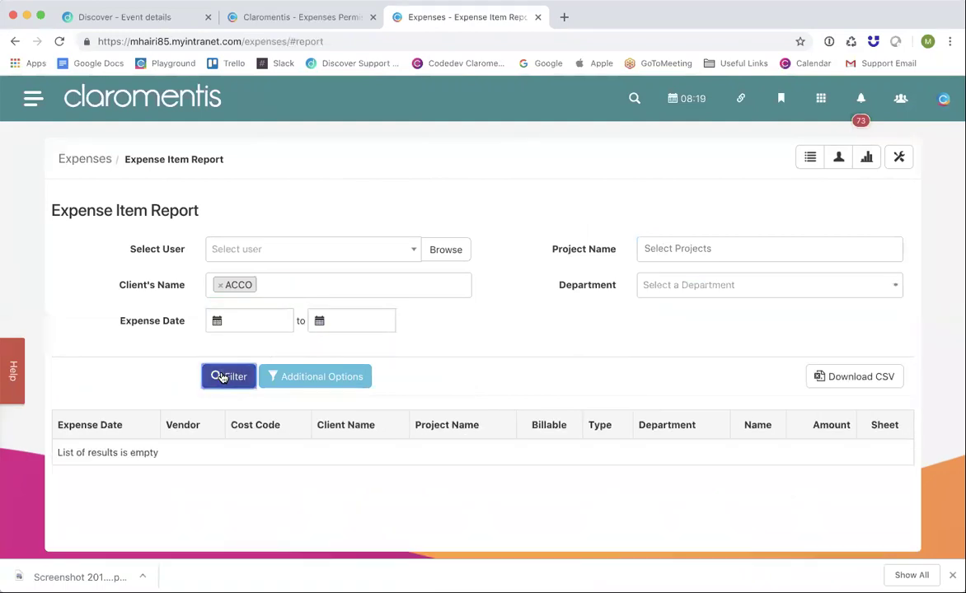
{"action": "scroll", "coordinate": [406, 354], "scroll_direction": "down", "scroll_amount": 5}
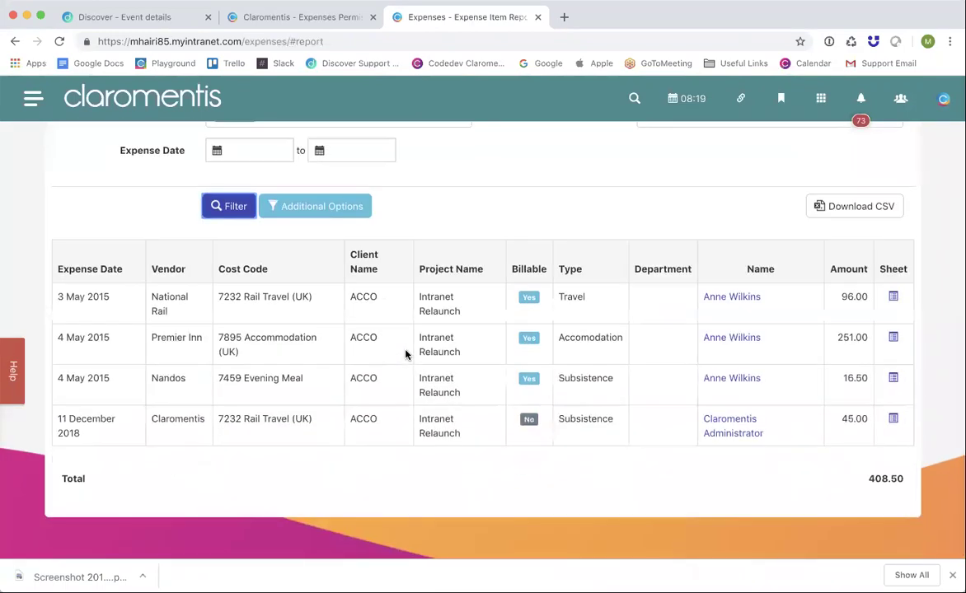
{"action": "scroll", "coordinate": [833, 351], "scroll_direction": "up", "scroll_amount": 3}
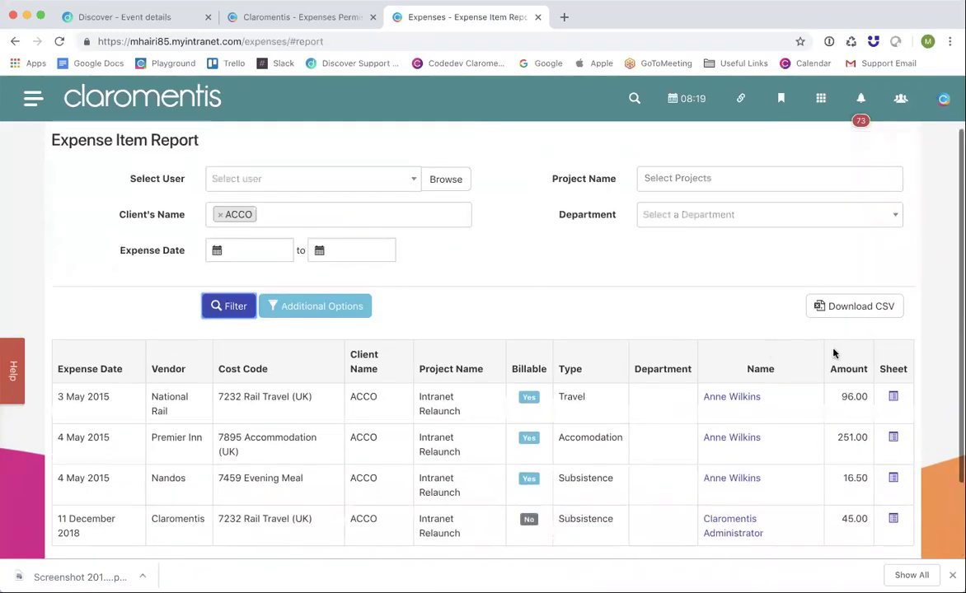
Open the report's additional filter options and examine the vendor, office location, expense type and cost code fields.
{"action": "left_click", "coordinate": [336, 310]}
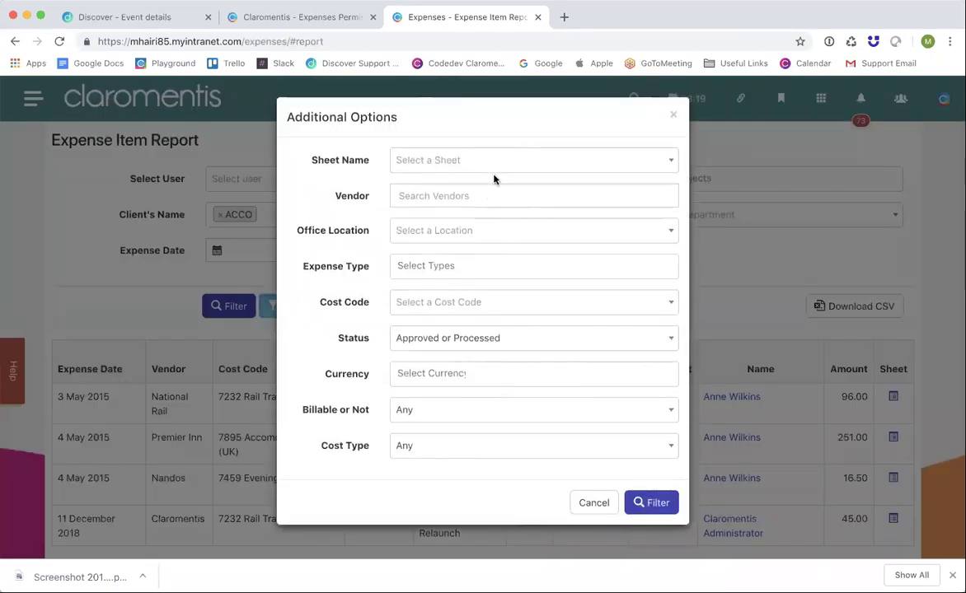
{"action": "left_click", "coordinate": [309, 17]}
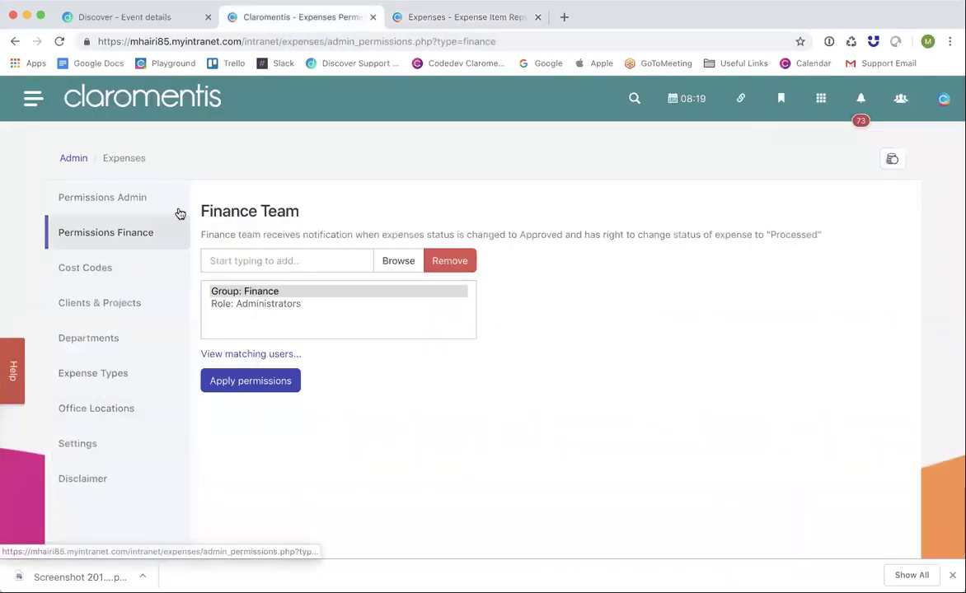
{"action": "left_click", "coordinate": [445, 15]}
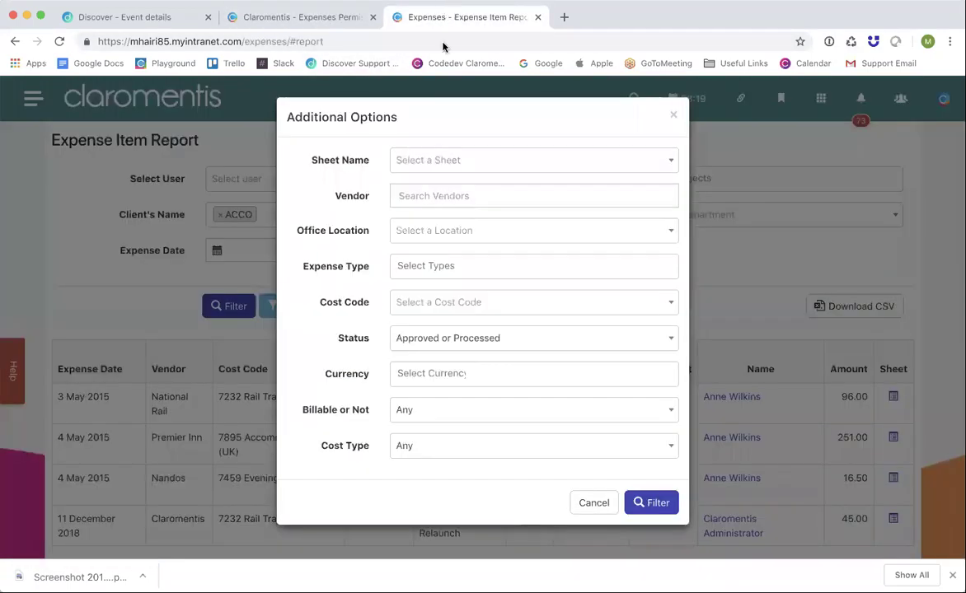
{"action": "left_click", "coordinate": [460, 201]}
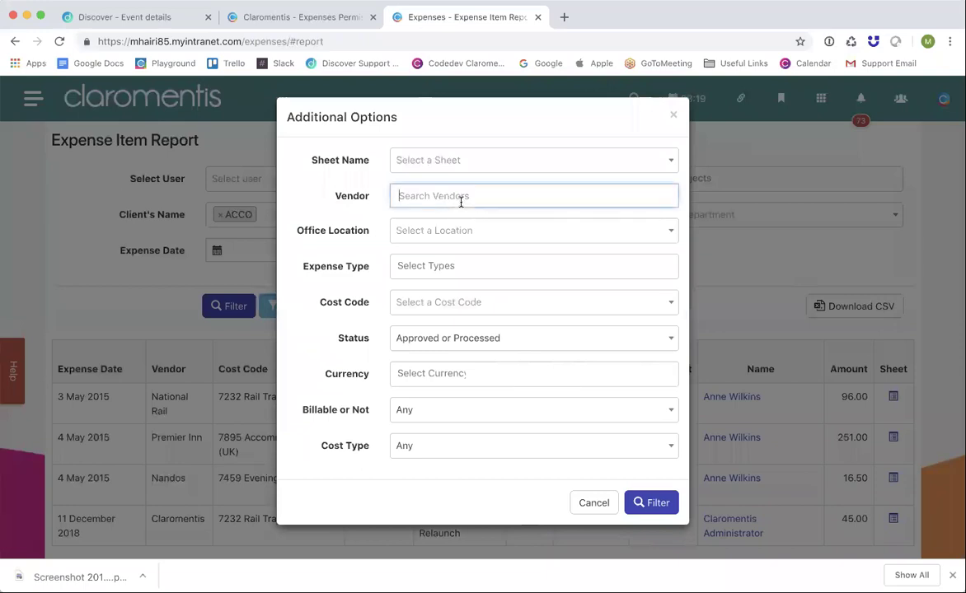
{"action": "left_click", "coordinate": [496, 230]}
{"action": "left_click", "coordinate": [330, 295]}
{"action": "left_click", "coordinate": [414, 275]}
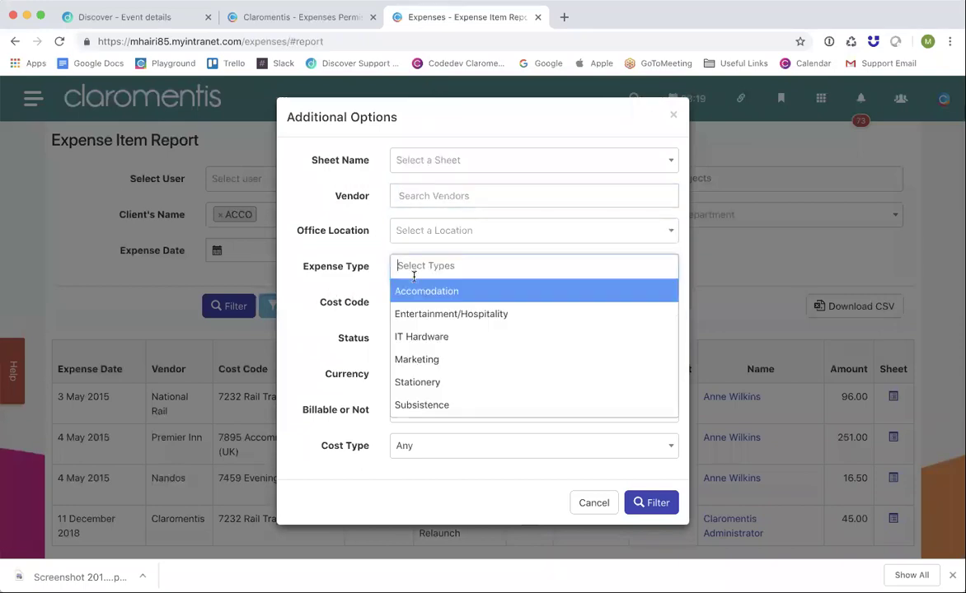
{"action": "left_click", "coordinate": [364, 294]}
{"action": "left_click", "coordinate": [430, 305]}
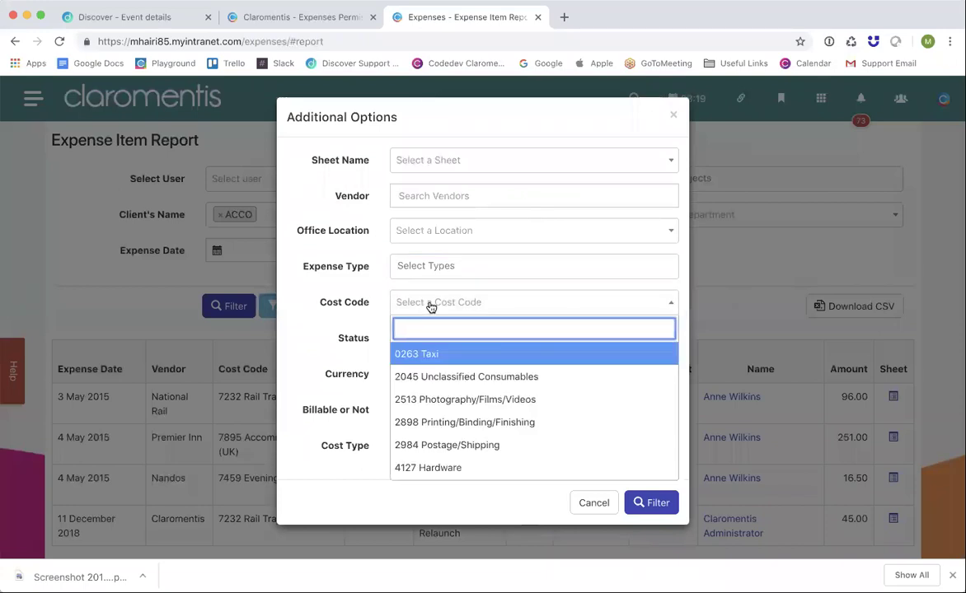
{"action": "left_click", "coordinate": [327, 299]}
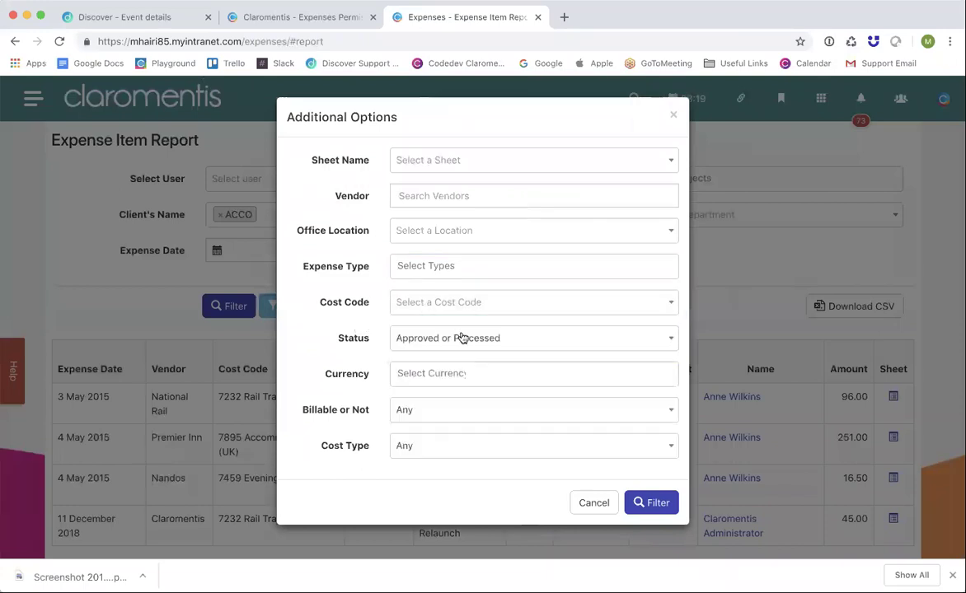
Examine the status, currency and cost type filter options, and return to the expense item report.
{"action": "left_click", "coordinate": [486, 343]}
{"action": "left_click", "coordinate": [362, 364]}
{"action": "left_click", "coordinate": [430, 380]}
{"action": "left_click", "coordinate": [364, 396]}
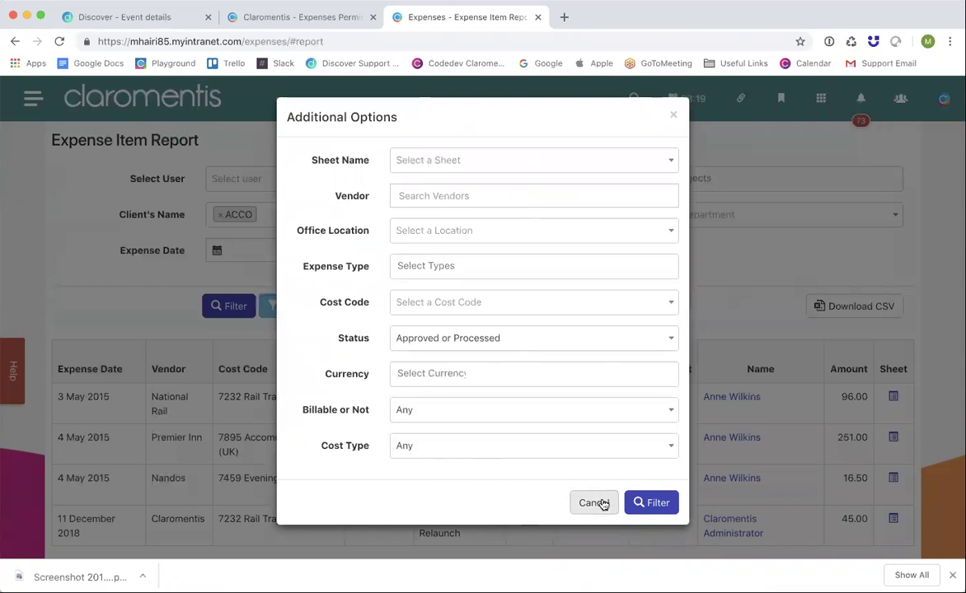
{"action": "left_click", "coordinate": [510, 448]}
{"action": "left_click", "coordinate": [489, 493]}
{"action": "left_click", "coordinate": [644, 510]}
{"action": "scroll", "coordinate": [342, 445], "scroll_direction": "down", "scroll_amount": 1}
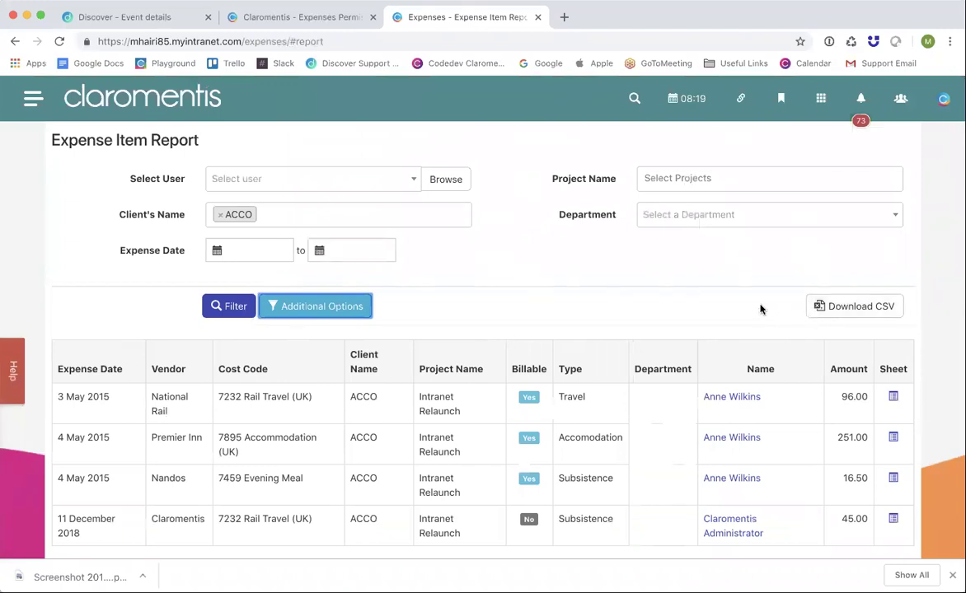
{"action": "scroll", "coordinate": [603, 294], "scroll_direction": "up", "scroll_amount": 2}
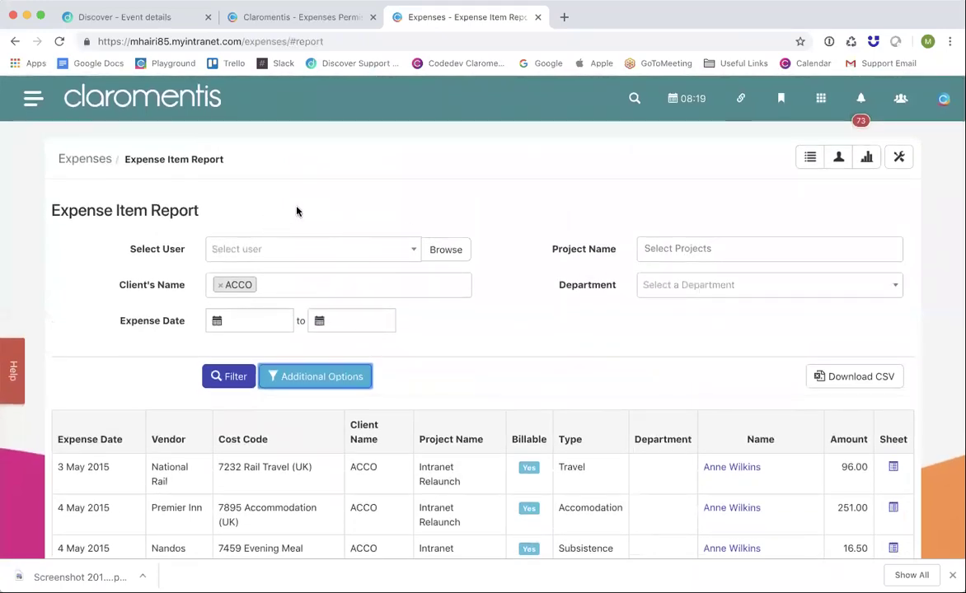
Open the Expenses admin cost codes and hide the Accommodation (Overseas) cost code.
{"action": "left_click", "coordinate": [899, 158]}
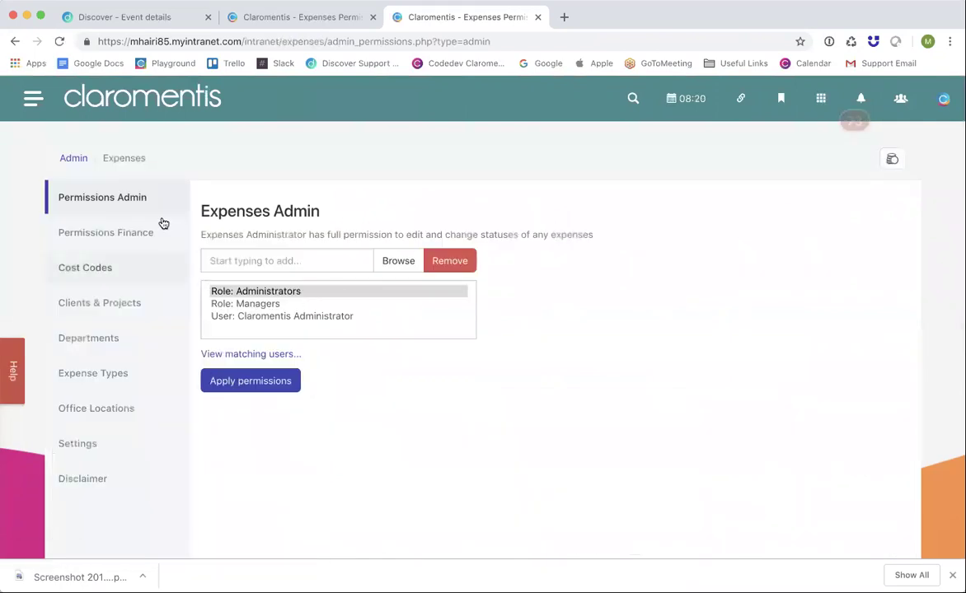
{"action": "left_click", "coordinate": [124, 275]}
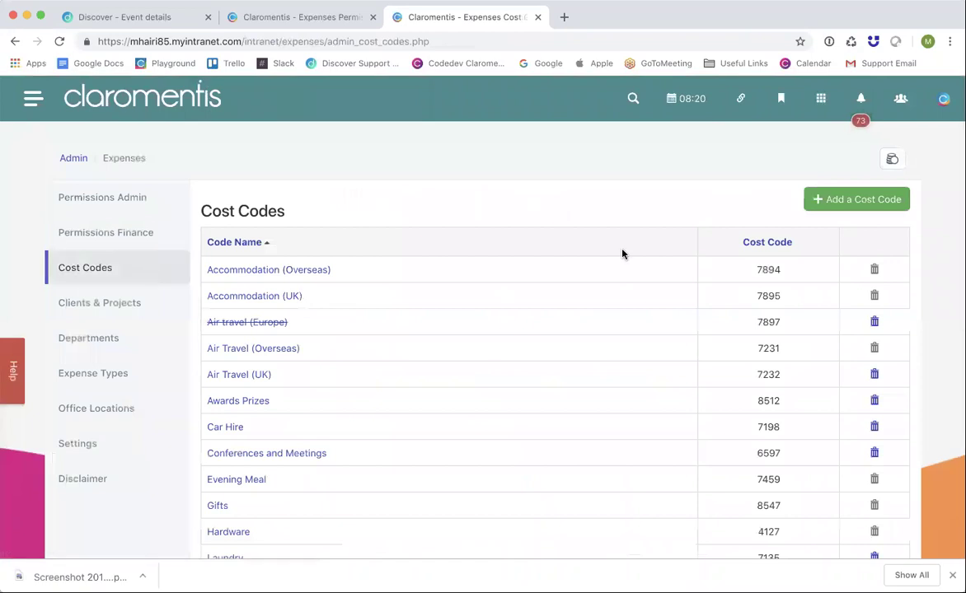
{"action": "scroll", "coordinate": [621, 254], "scroll_direction": "down", "scroll_amount": 2}
{"action": "scroll", "coordinate": [536, 272], "scroll_direction": "up", "scroll_amount": 2}
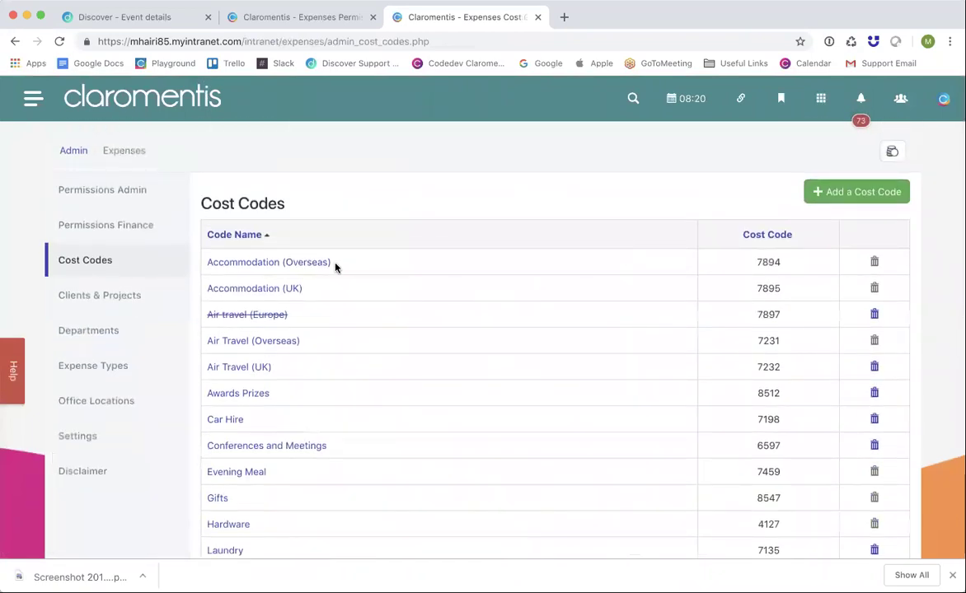
{"action": "left_click", "coordinate": [293, 272]}
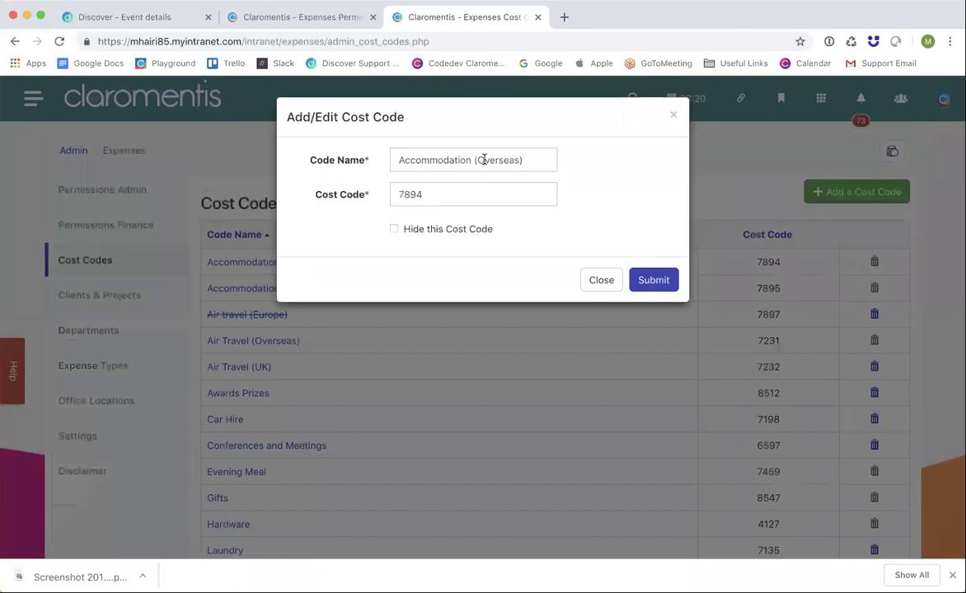
{"action": "left_click", "coordinate": [461, 233]}
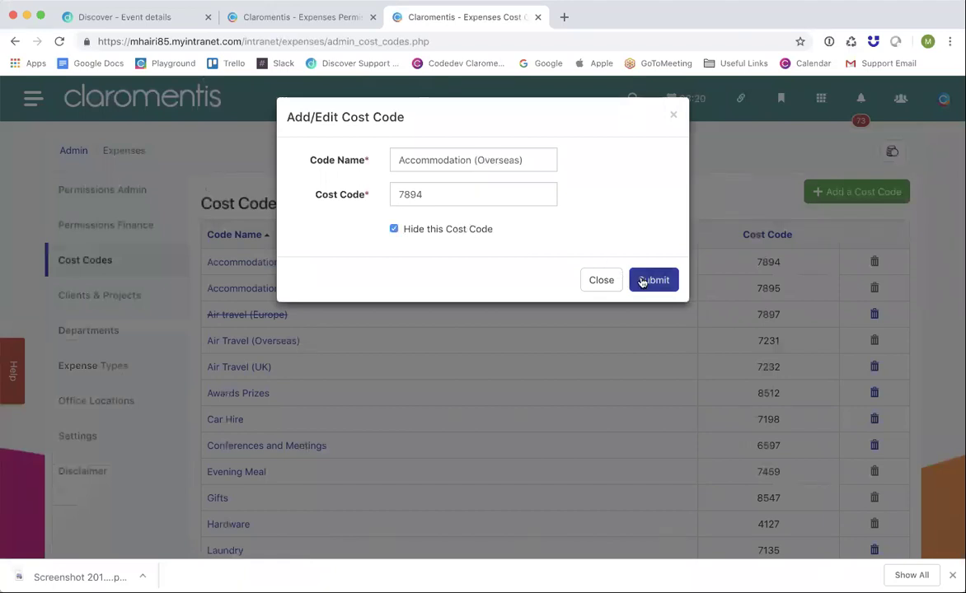
{"action": "left_click", "coordinate": [647, 281]}
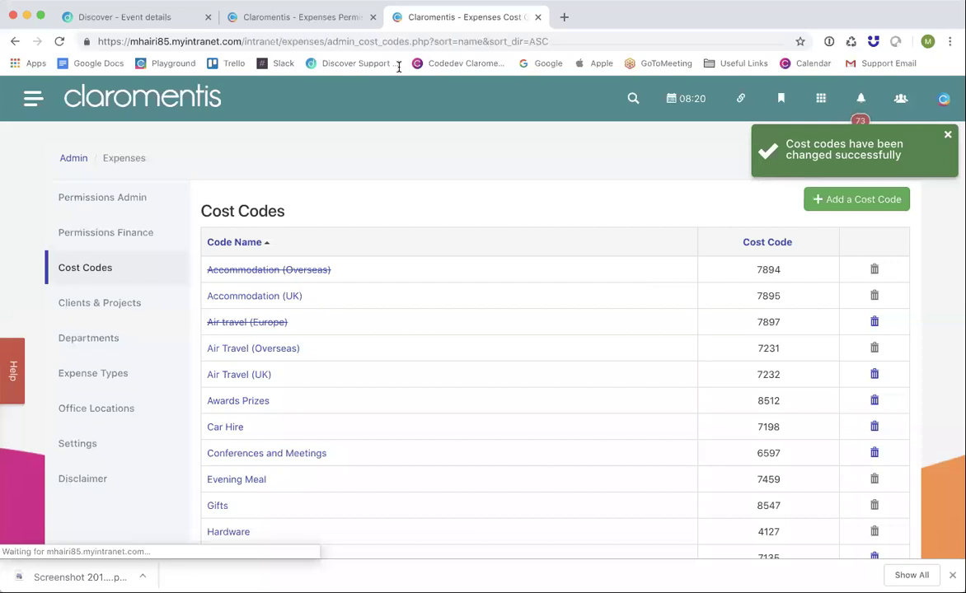
Start a new expense sheet from the Expenses application and add a blank operational cost line.
{"action": "left_click", "coordinate": [305, 18]}
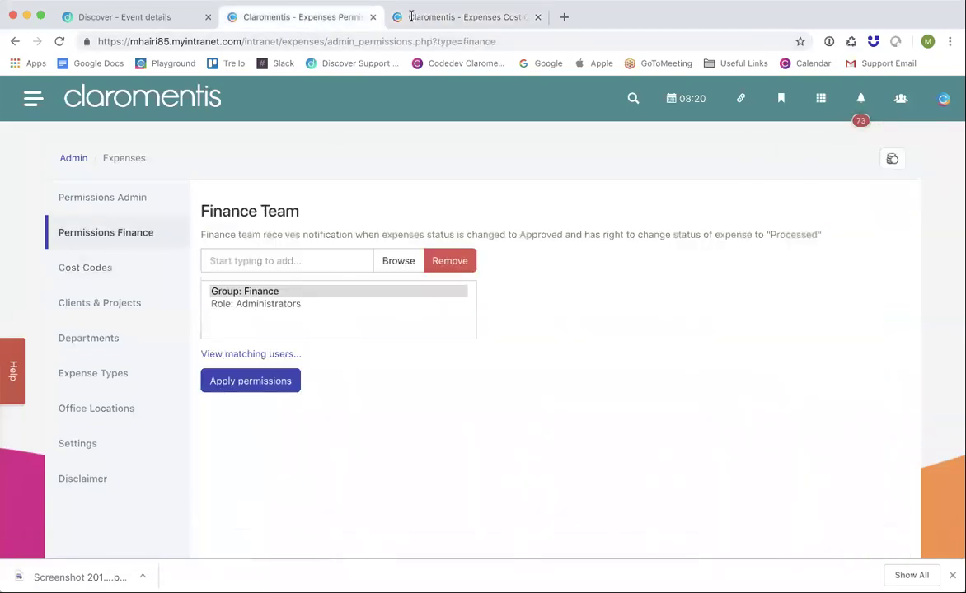
{"action": "left_click", "coordinate": [891, 160]}
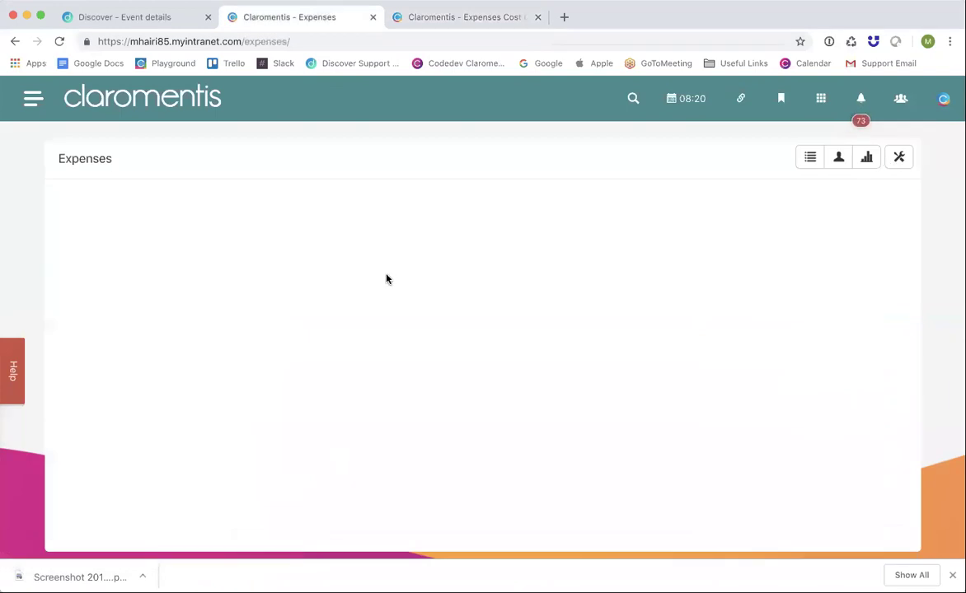
{"action": "left_click", "coordinate": [793, 204]}
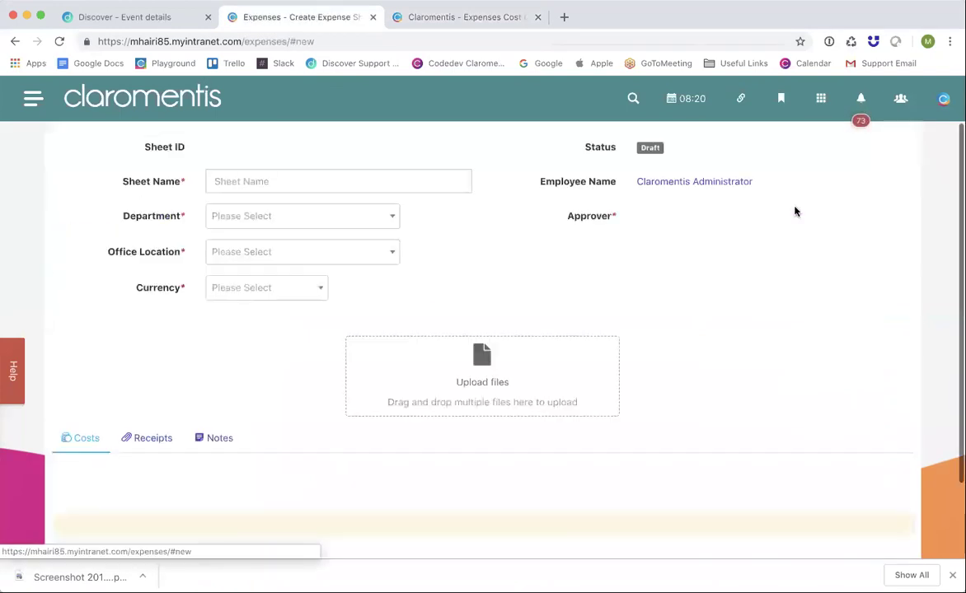
{"action": "left_click", "coordinate": [468, 16]}
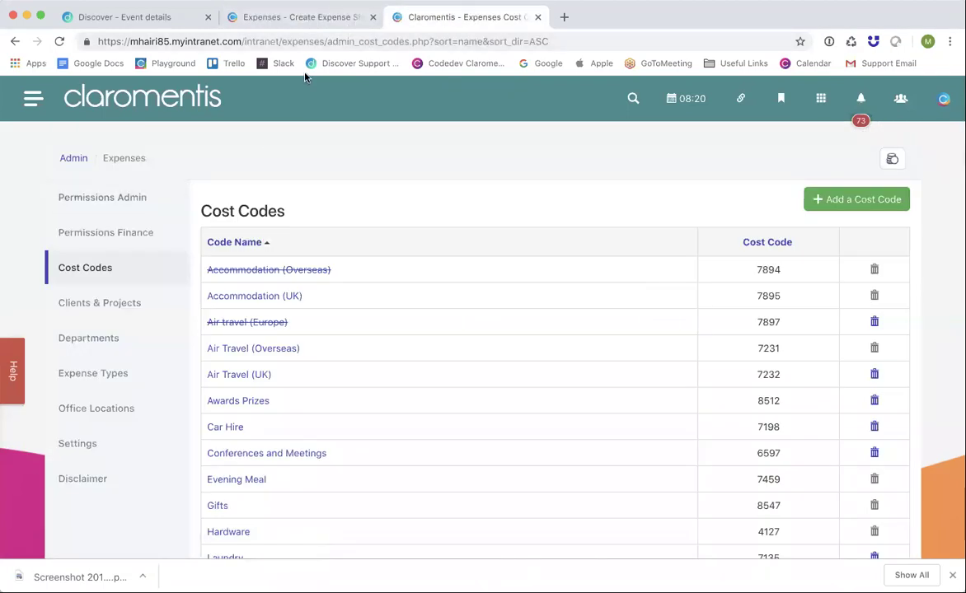
{"action": "left_click", "coordinate": [341, 21]}
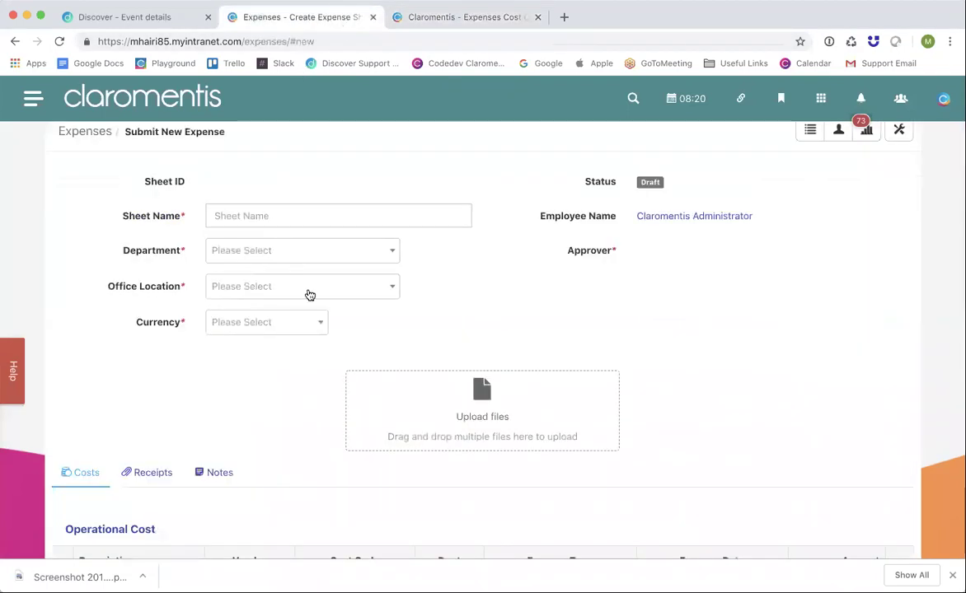
{"action": "scroll", "coordinate": [309, 295], "scroll_direction": "down", "scroll_amount": 2}
{"action": "left_click", "coordinate": [123, 460]}
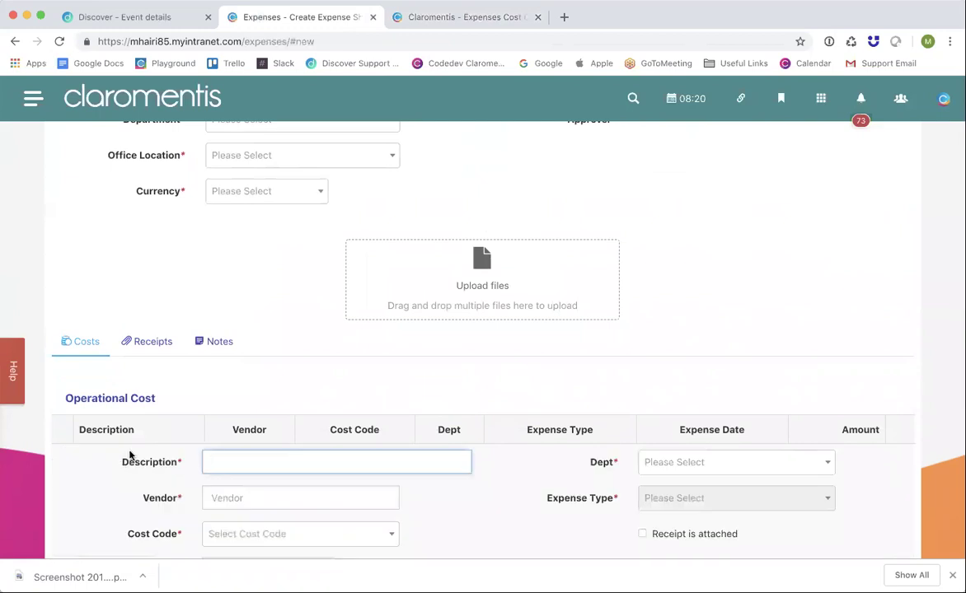
Look through the cost code choices for the operational cost line and choose 7199 Parking Charges.
{"action": "scroll", "coordinate": [149, 436], "scroll_direction": "down", "scroll_amount": 2}
{"action": "left_click", "coordinate": [246, 368]}
{"action": "scroll", "coordinate": [247, 493], "scroll_direction": "down", "scroll_amount": 1}
{"action": "scroll", "coordinate": [247, 493], "scroll_direction": "down", "scroll_amount": 5}
{"action": "left_click", "coordinate": [248, 492]}
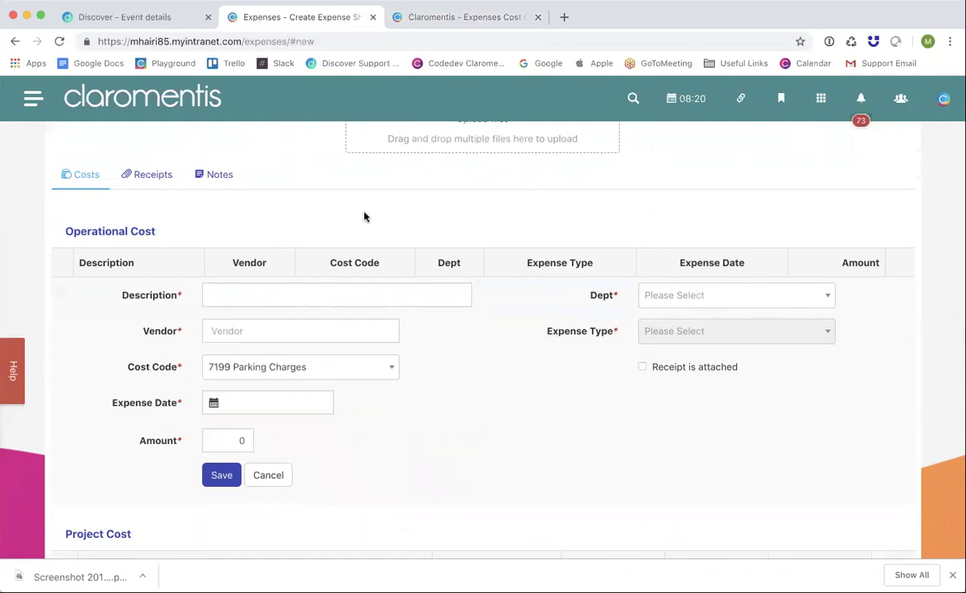
{"action": "scroll", "coordinate": [364, 217], "scroll_direction": "up", "scroll_amount": 5}
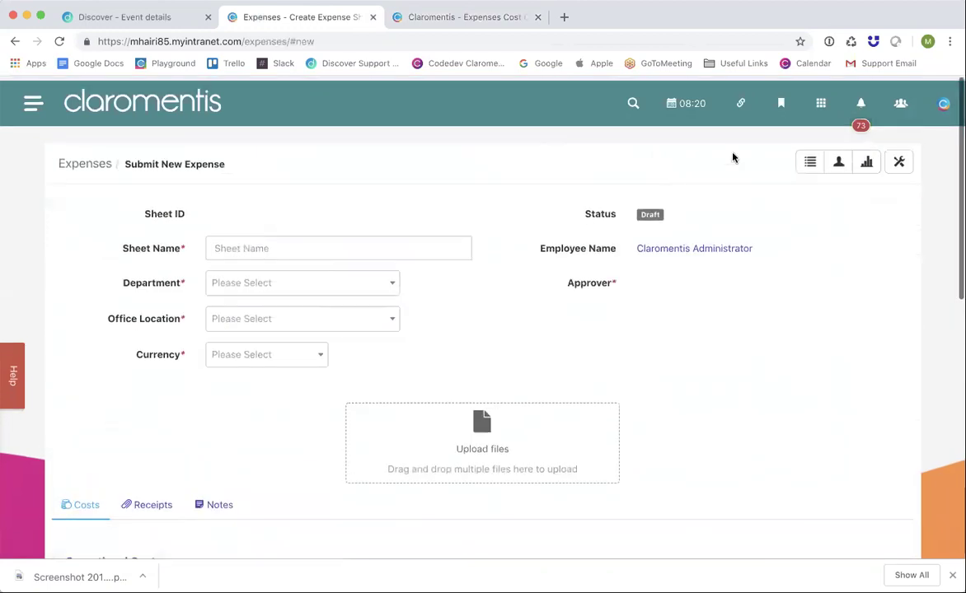
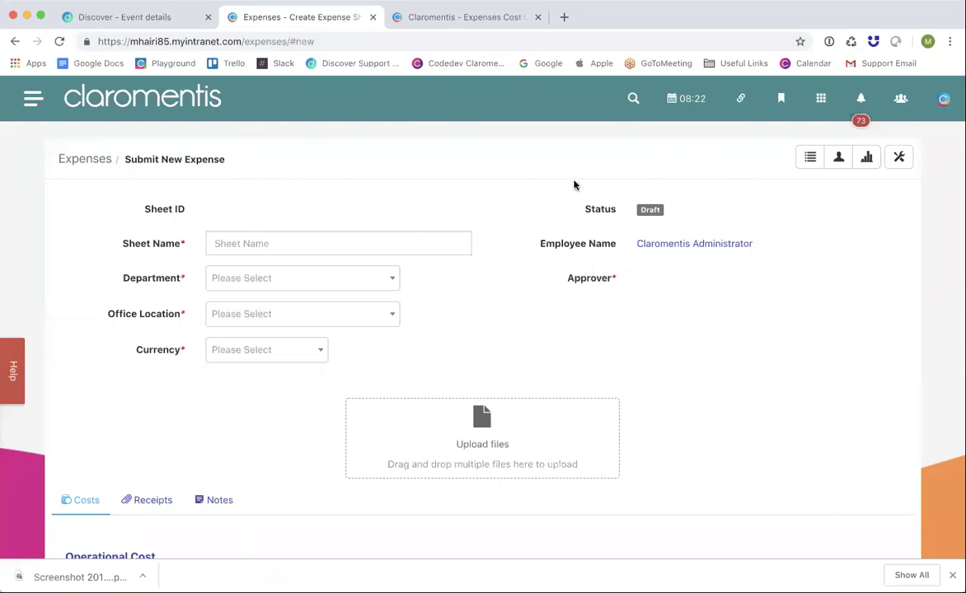
Review the Expenses admin permissions and the department budget holders in the Expenses administration.
{"action": "left_click", "coordinate": [489, 22]}
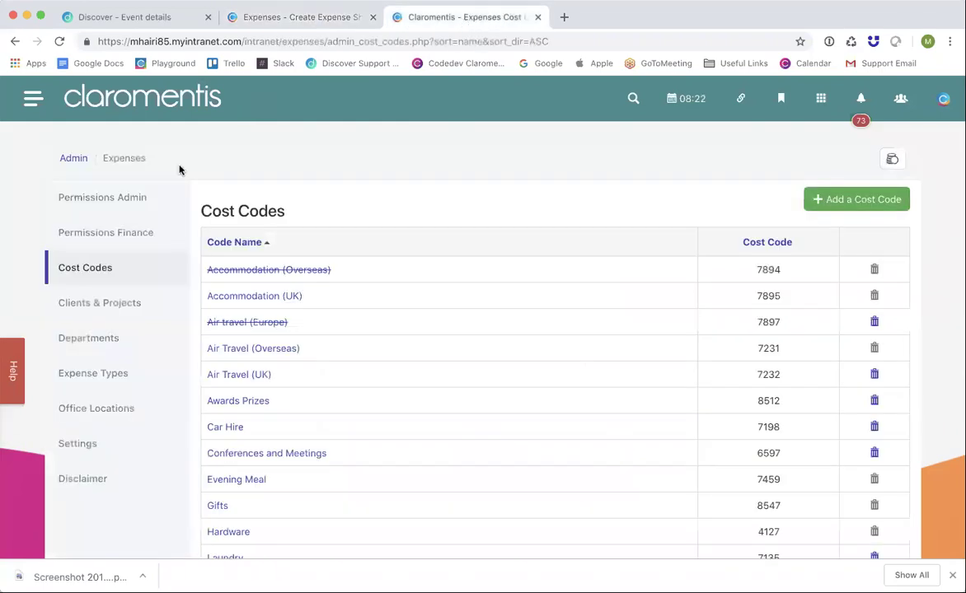
{"action": "left_click", "coordinate": [150, 202]}
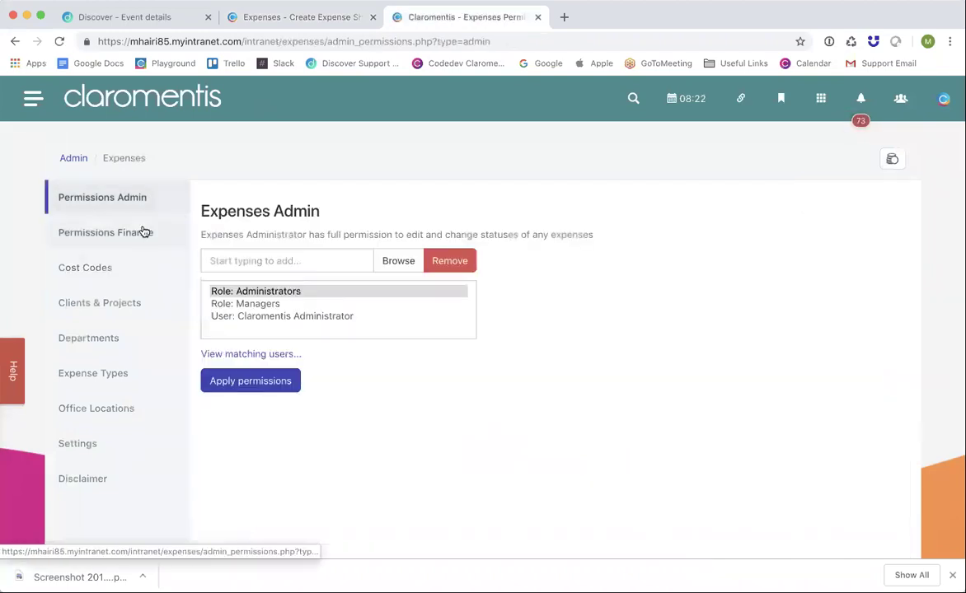
{"action": "left_click", "coordinate": [143, 228]}
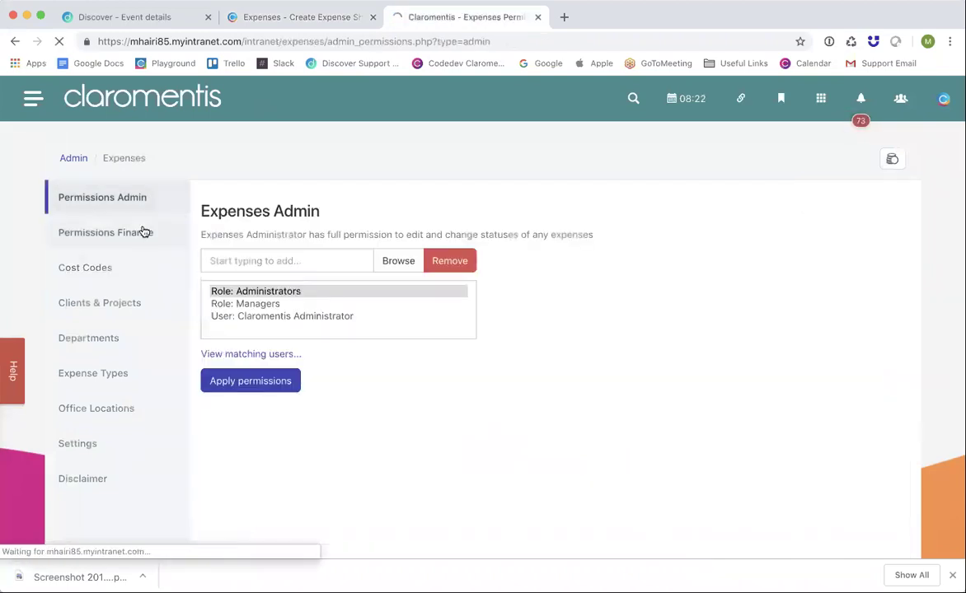
{"action": "left_click", "coordinate": [117, 345]}
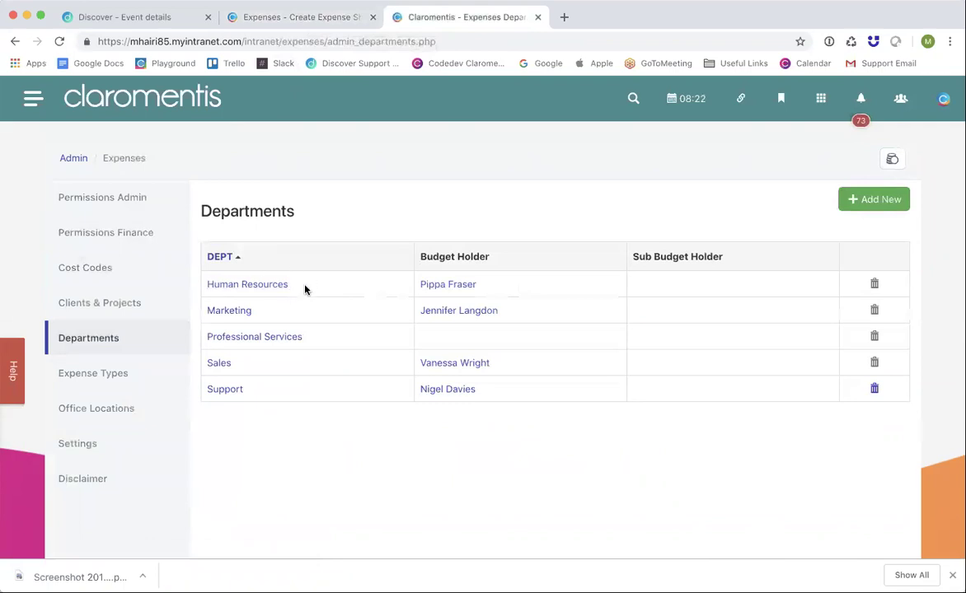
{"action": "left_click", "coordinate": [134, 200]}
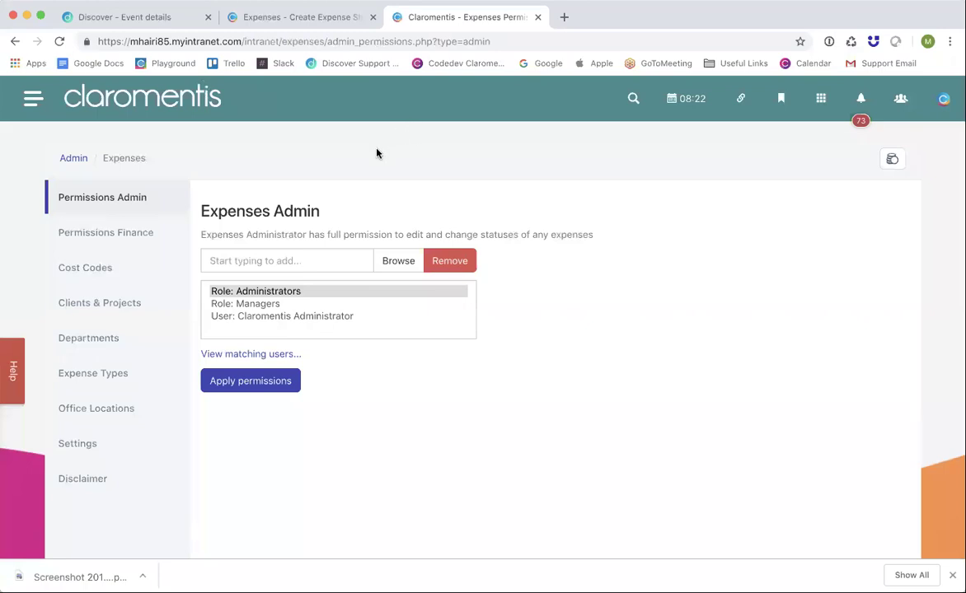
Review the Finance team permissions alongside the department budget holders, and view the client list.
{"action": "left_click", "coordinate": [283, 18]}
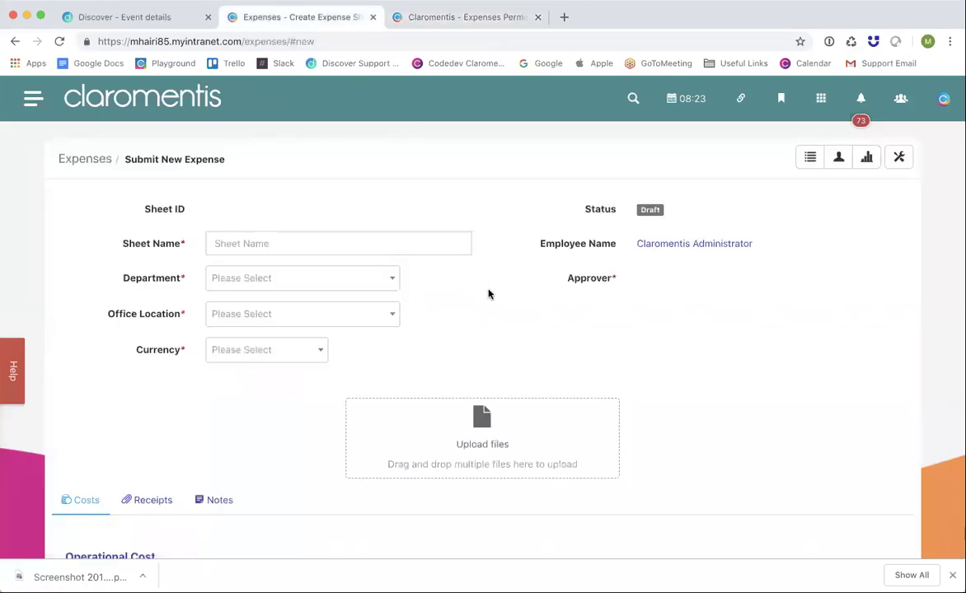
{"action": "left_click", "coordinate": [450, 18]}
{"action": "left_click", "coordinate": [109, 248]}
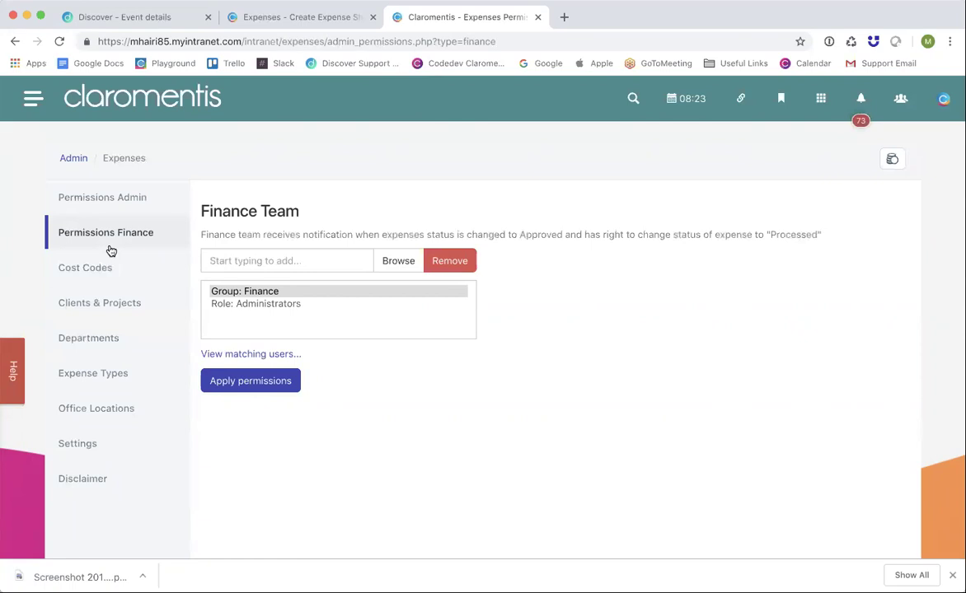
{"action": "left_click", "coordinate": [82, 334]}
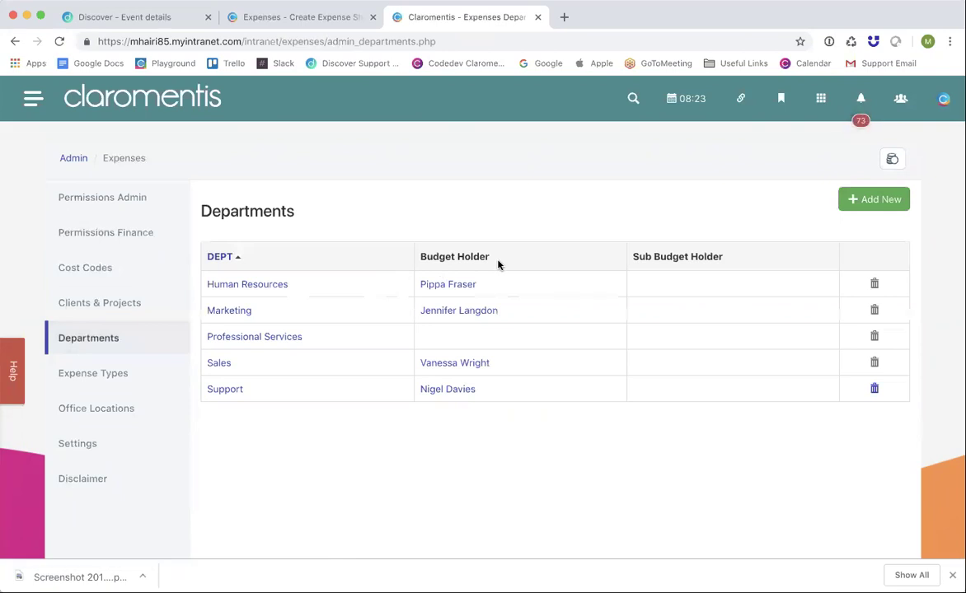
{"action": "left_click", "coordinate": [95, 238]}
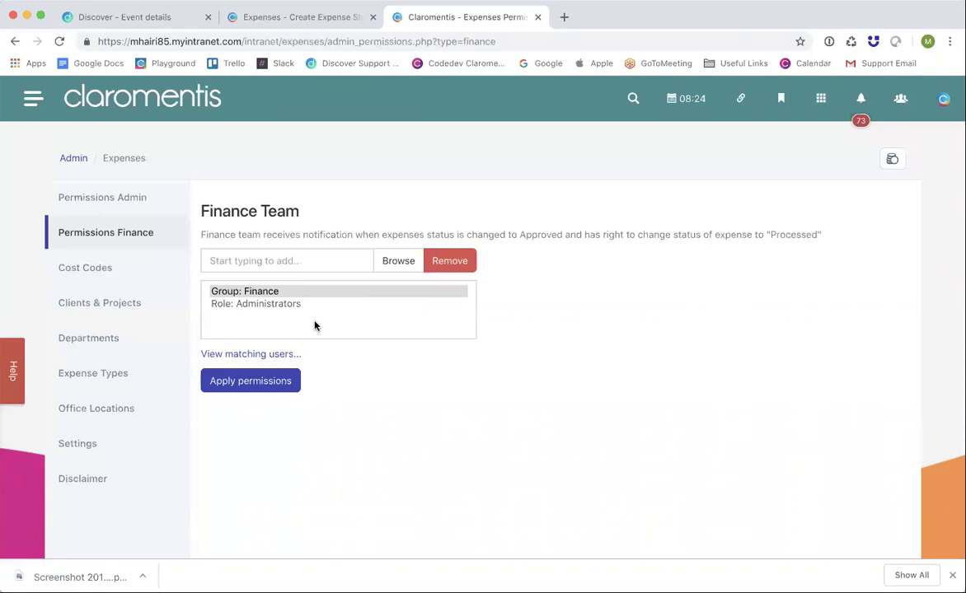
{"action": "left_click", "coordinate": [146, 305]}
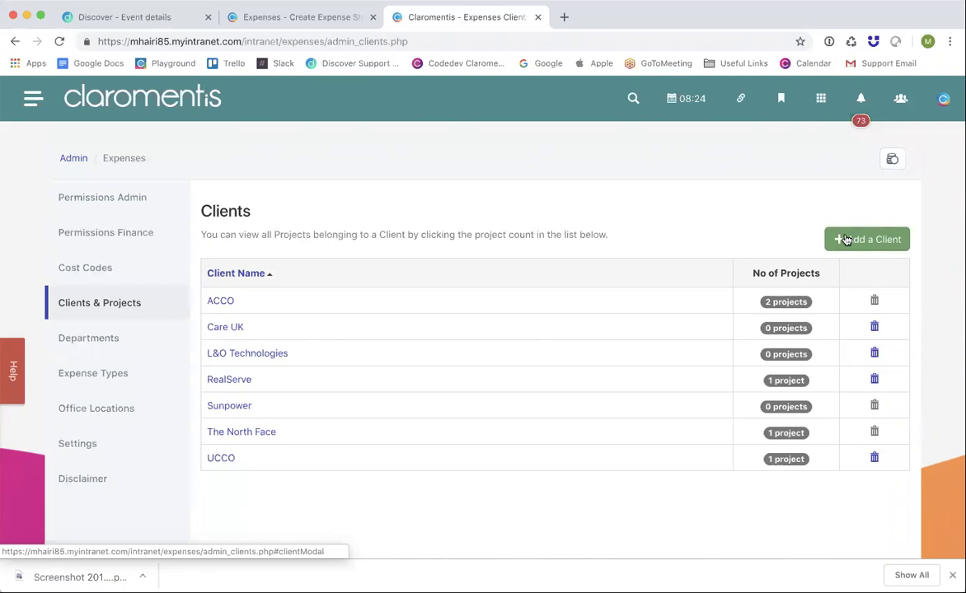
Check the expense currency settings and view the currency choices on the new expense sheet.
{"action": "left_click", "coordinate": [95, 451]}
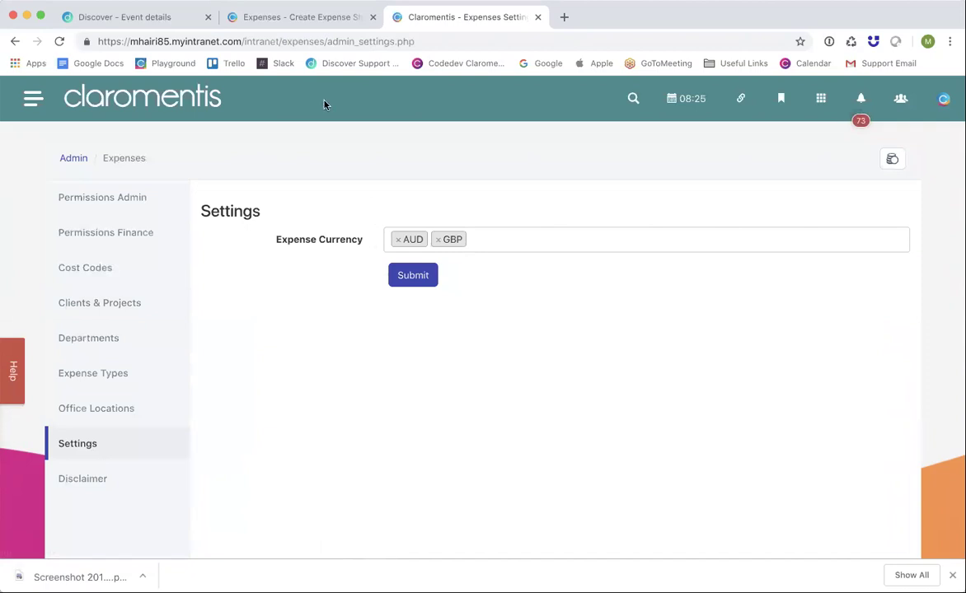
{"action": "left_click", "coordinate": [306, 20]}
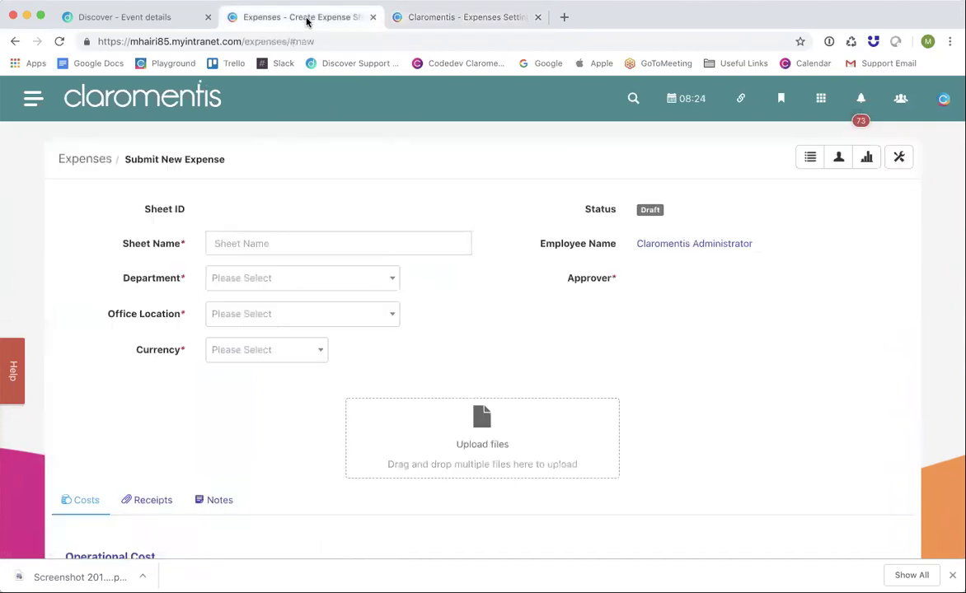
{"action": "scroll", "coordinate": [193, 404], "scroll_direction": "down", "scroll_amount": 2}
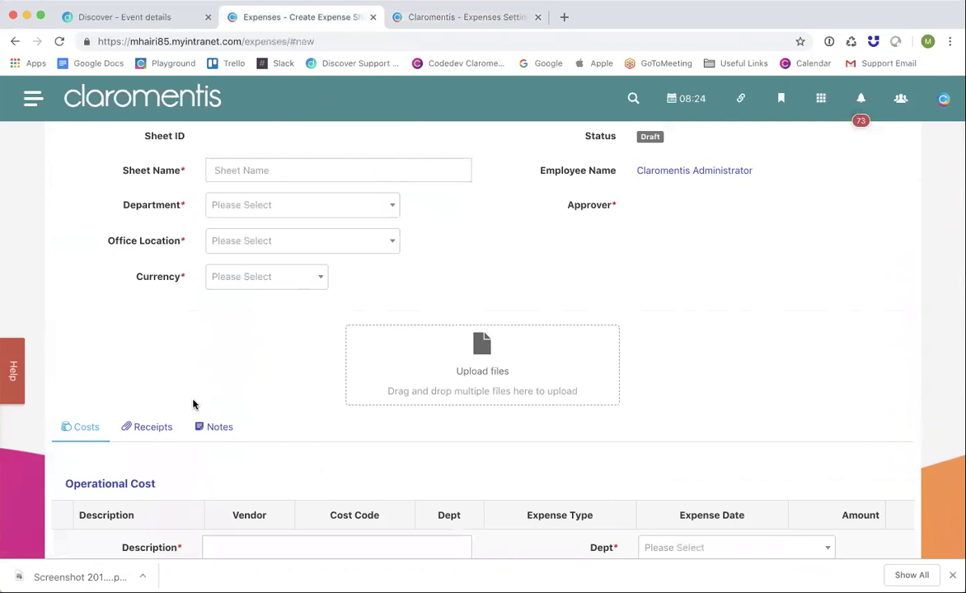
{"action": "scroll", "coordinate": [194, 403], "scroll_direction": "down", "scroll_amount": 1}
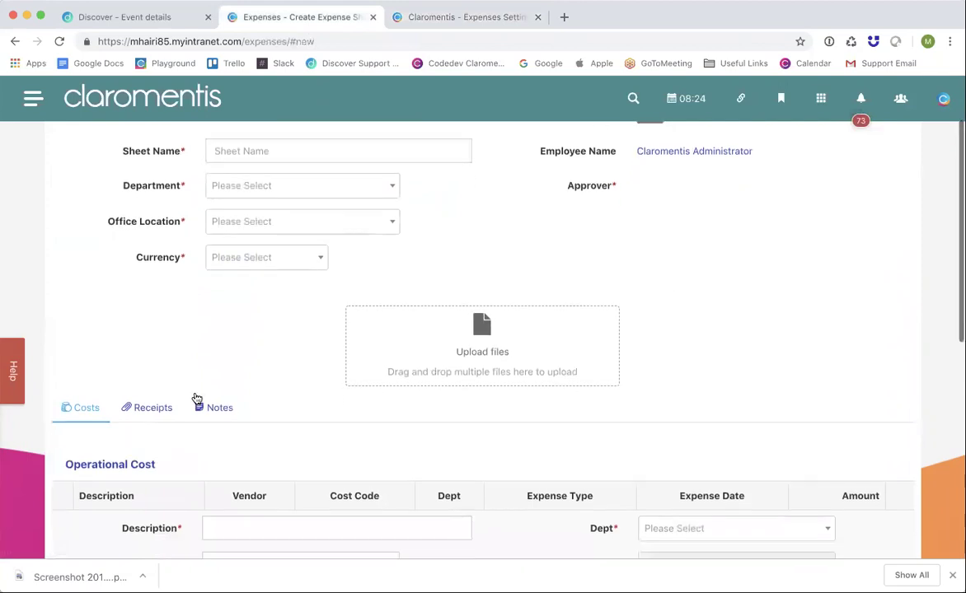
{"action": "scroll", "coordinate": [245, 362], "scroll_direction": "up", "scroll_amount": 2}
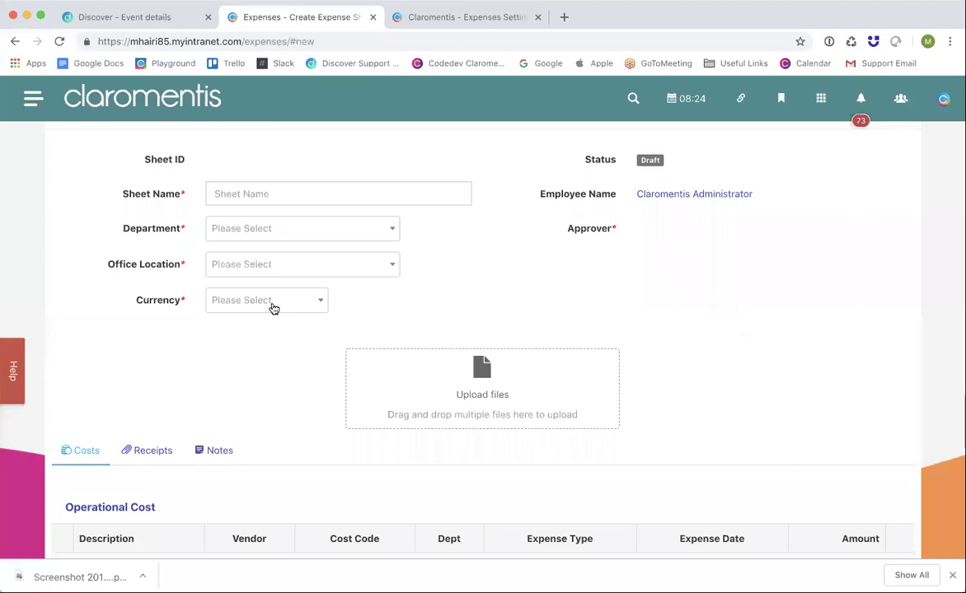
{"action": "left_click", "coordinate": [273, 306]}
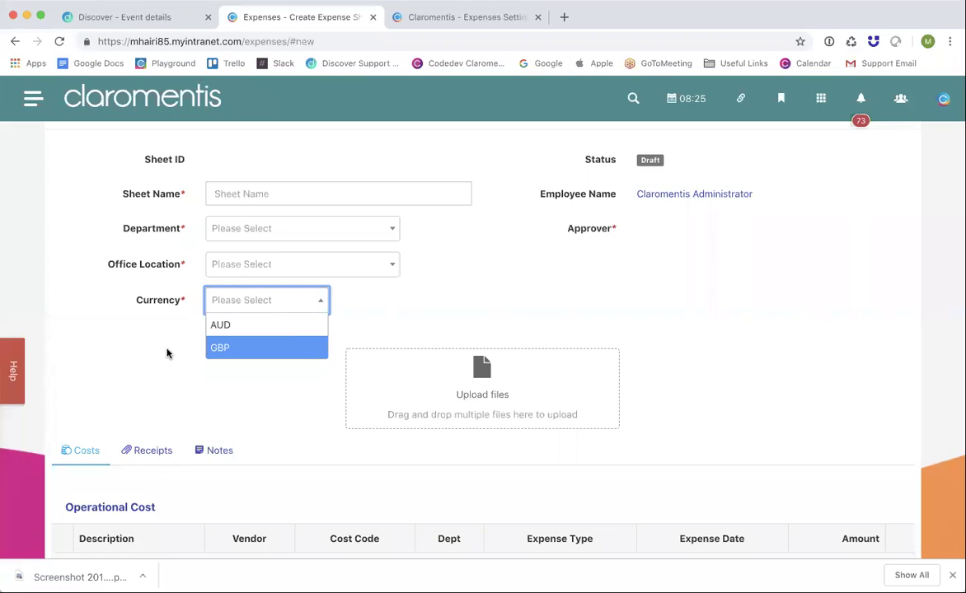
Open the new expense sheet's notes section and examine its Add Note field.
{"action": "left_click", "coordinate": [211, 453]}
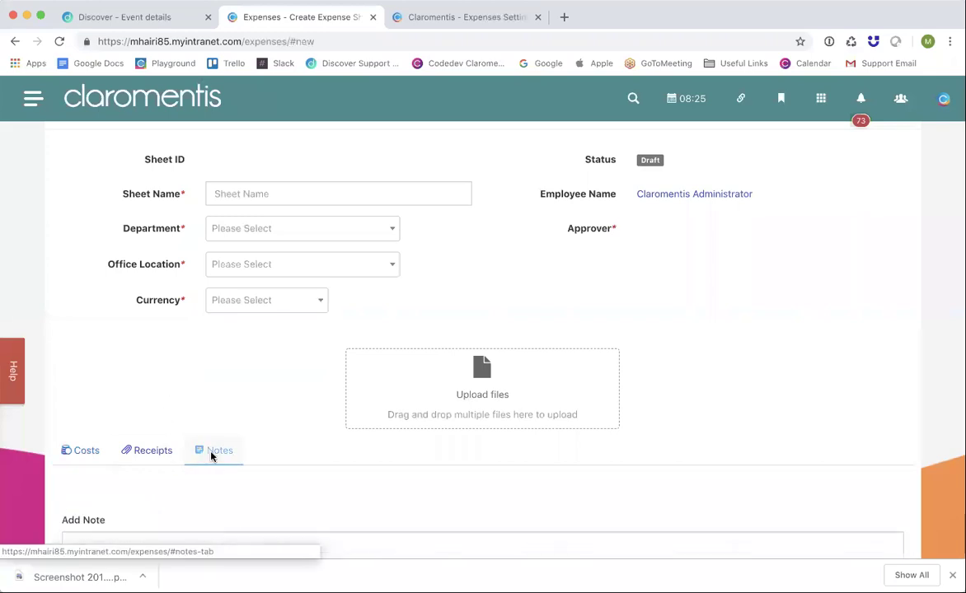
{"action": "scroll", "coordinate": [210, 453], "scroll_direction": "down", "scroll_amount": 3}
{"action": "scroll", "coordinate": [210, 451], "scroll_direction": "down", "scroll_amount": 1}
{"action": "left_click", "coordinate": [166, 406]}
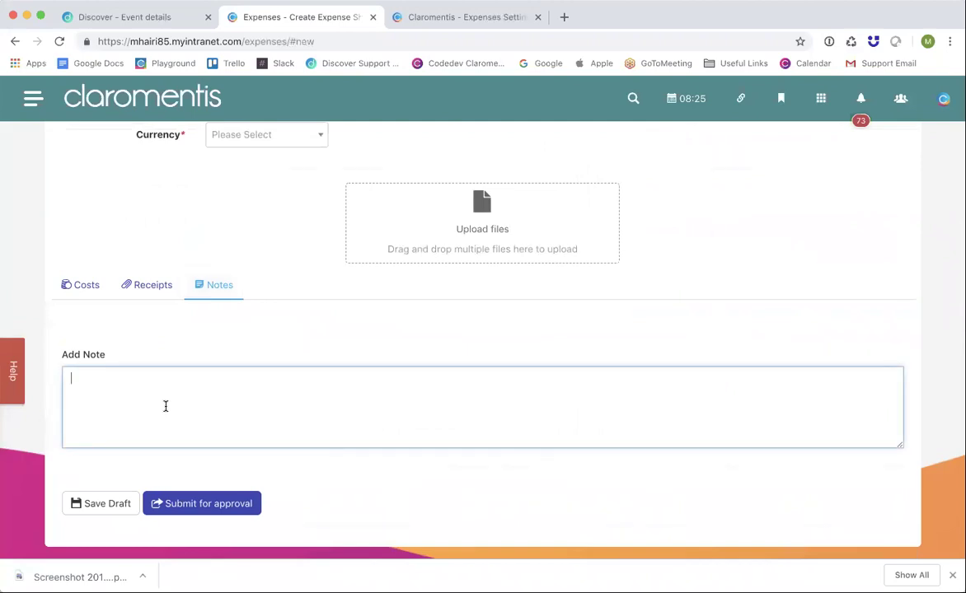
{"action": "scroll", "coordinate": [166, 407], "scroll_direction": "down", "scroll_amount": 1}
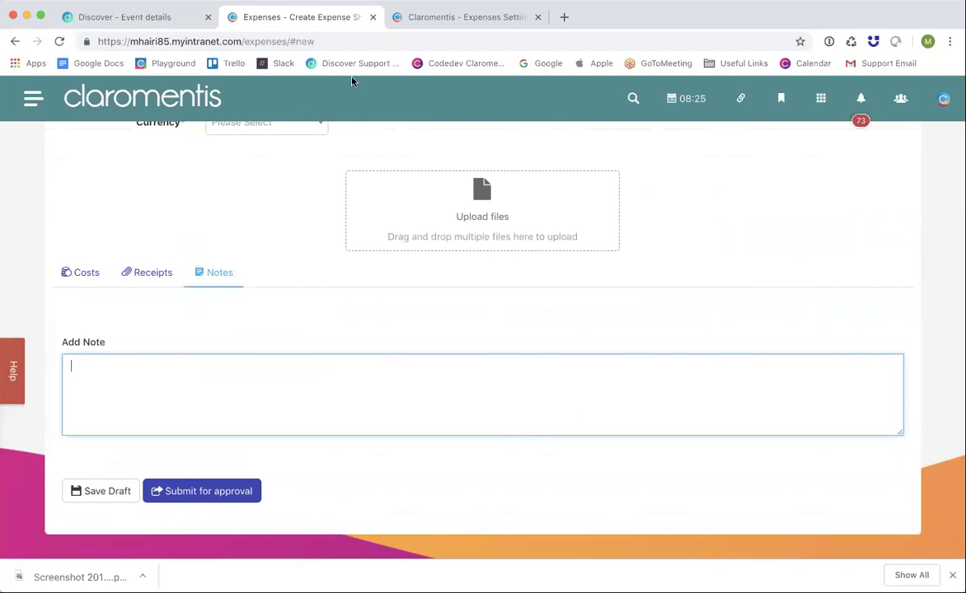
{"action": "scroll", "coordinate": [346, 214], "scroll_direction": "up", "scroll_amount": 5}
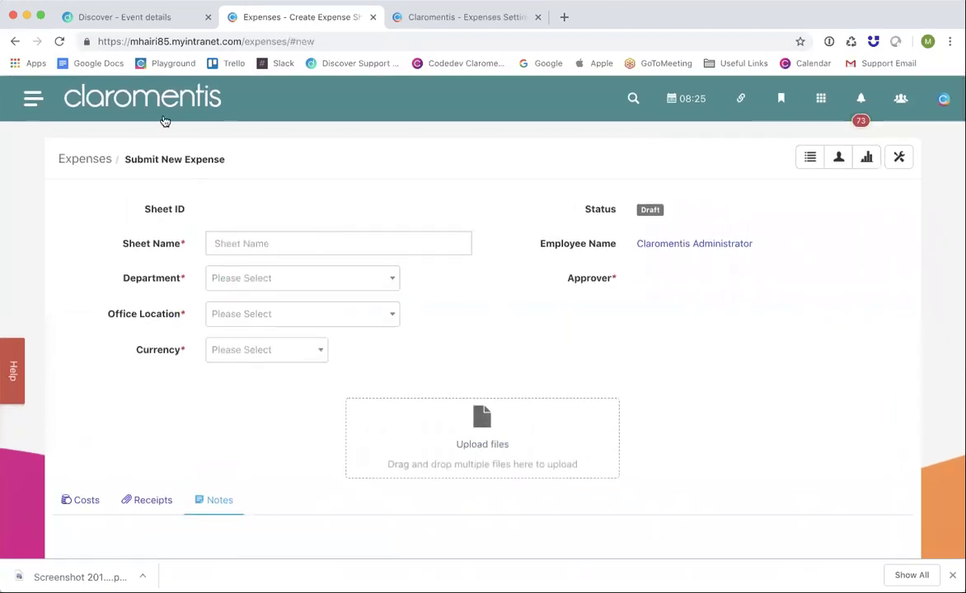
Open the "Work trip" expense sheet from My Expense Sheets and view the Add Note field in its notes section.
{"action": "left_click", "coordinate": [83, 157]}
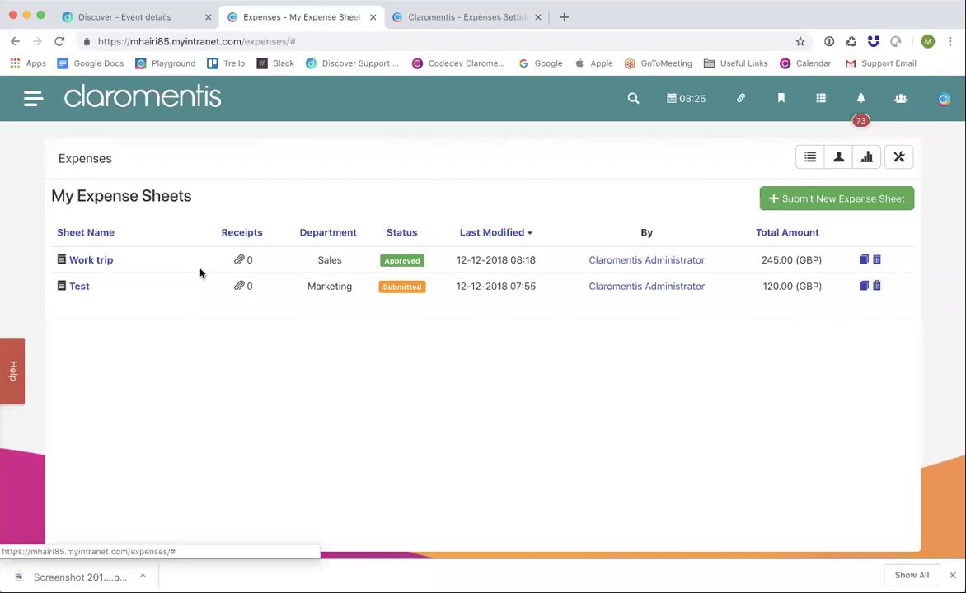
{"action": "left_click", "coordinate": [84, 260]}
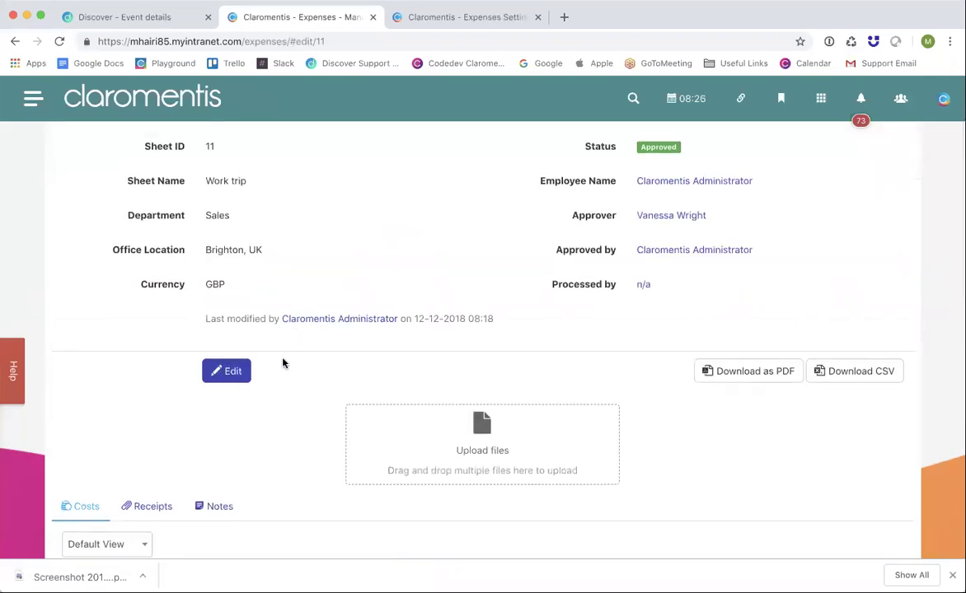
{"action": "scroll", "coordinate": [247, 338], "scroll_direction": "down", "scroll_amount": 3}
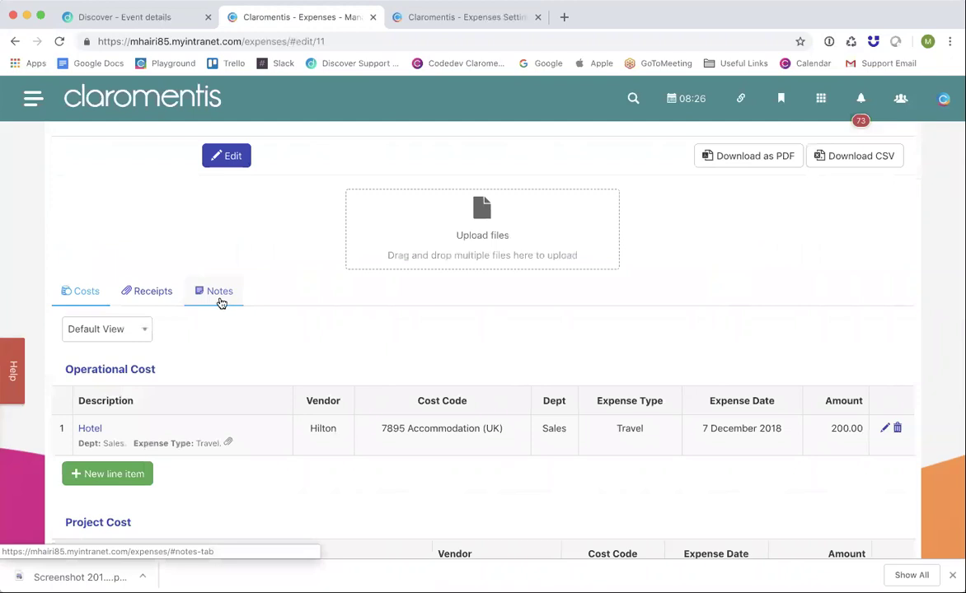
{"action": "scroll", "coordinate": [220, 303], "scroll_direction": "down", "scroll_amount": 5}
{"action": "scroll", "coordinate": [221, 303], "scroll_direction": "up", "scroll_amount": 4}
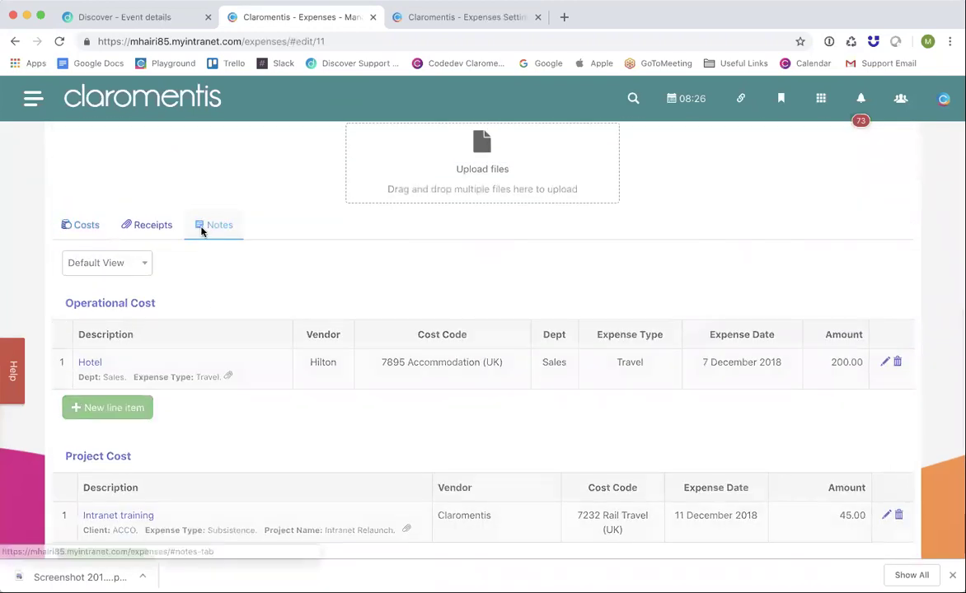
{"action": "left_click", "coordinate": [201, 232]}
{"action": "left_click", "coordinate": [188, 332]}
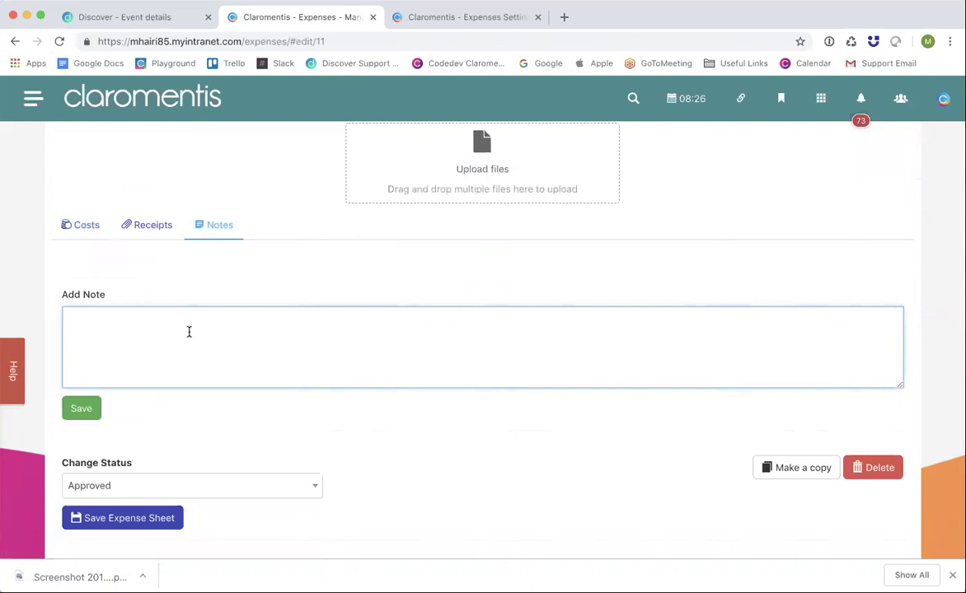
View the status choices available for the "Work trip" sheet, closing the list without choosing one.
{"action": "left_click", "coordinate": [170, 490]}
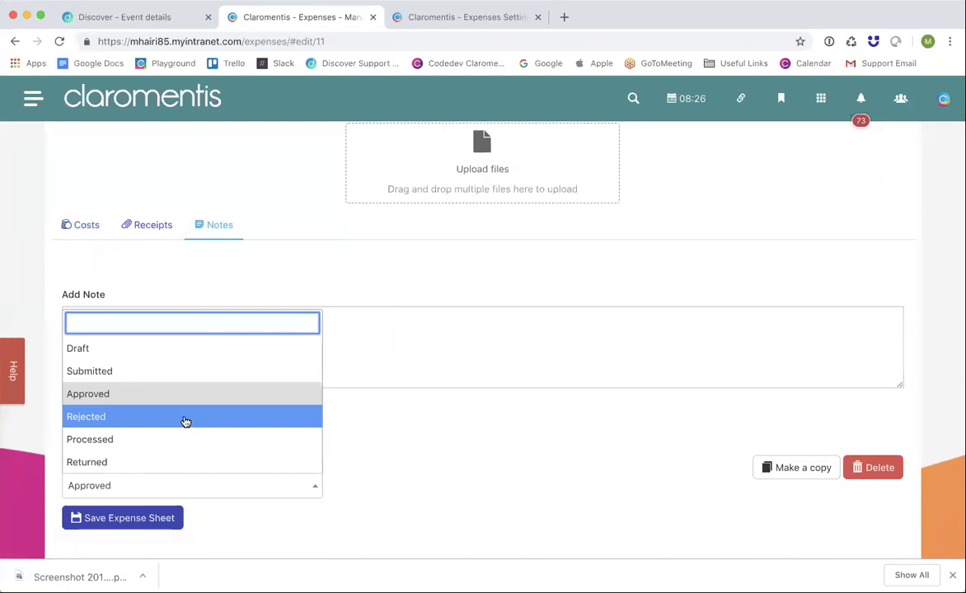
{"action": "left_click", "coordinate": [362, 346]}
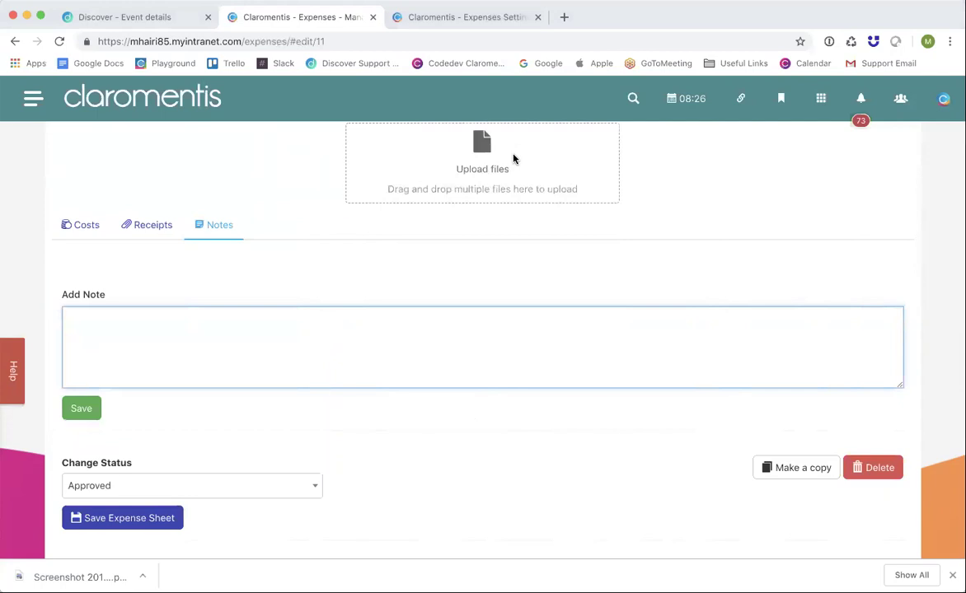
{"action": "left_click", "coordinate": [493, 442]}
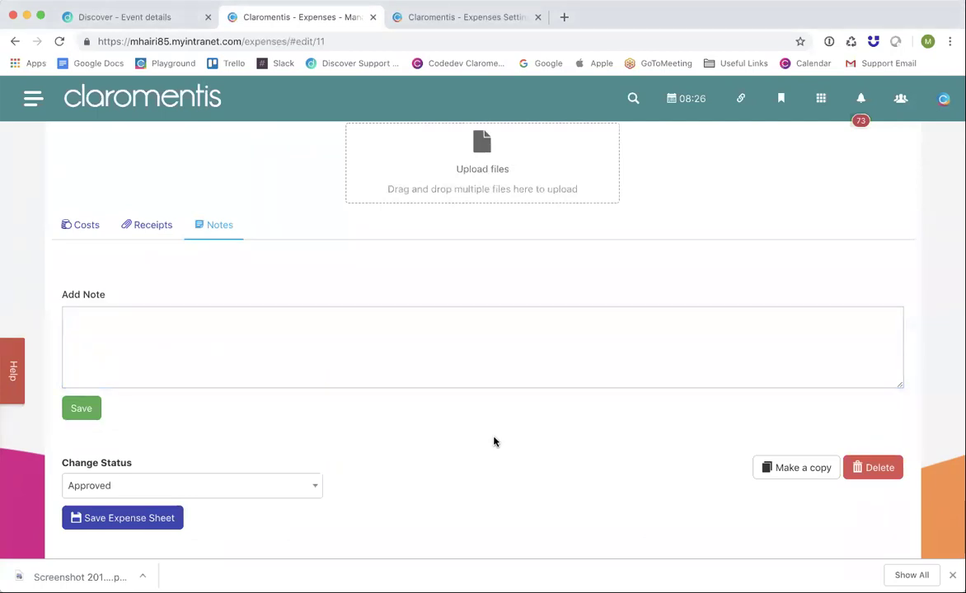